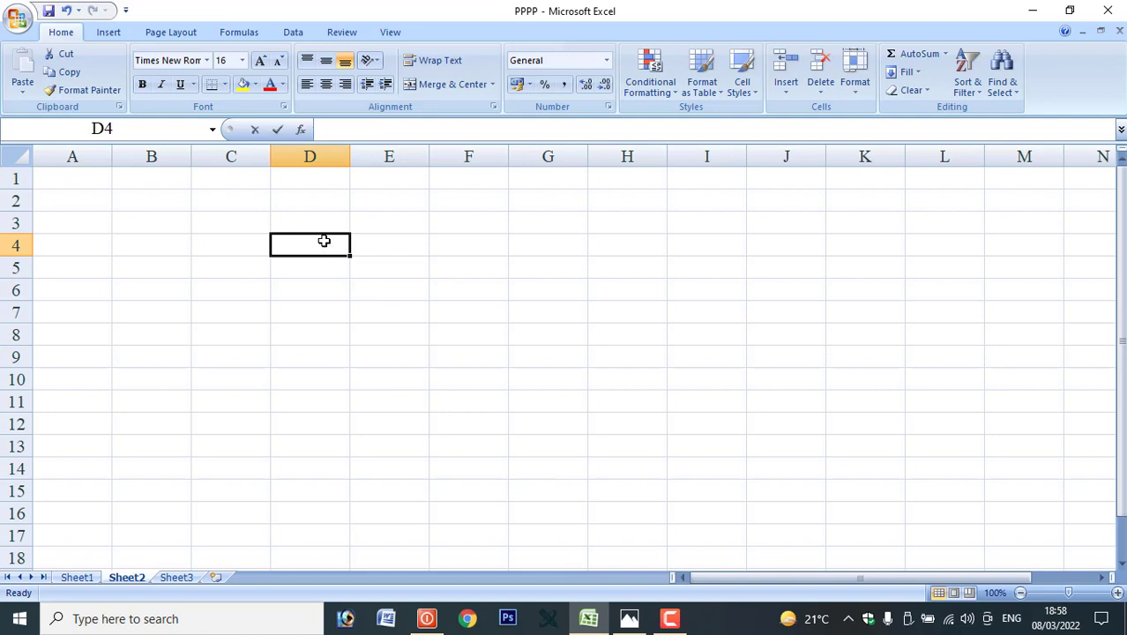
Enter the shop name in D4 and its address line in D5, then view the reference bill.
text(Mna)
key(BackSpace)
text(anoj H)
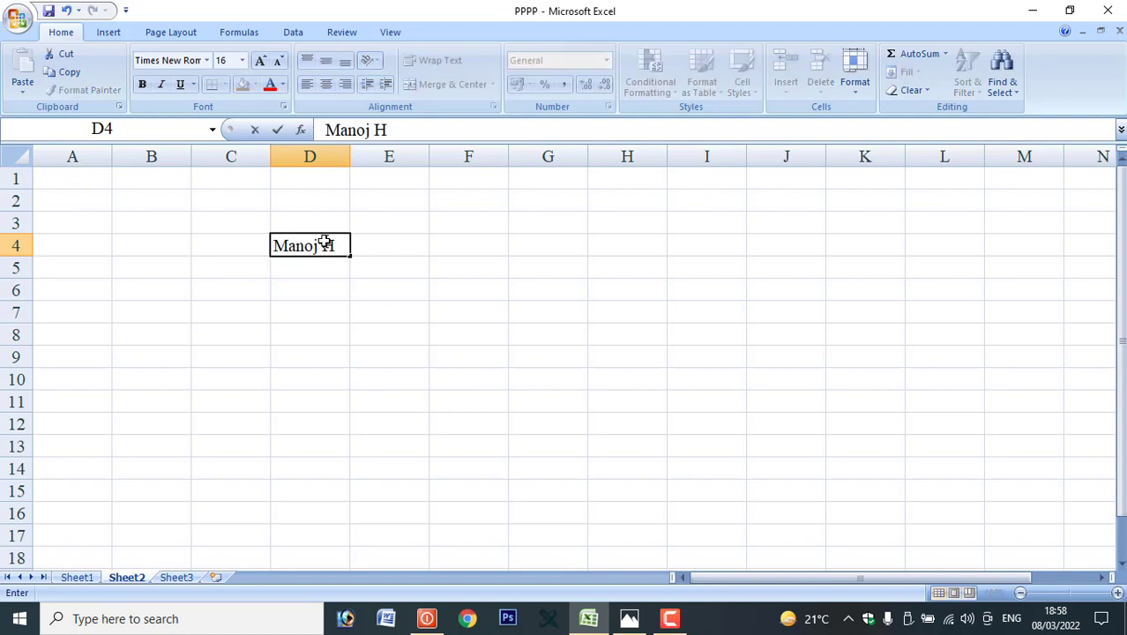
text(ardware Patharia)
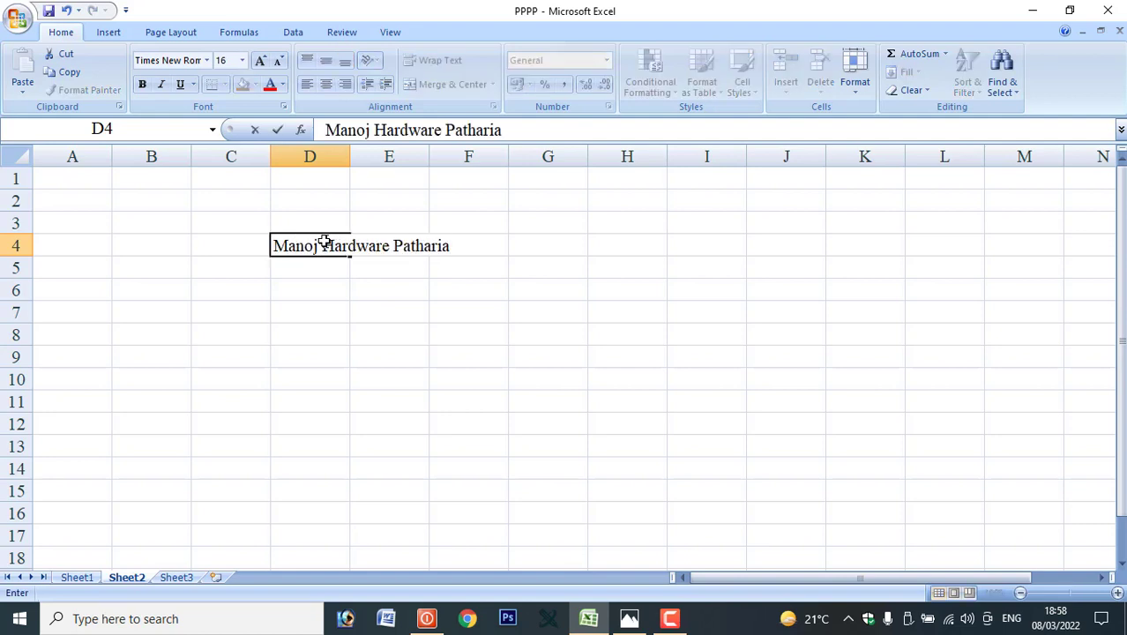
click(326, 264)
text(Bus Stand)
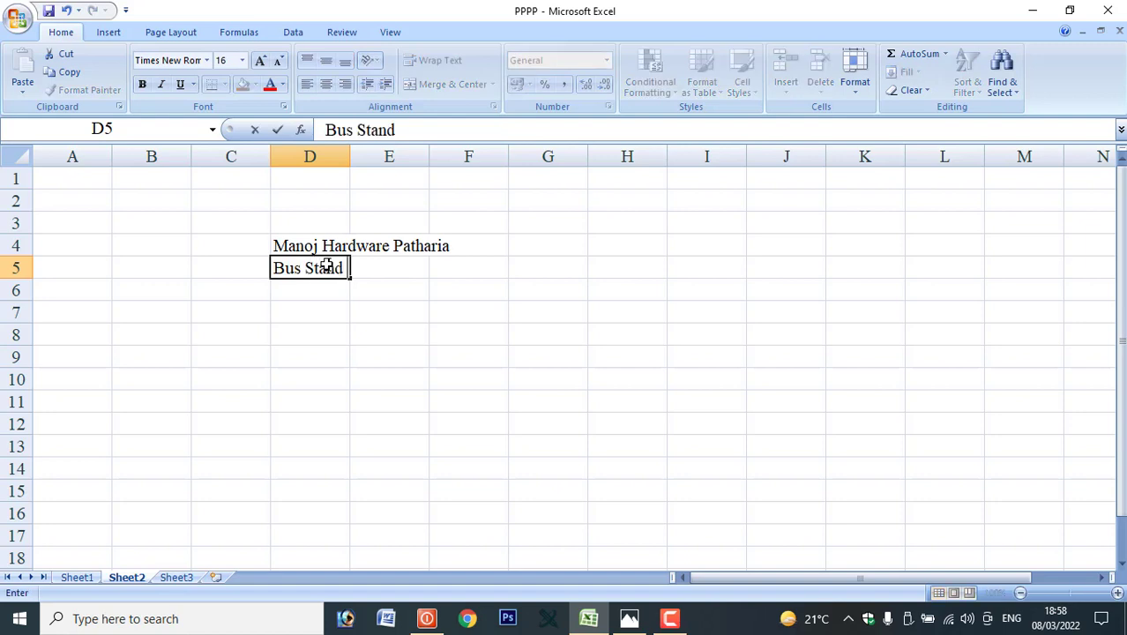
text( Patharia)
click(303, 286)
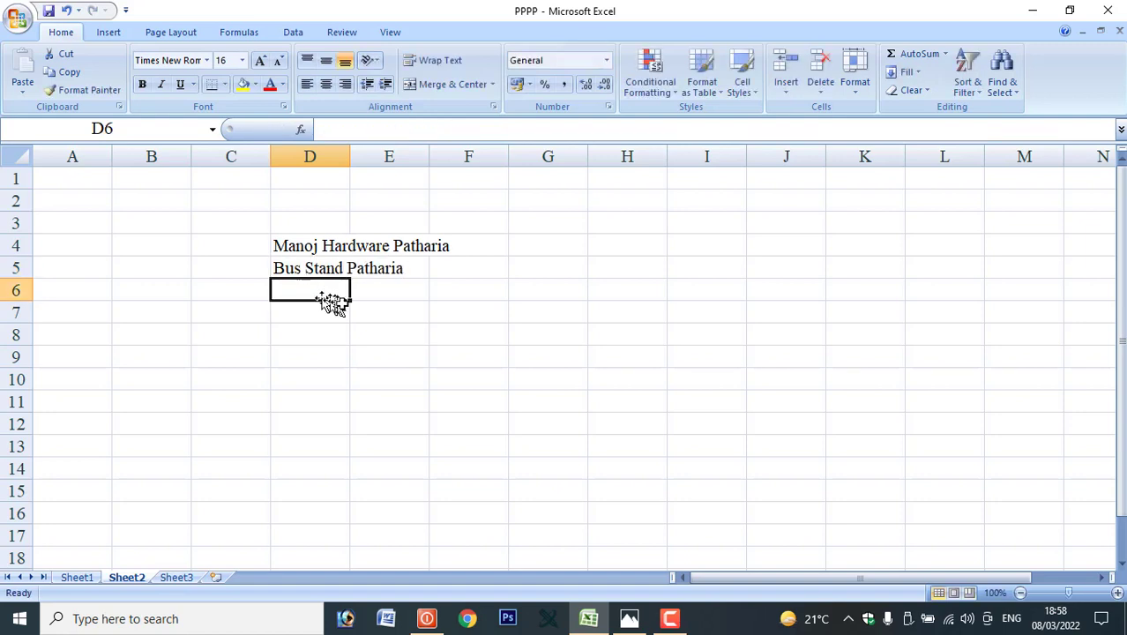
click(628, 618)
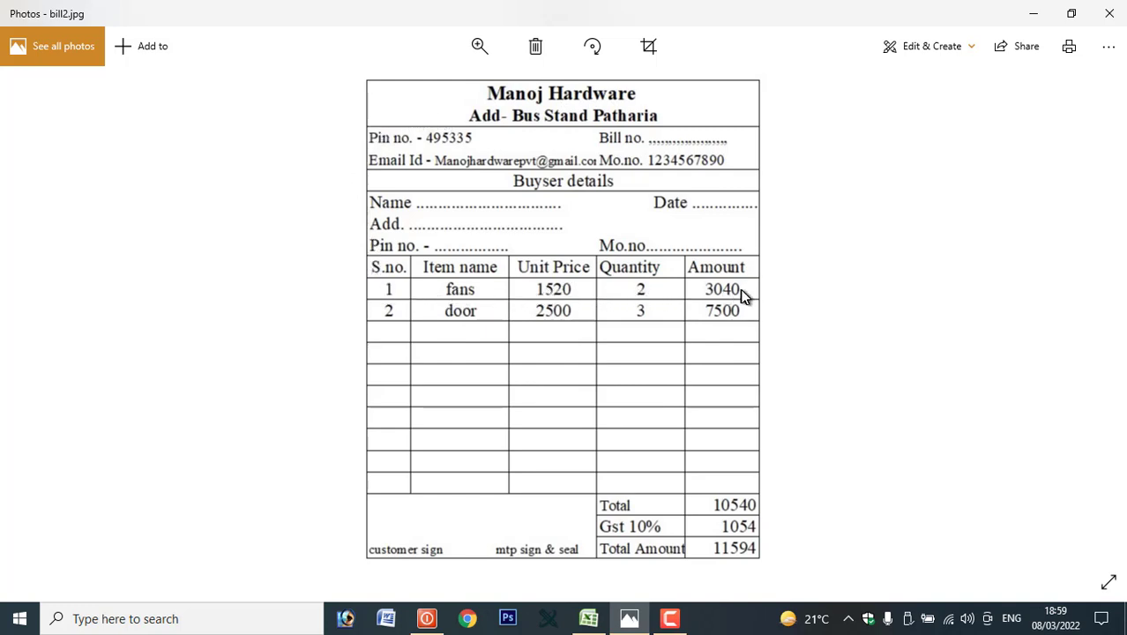
click(588, 618)
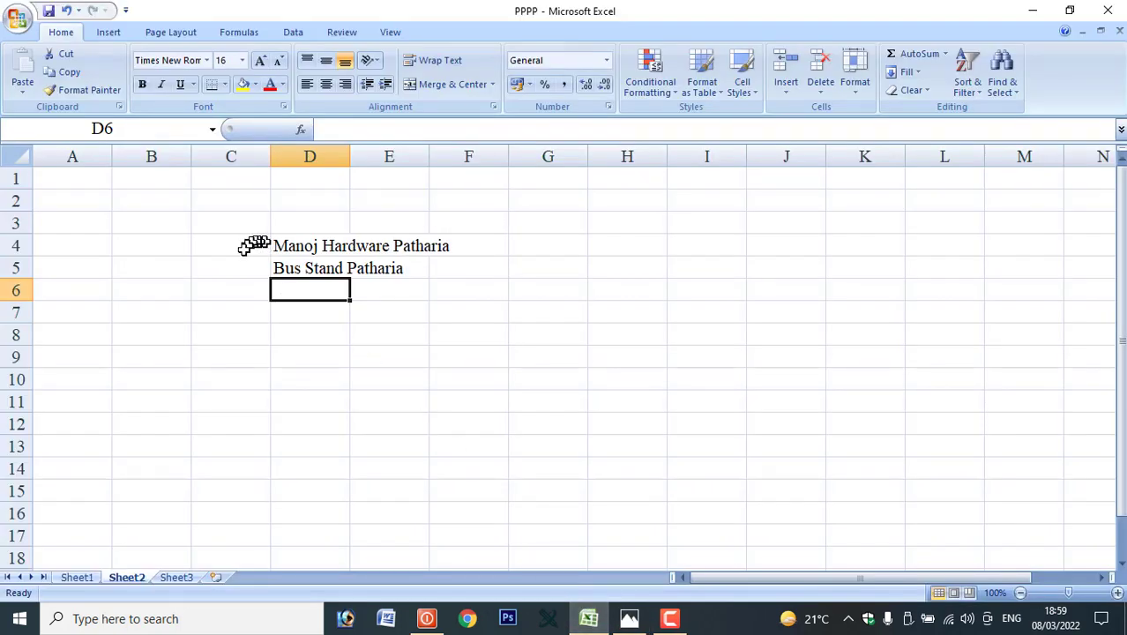
Merge and centre the shop name across C4:G4 and the address across C5:G5.
drag(237, 255, 509, 249)
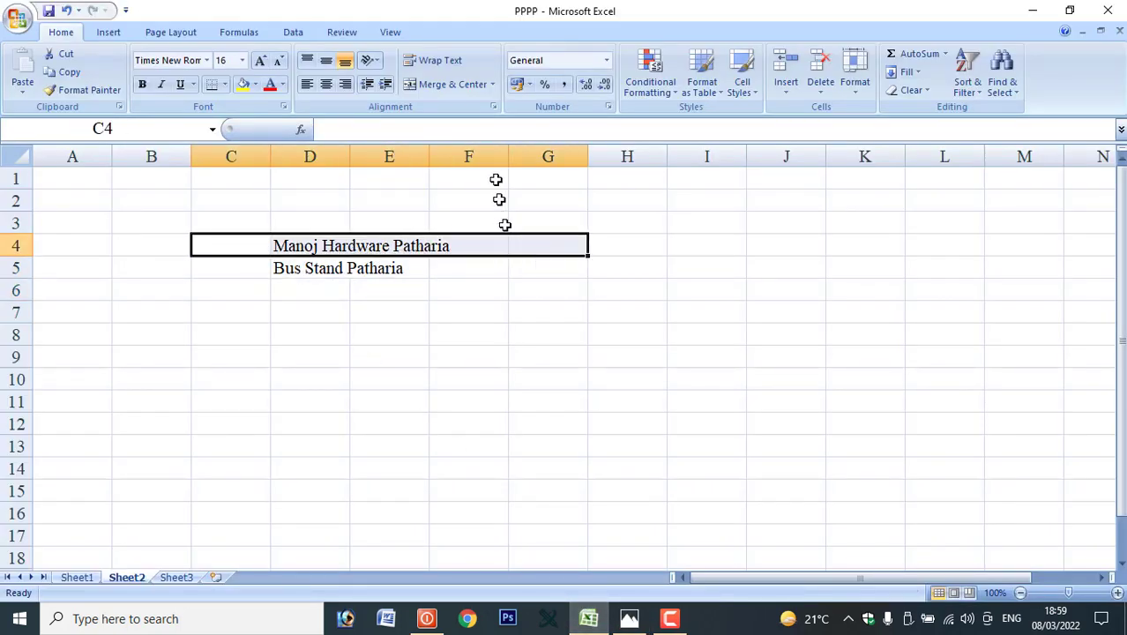
click(468, 86)
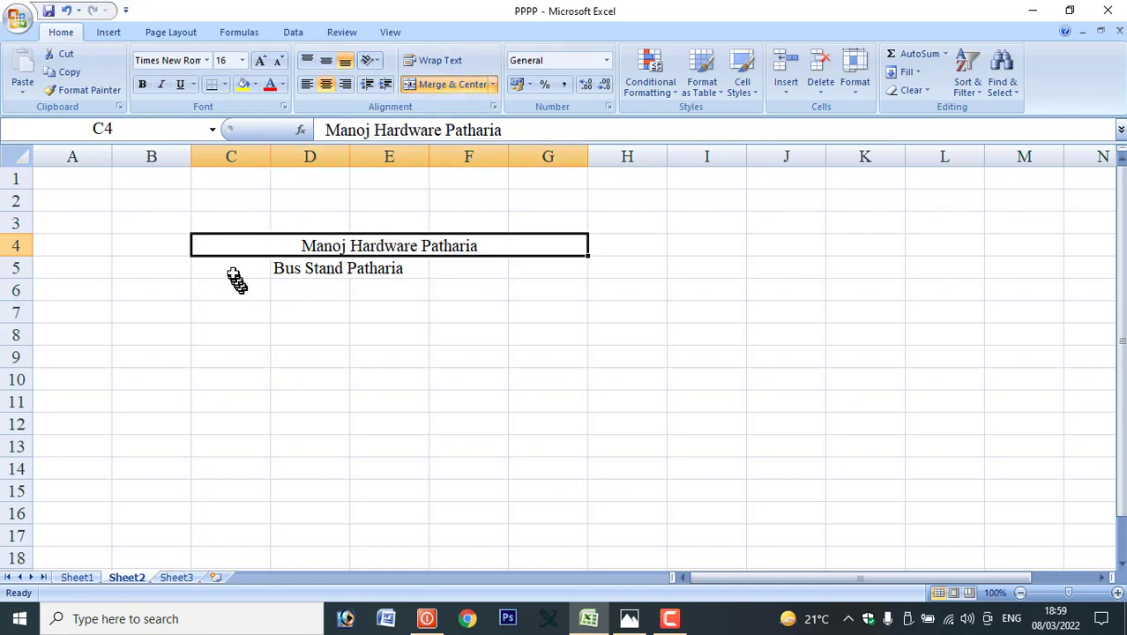
drag(236, 275, 510, 279)
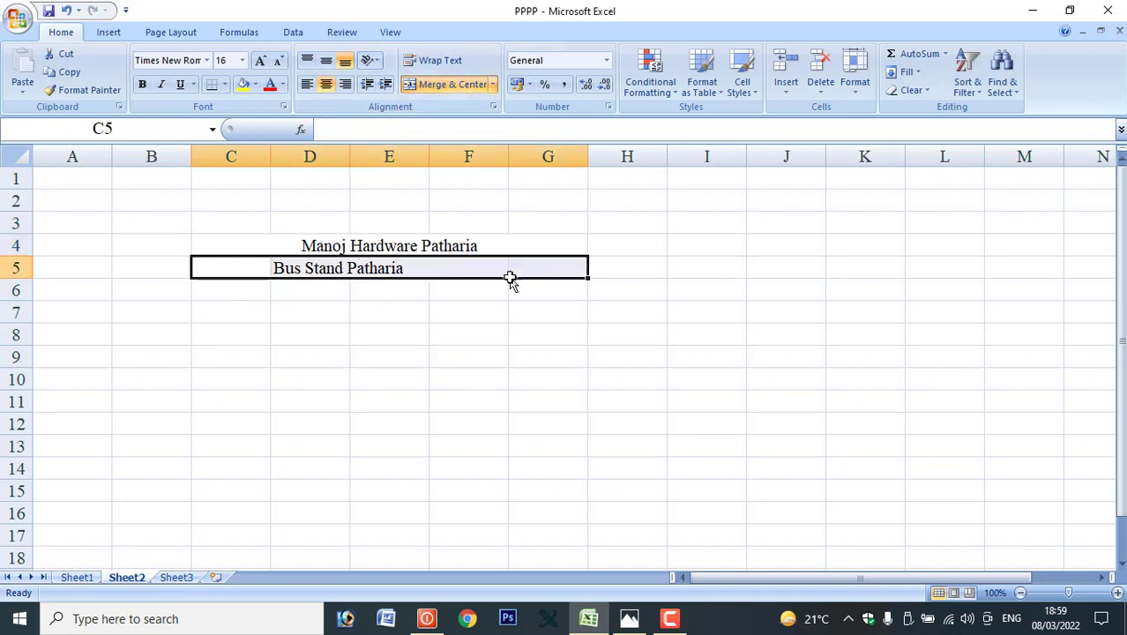
click(455, 88)
Bold both heading lines and enlarge the shop name to 18 pt.
click(307, 245)
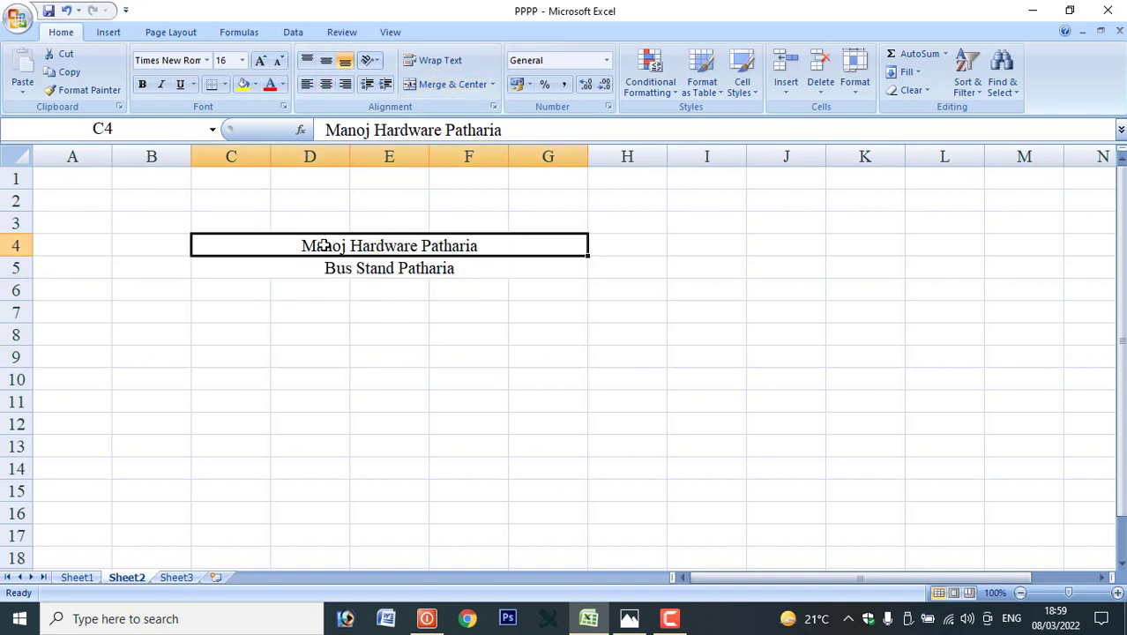
click(147, 90)
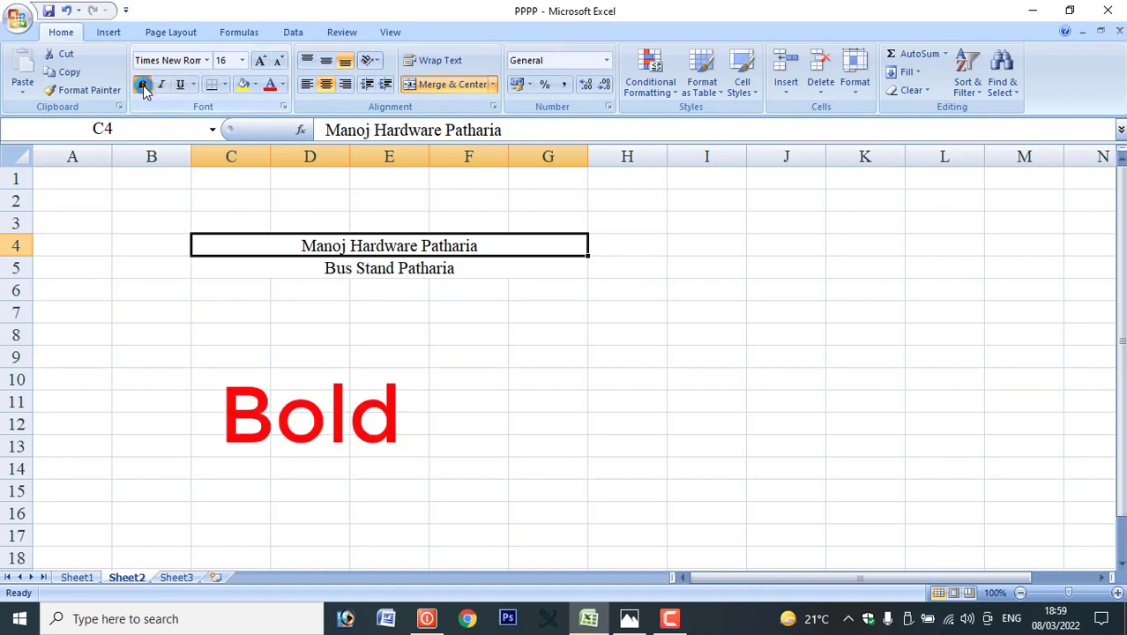
click(359, 265)
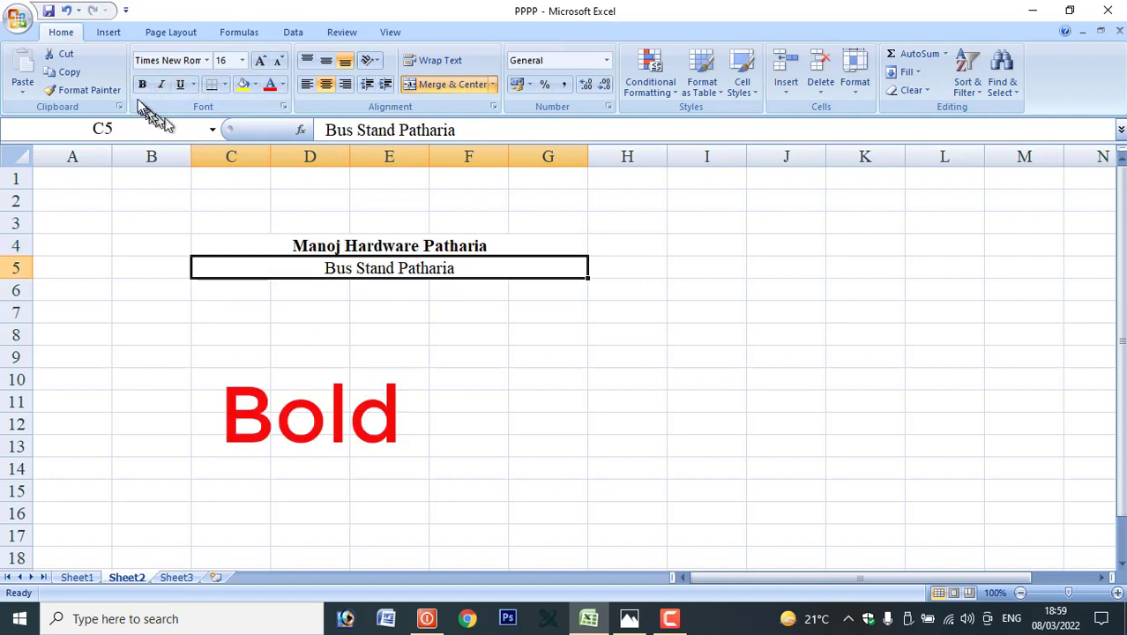
click(143, 88)
click(301, 248)
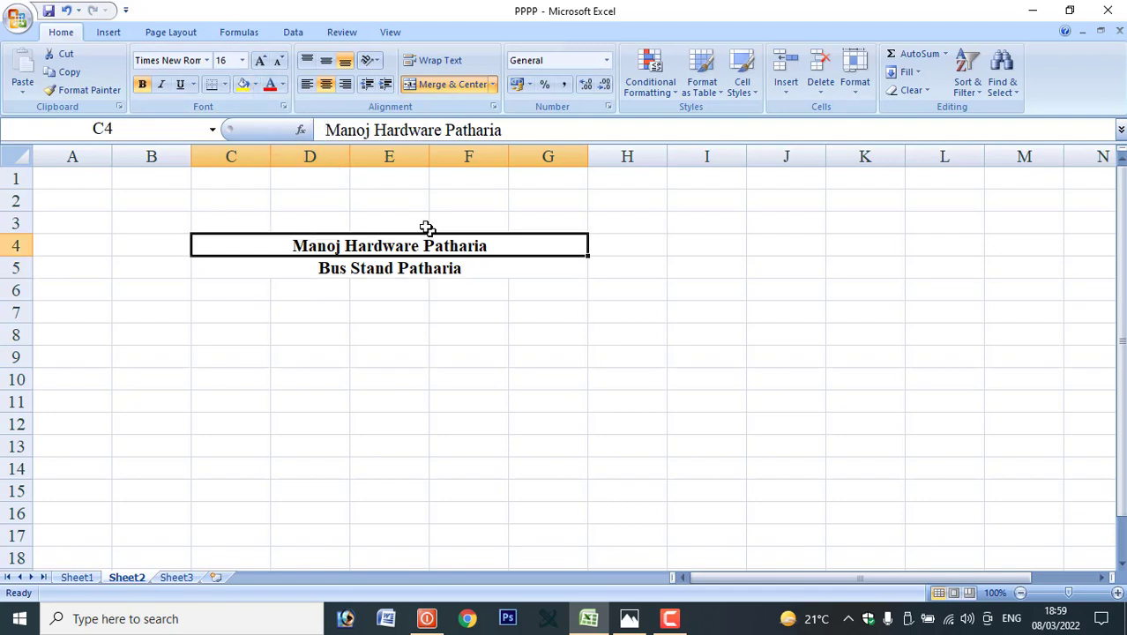
click(333, 311)
Put a thin outside border around the heading block C4:G5.
click(291, 274)
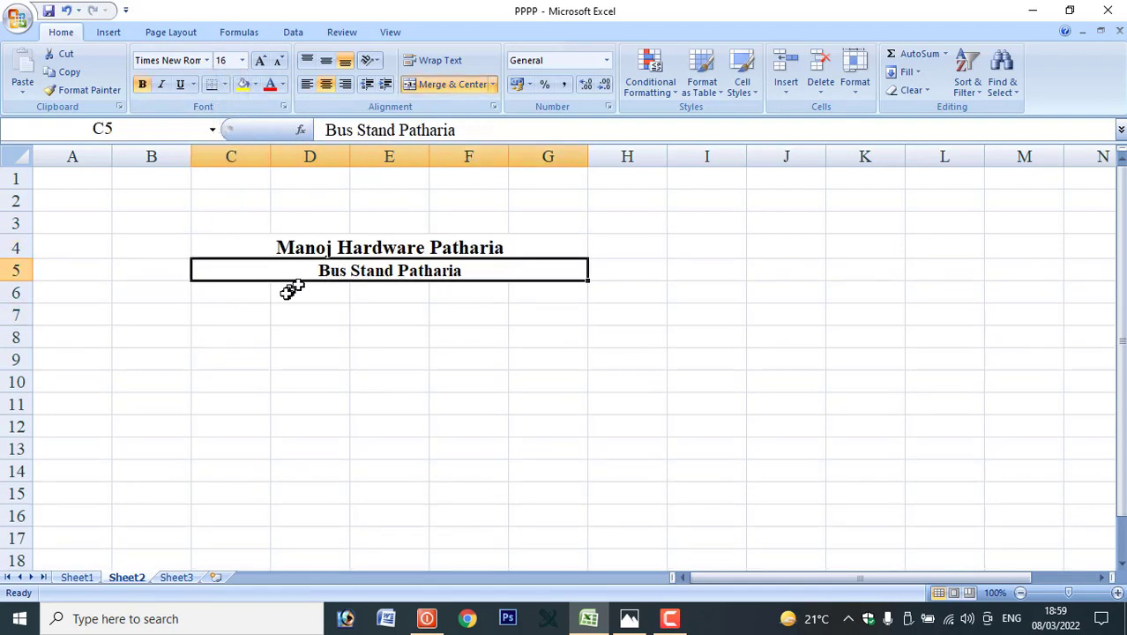
drag(227, 247, 297, 271)
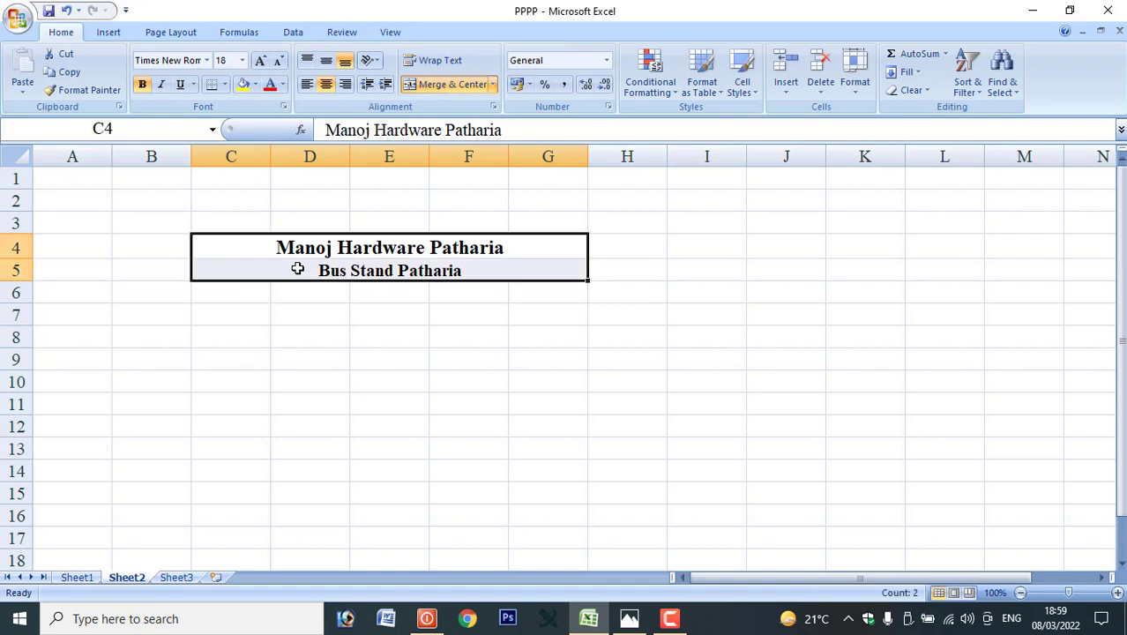
click(225, 84)
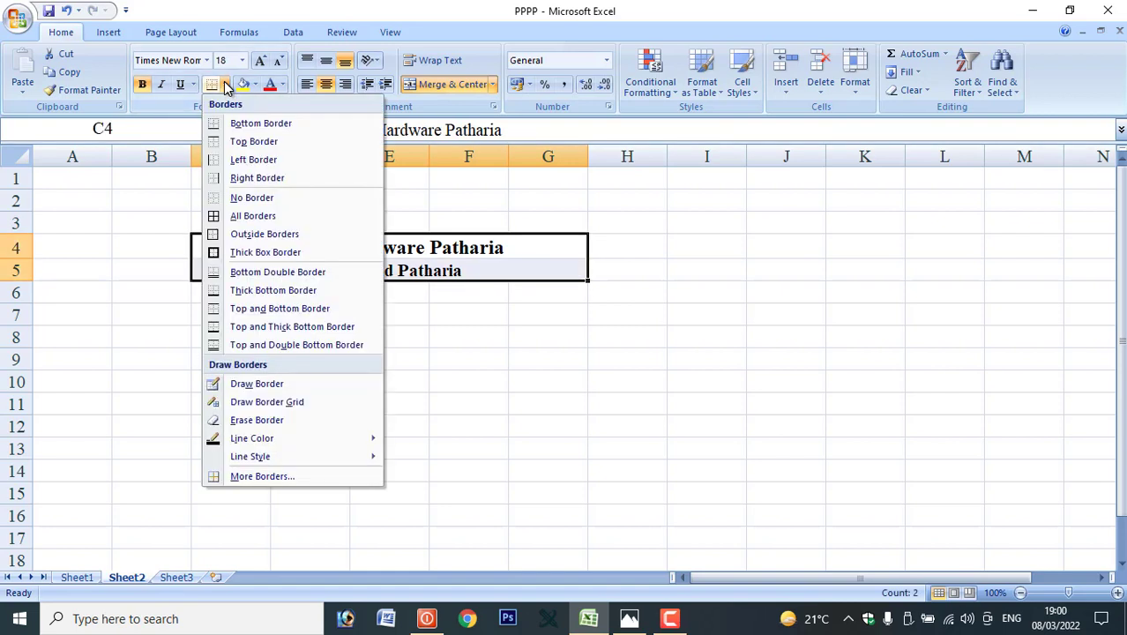
click(243, 236)
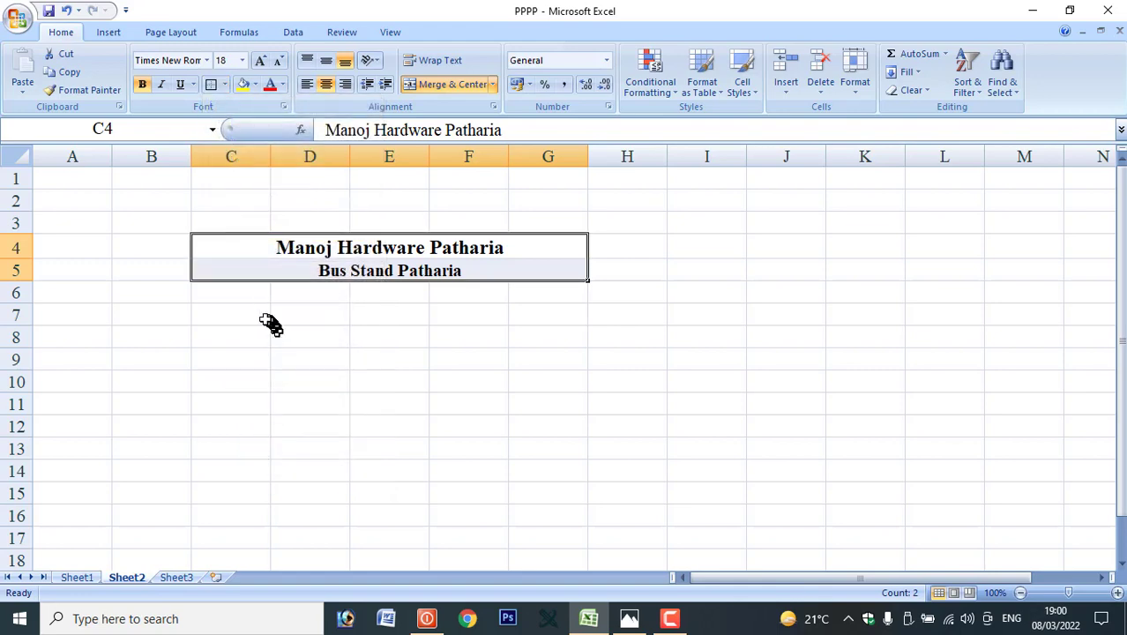
click(264, 319)
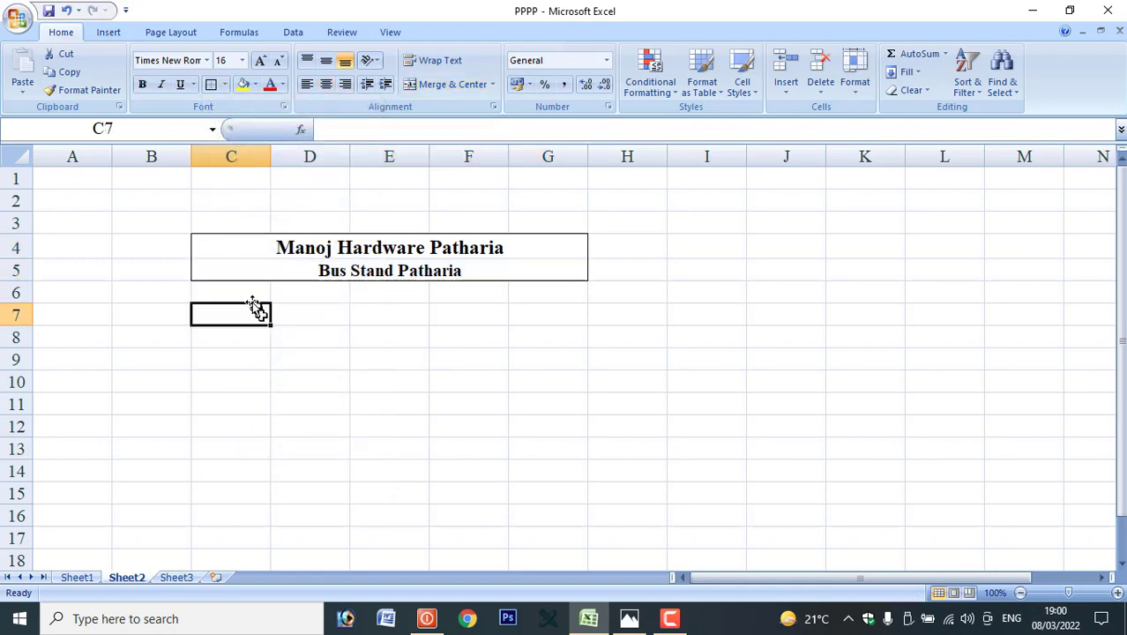
Check the bill2.jpg reference in Photos and return to the Excel sheet.
click(628, 618)
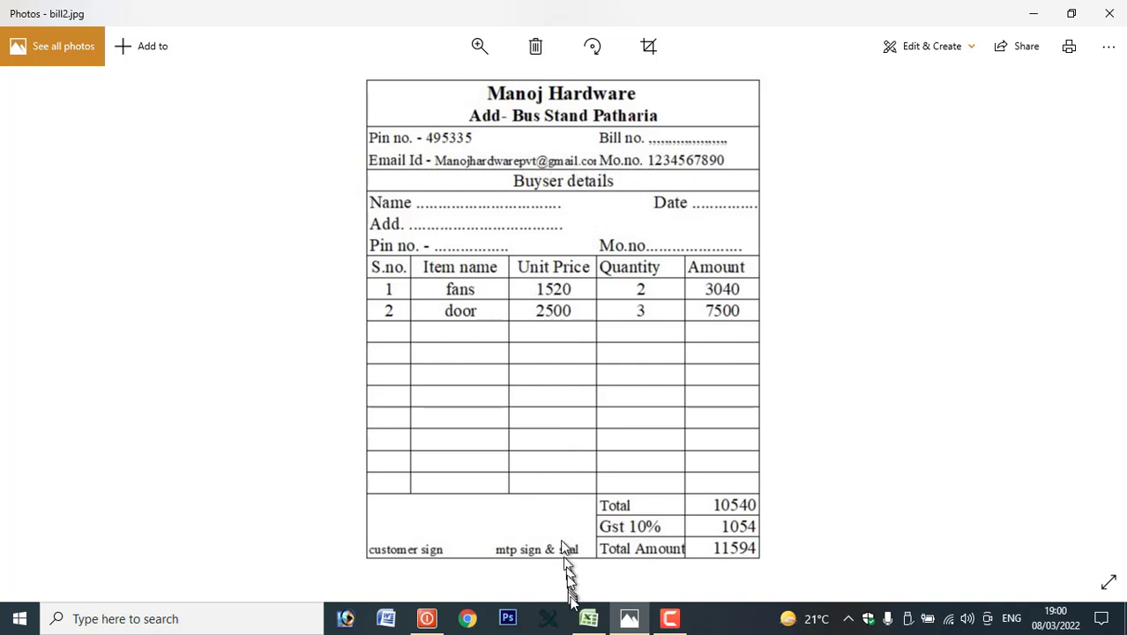
click(581, 621)
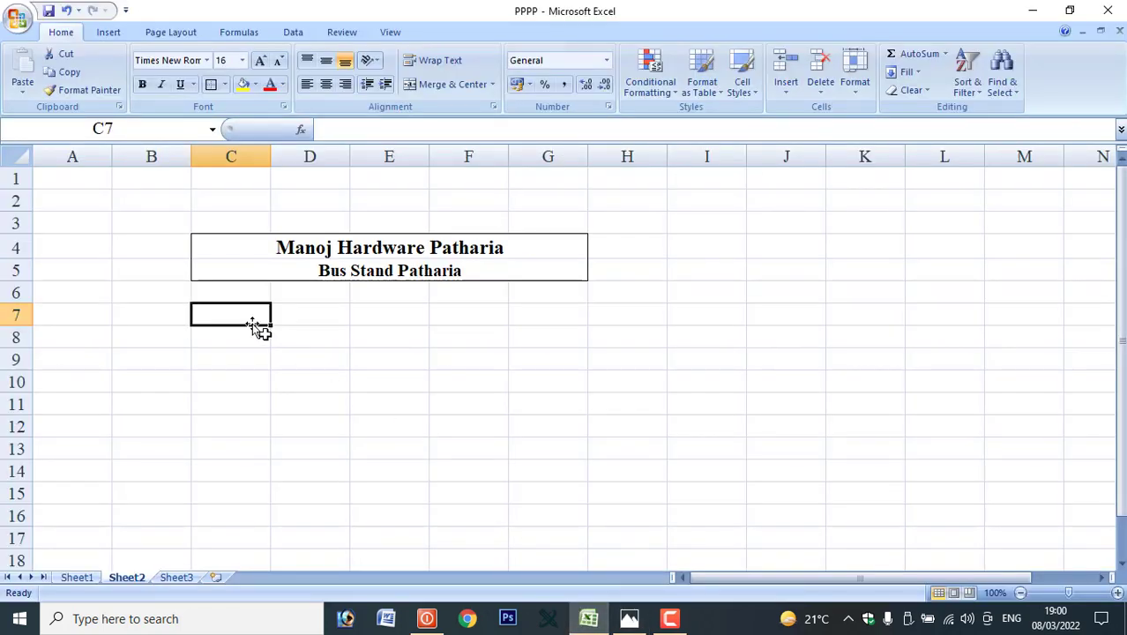
Enter the pin code line in C6 and 'Bill no. ....' in F6.
click(231, 298)
text(Pin no. 495335)
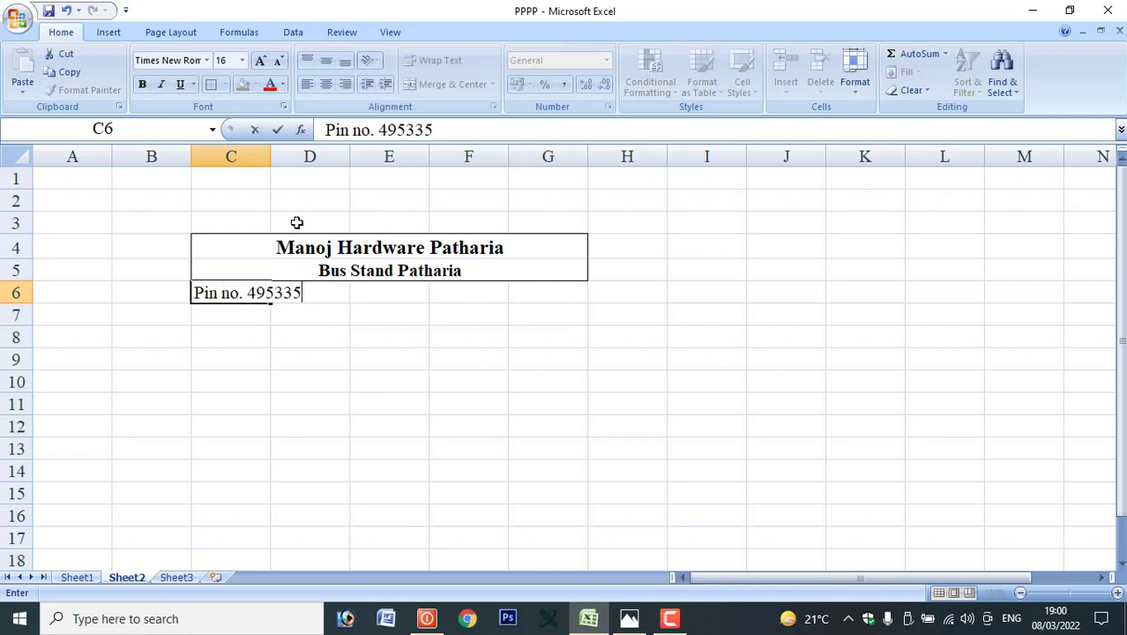
key(Tab)
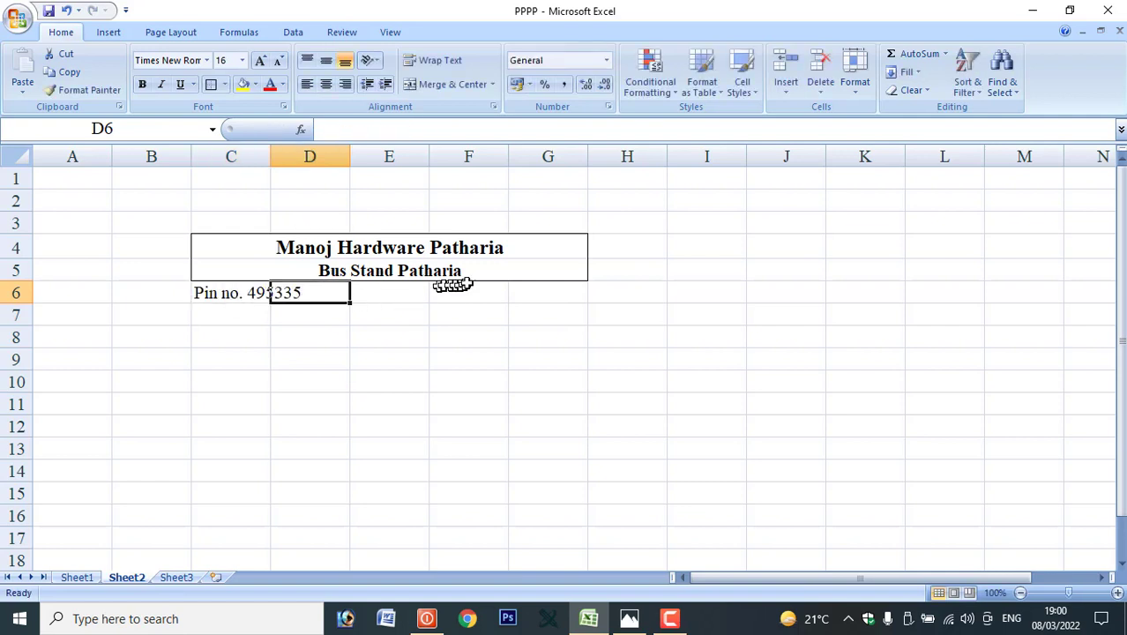
click(478, 294)
text(Bill no. ......)
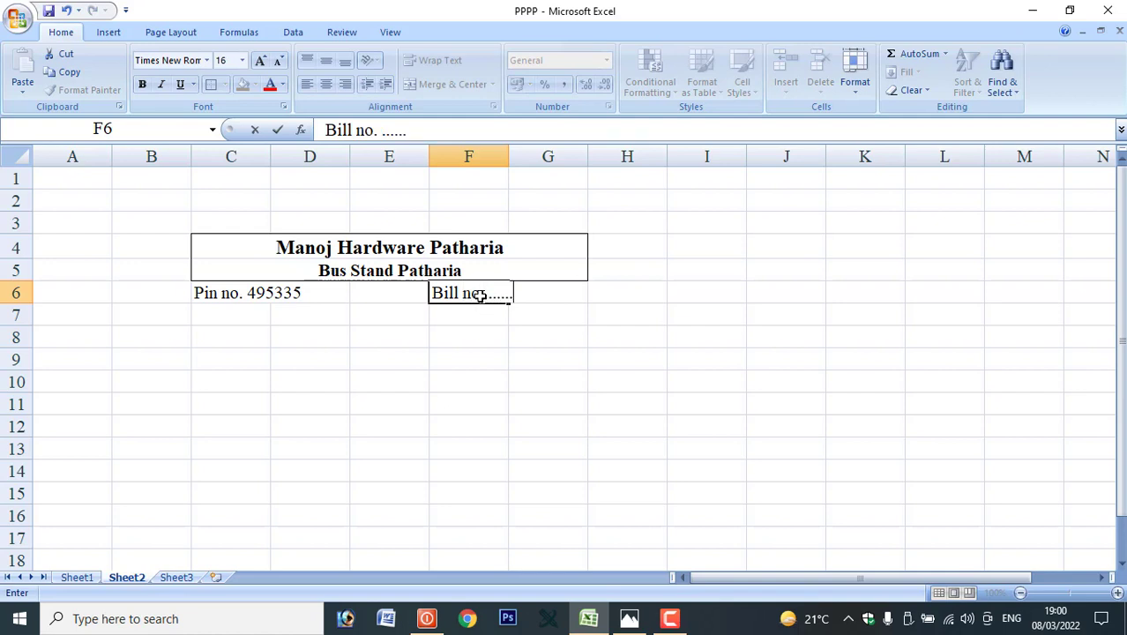
text(..............)
Add the shop's e-mail line in C7 and its mobile number after 'Mo.no.' in F7.
click(263, 322)
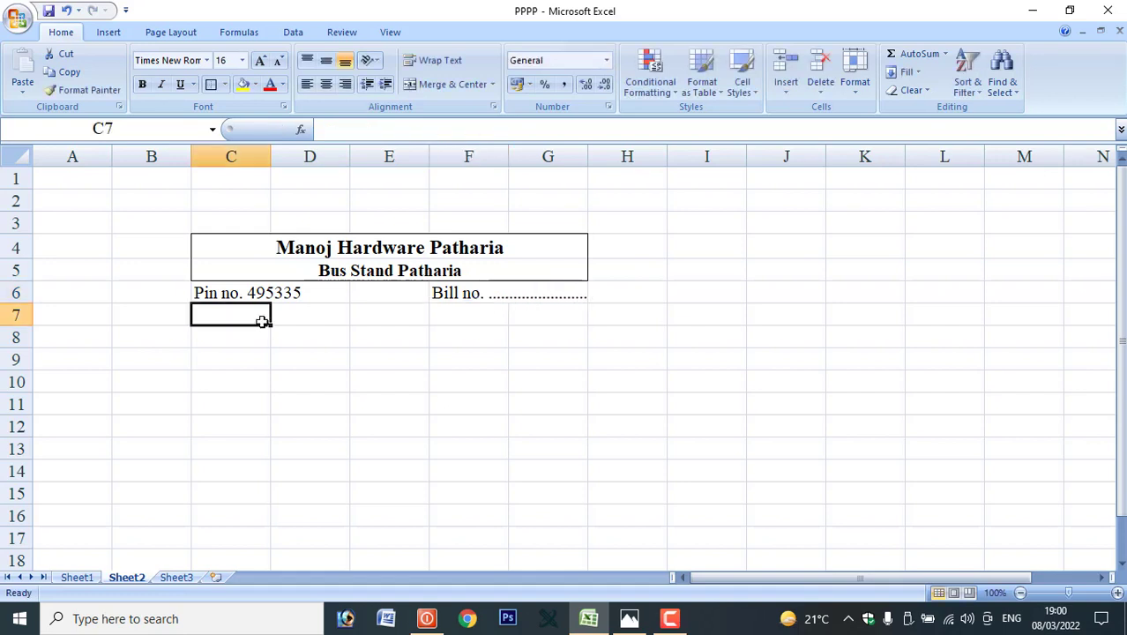
text(e)
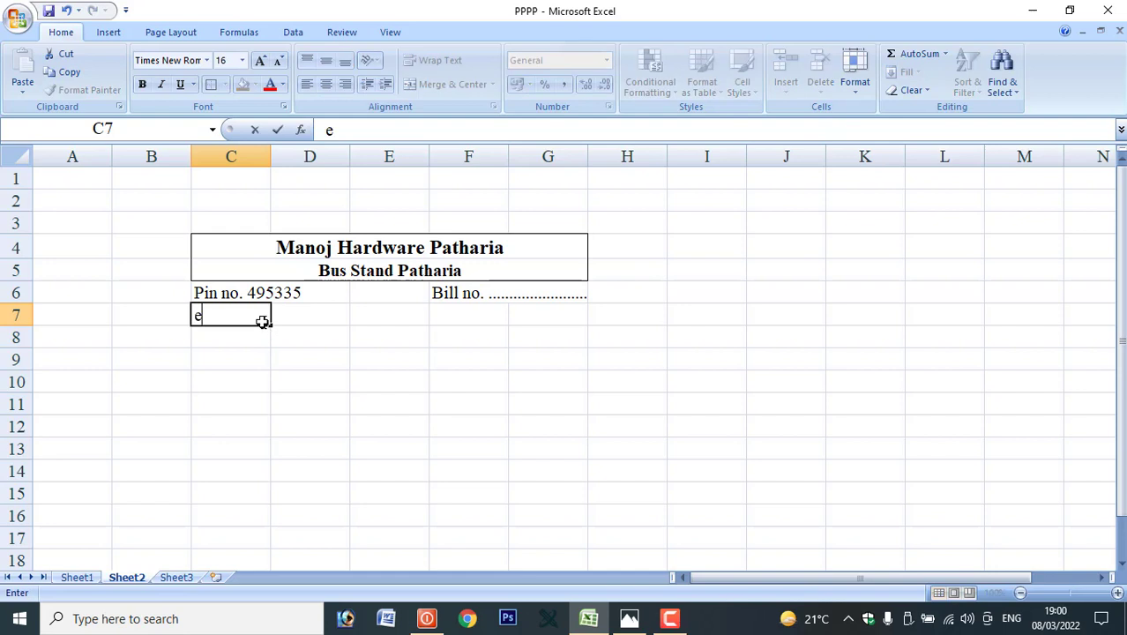
text(Email)
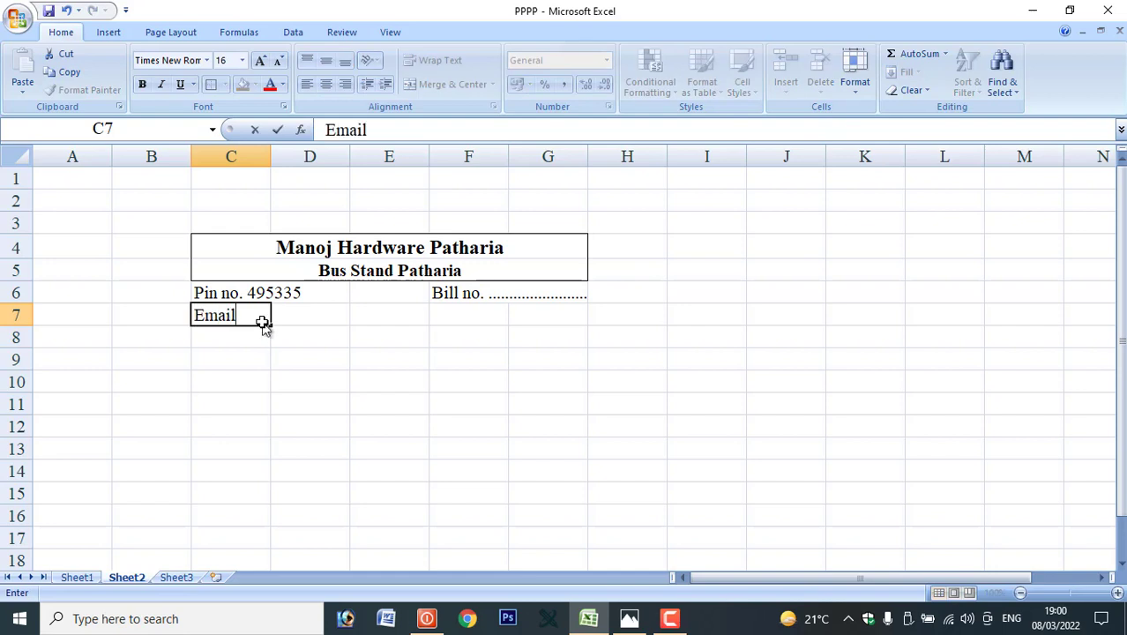
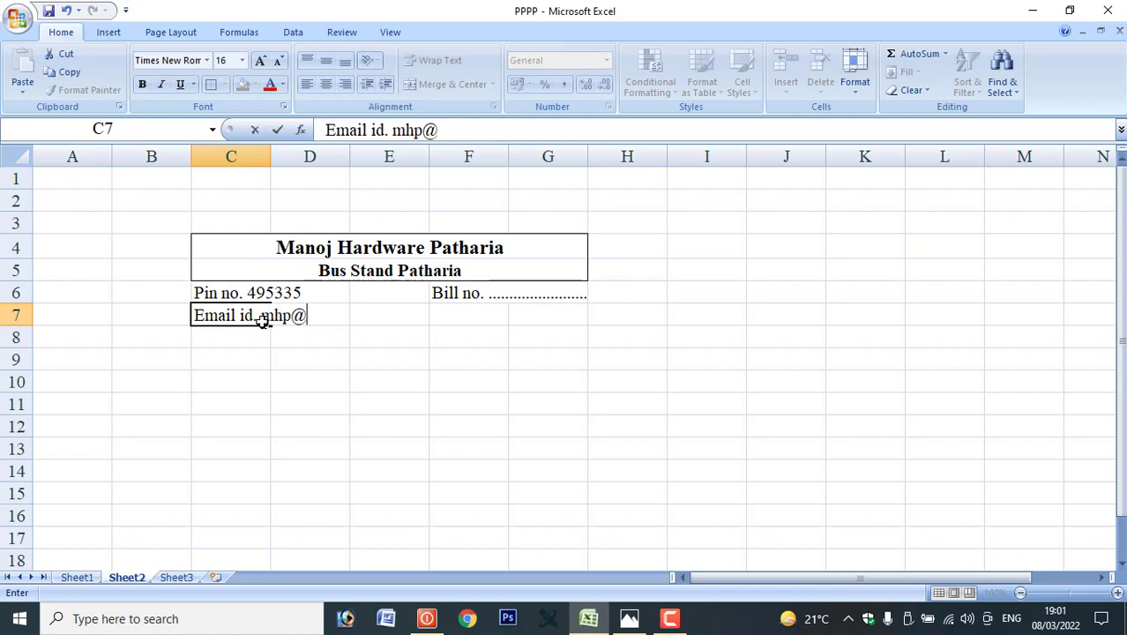
click(389, 315)
click(459, 313)
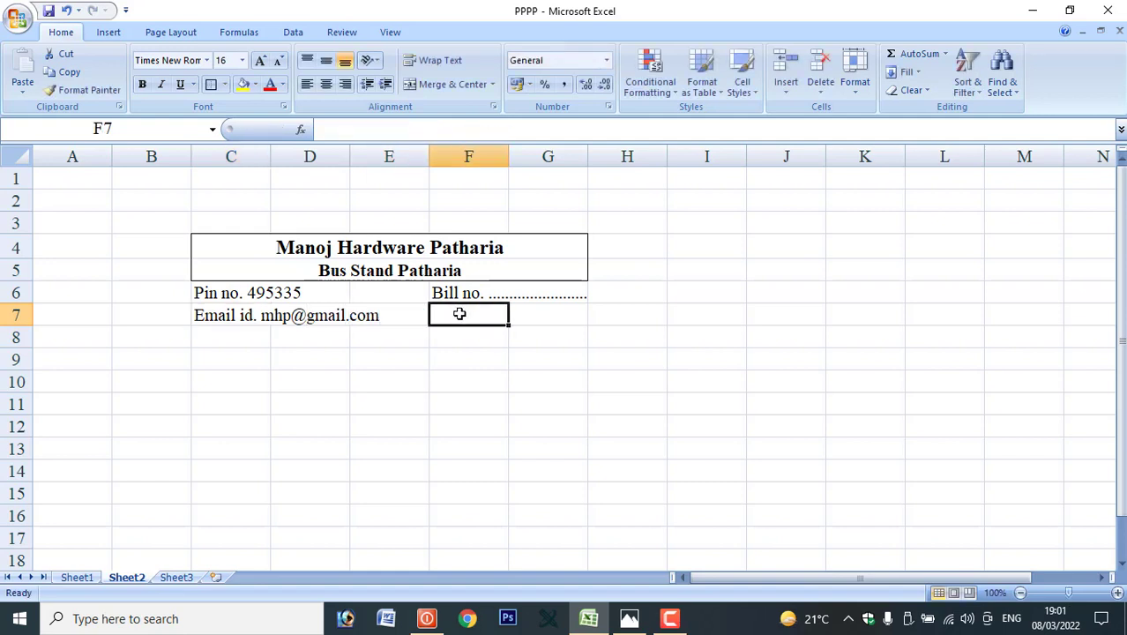
text(Mo)
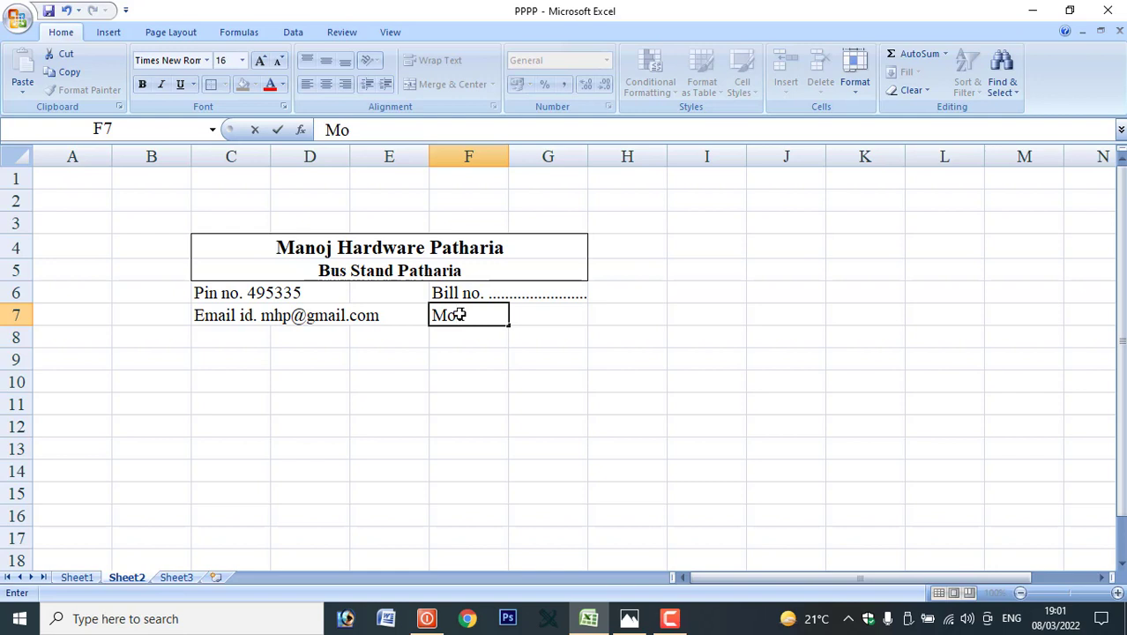
text(.no.)
key(Tab)
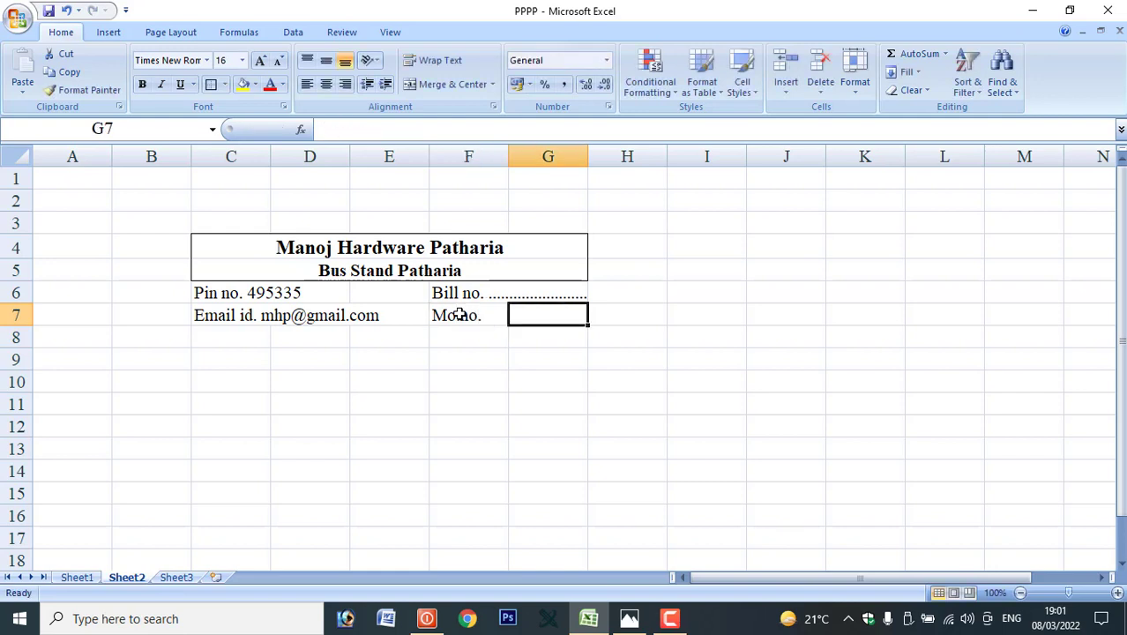
double_click(491, 315)
text(123456)
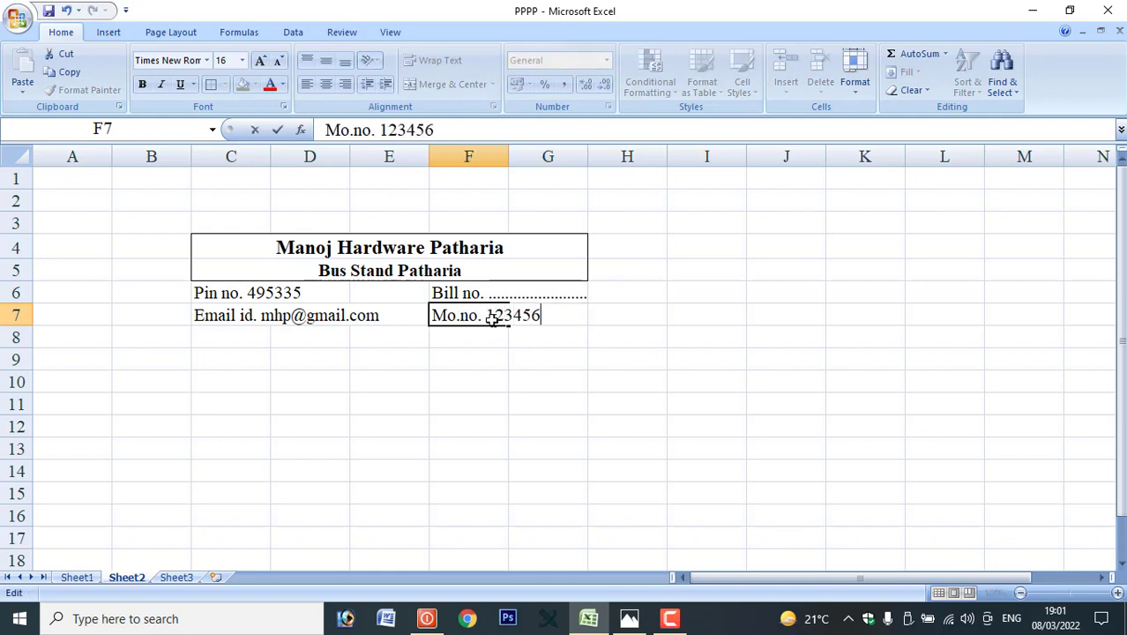
text(7890)
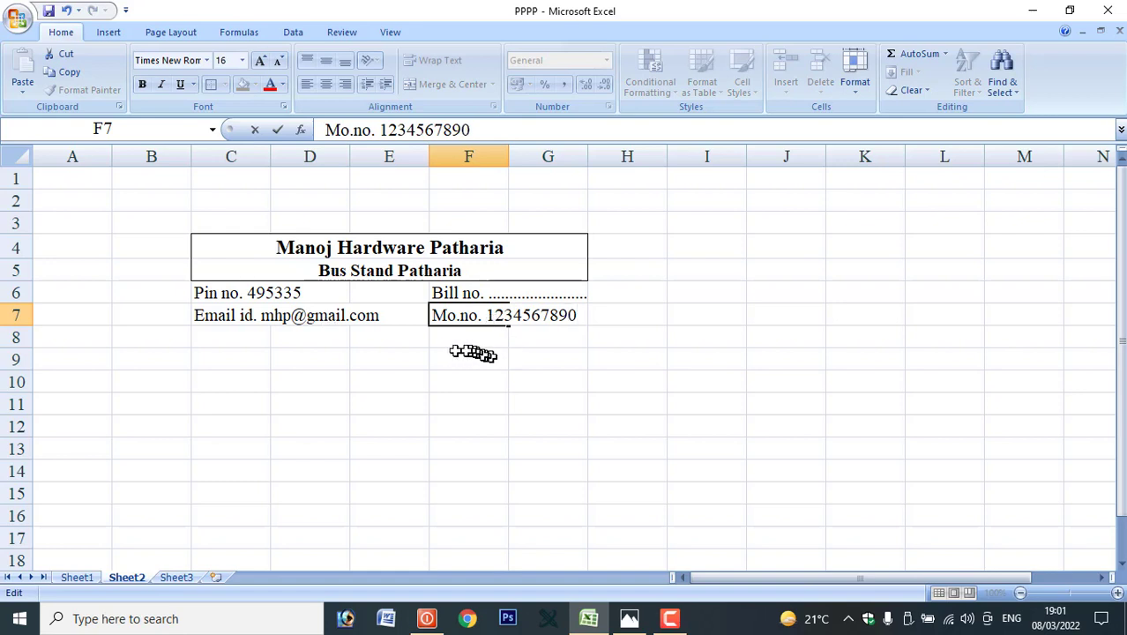
click(474, 357)
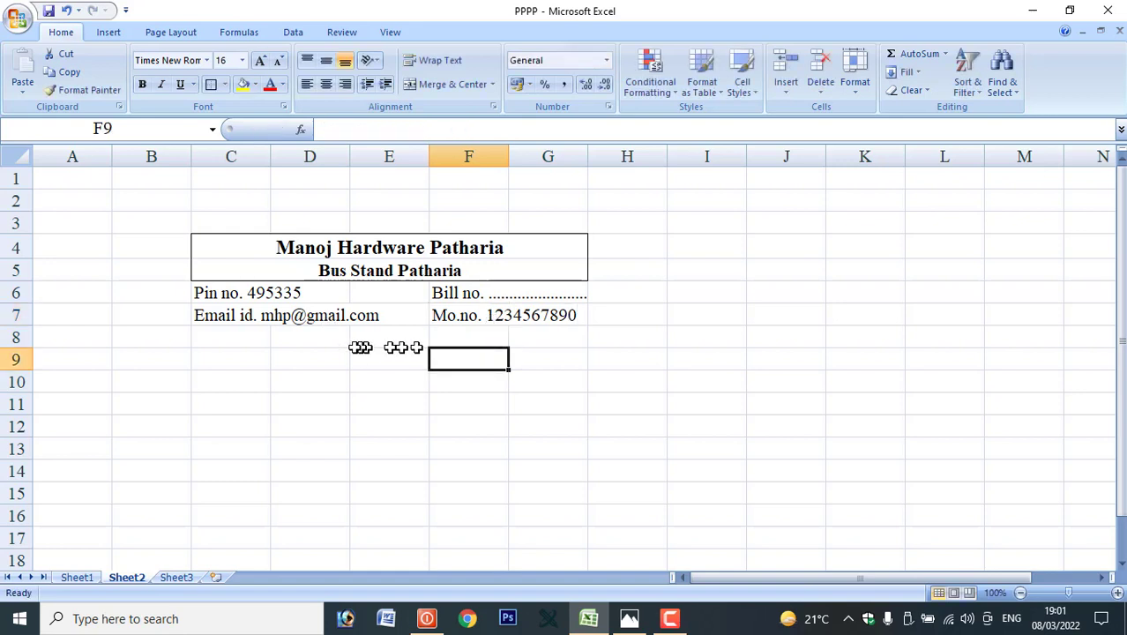
click(629, 618)
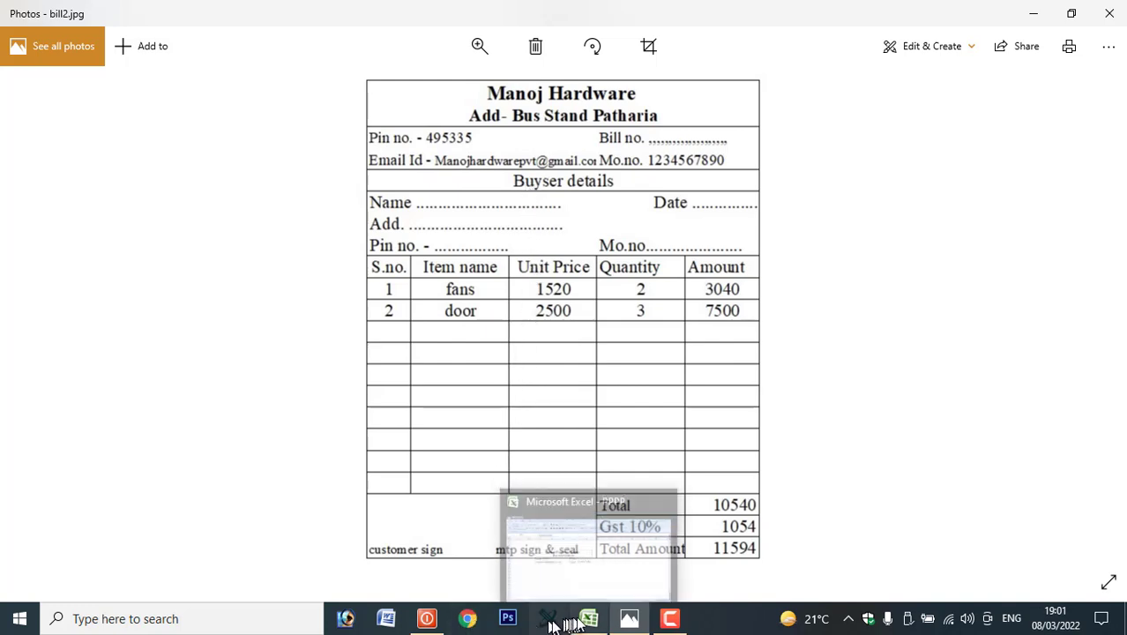
Review bill2.jpg and return to the Excel workbook.
click(586, 618)
Outline C6:G7, then type 'Buyers Details' and merge, centre and border it across C8:G8.
drag(218, 299, 529, 319)
click(211, 84)
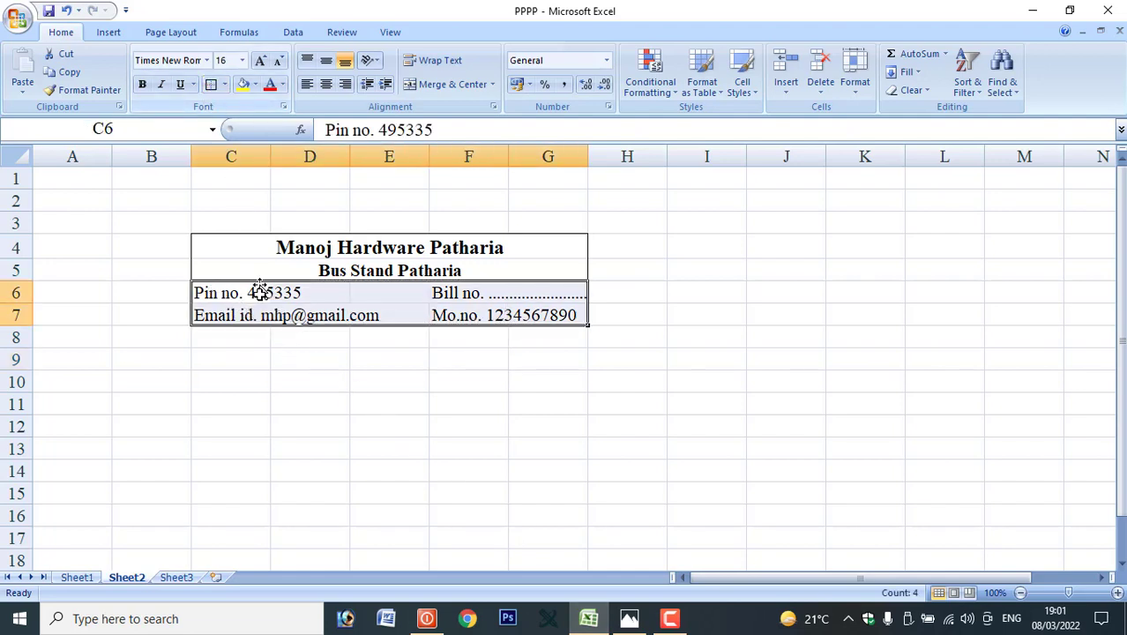
click(321, 342)
text(B)
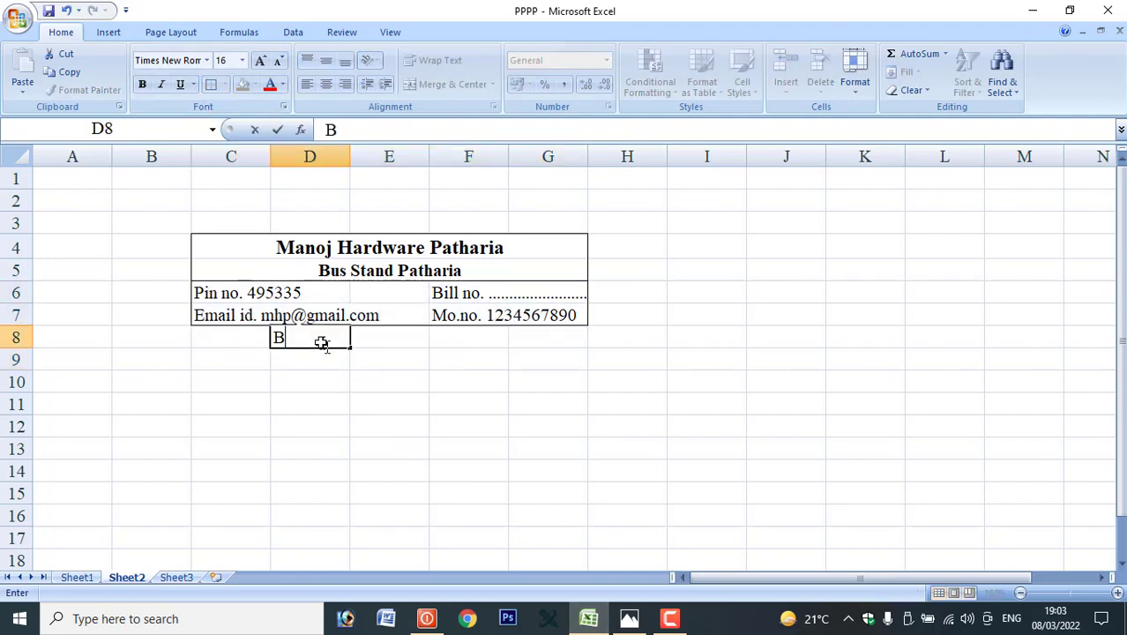
text(uyers)
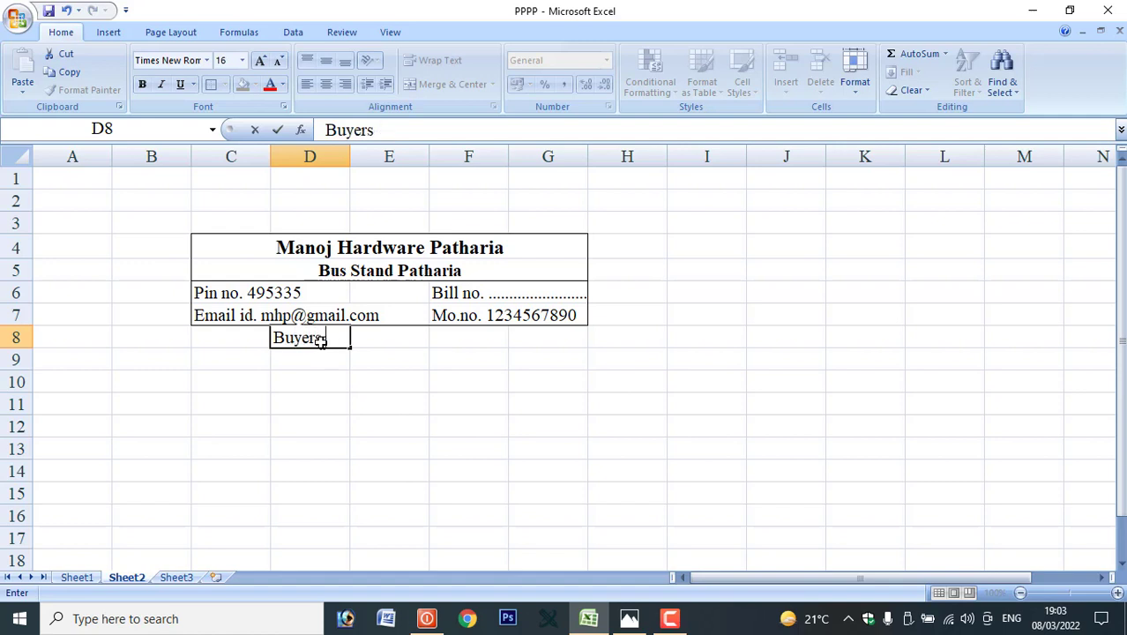
text( Details)
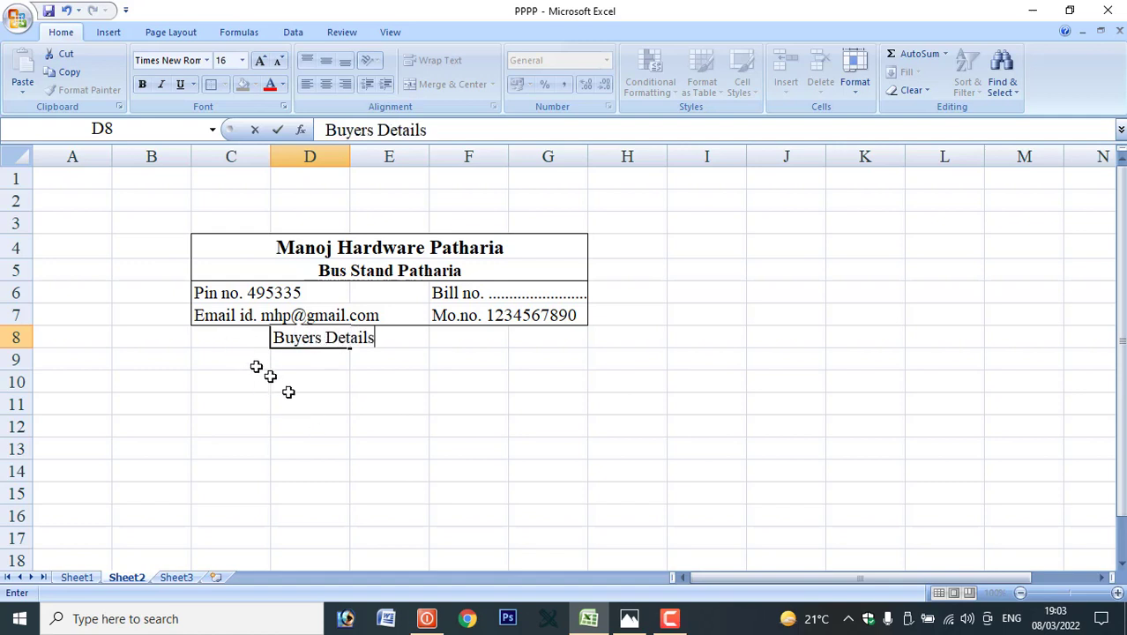
drag(234, 335, 523, 336)
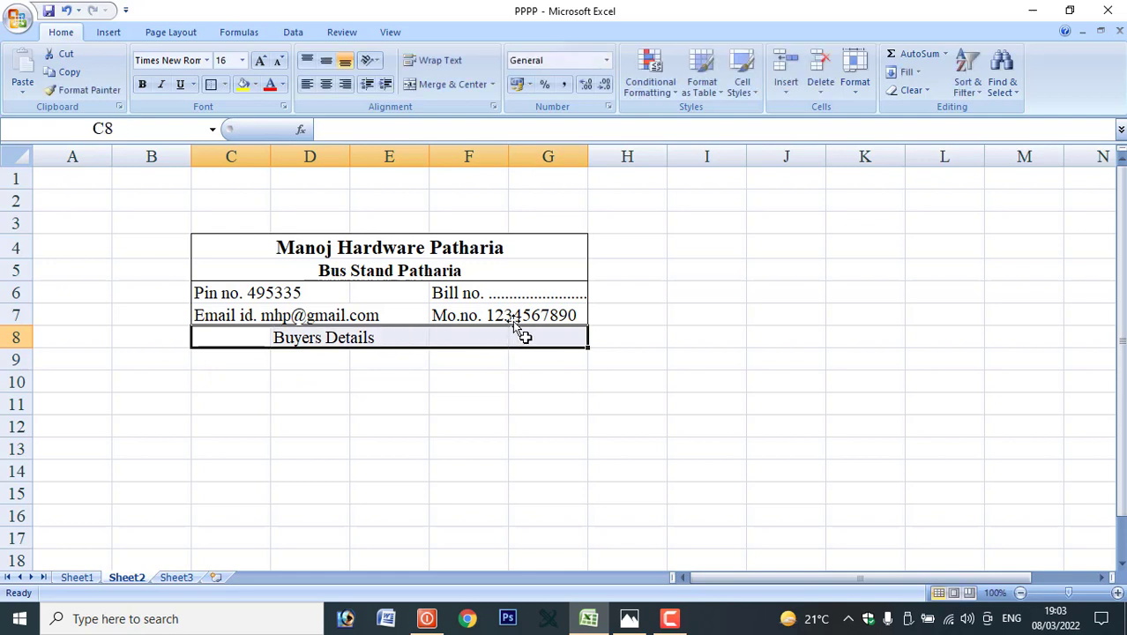
click(445, 85)
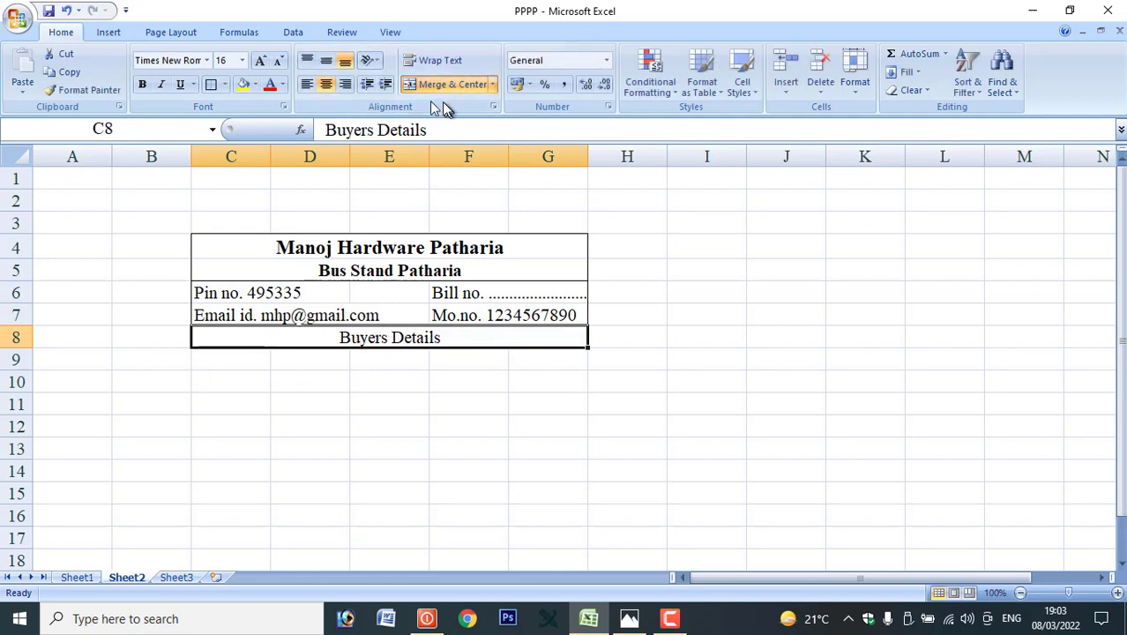
click(215, 86)
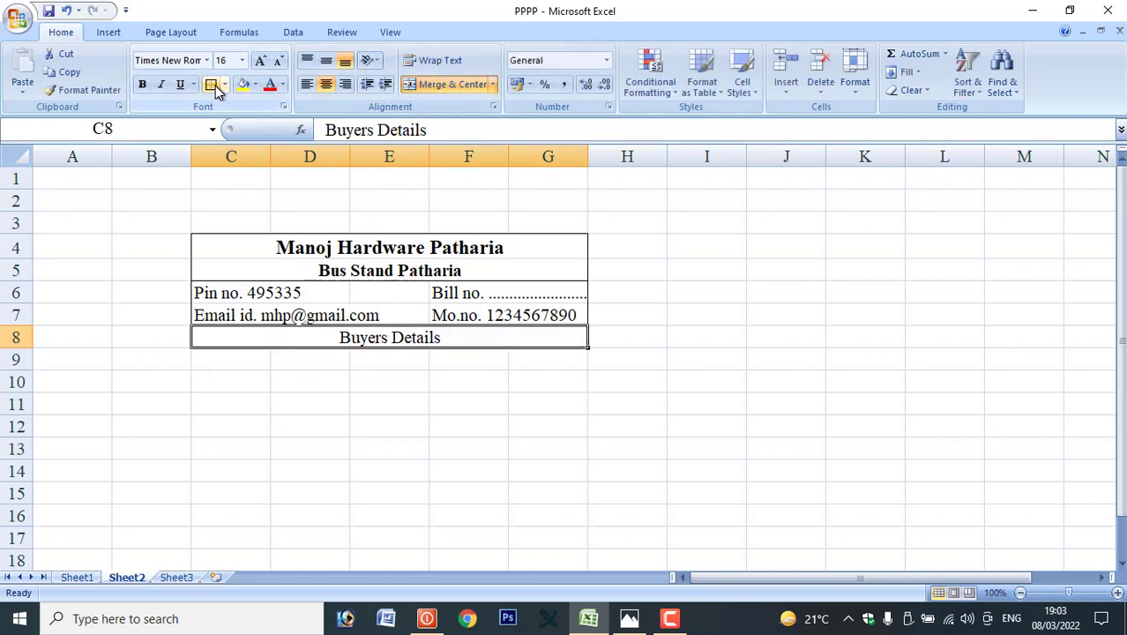
click(338, 374)
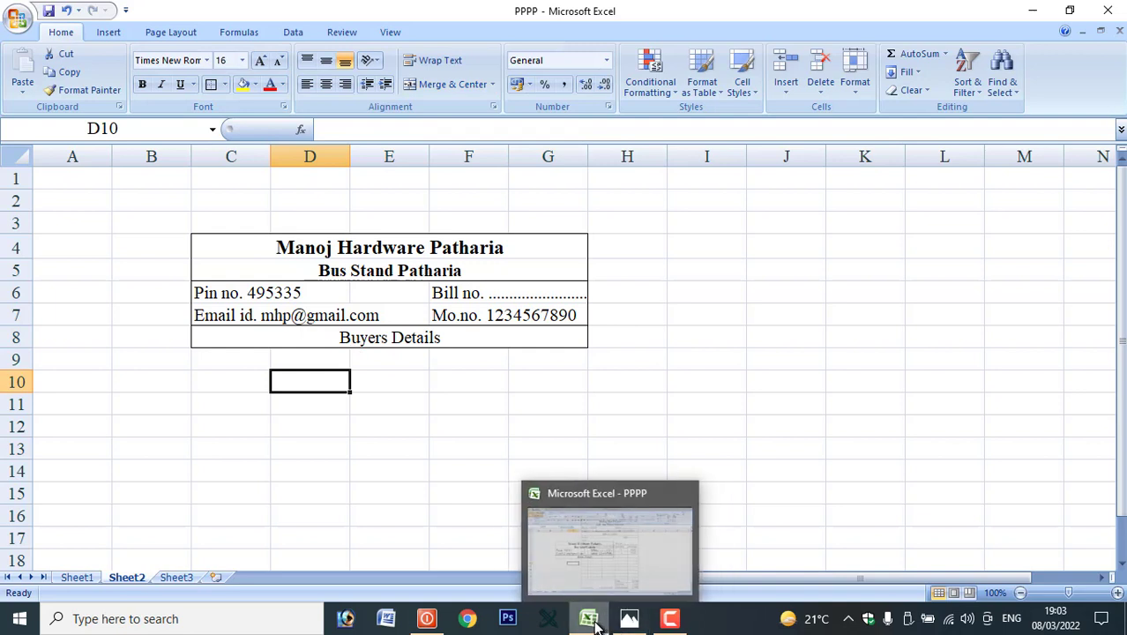
click(621, 619)
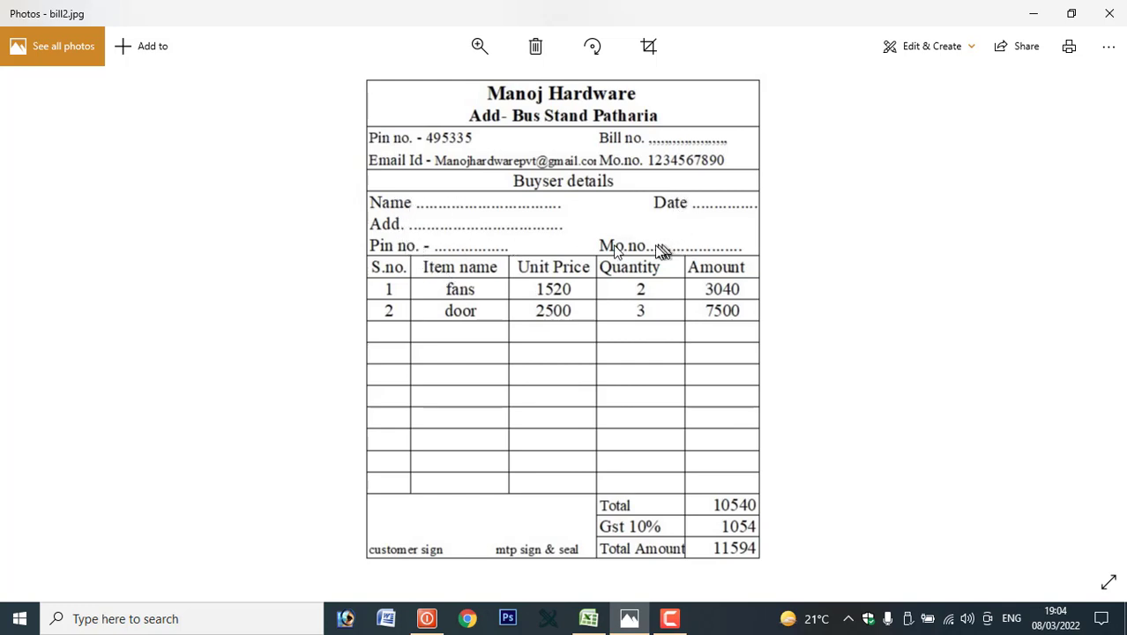
click(588, 618)
Type dotted 'Name ....' in C9 and 'Add. ....' in C10, checking the sample bill afterwards.
click(213, 356)
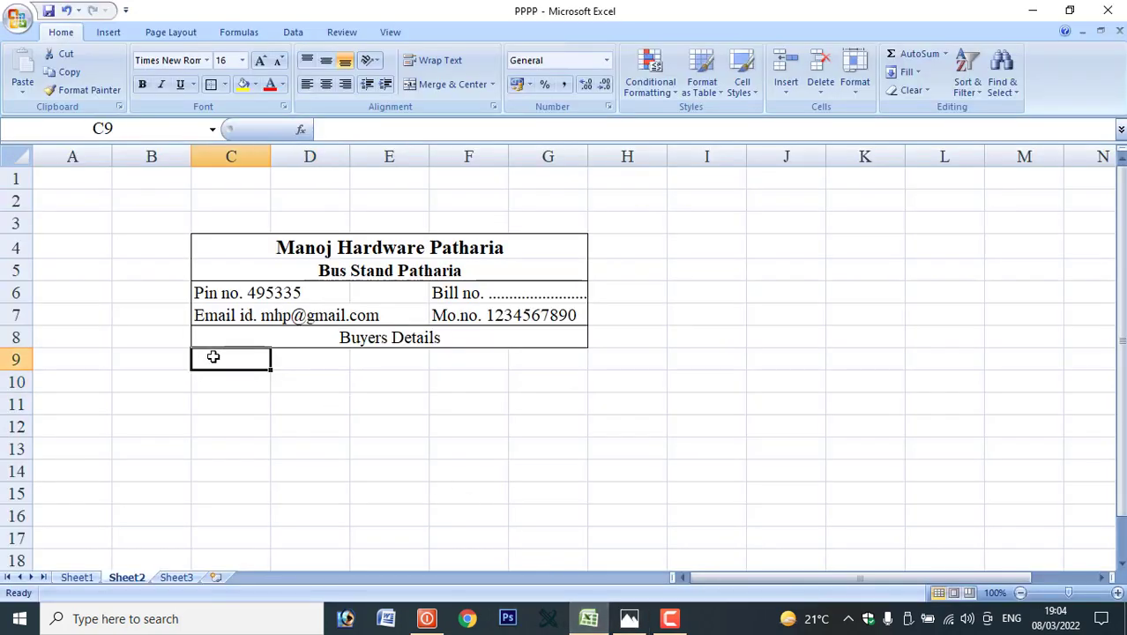
text(Name)
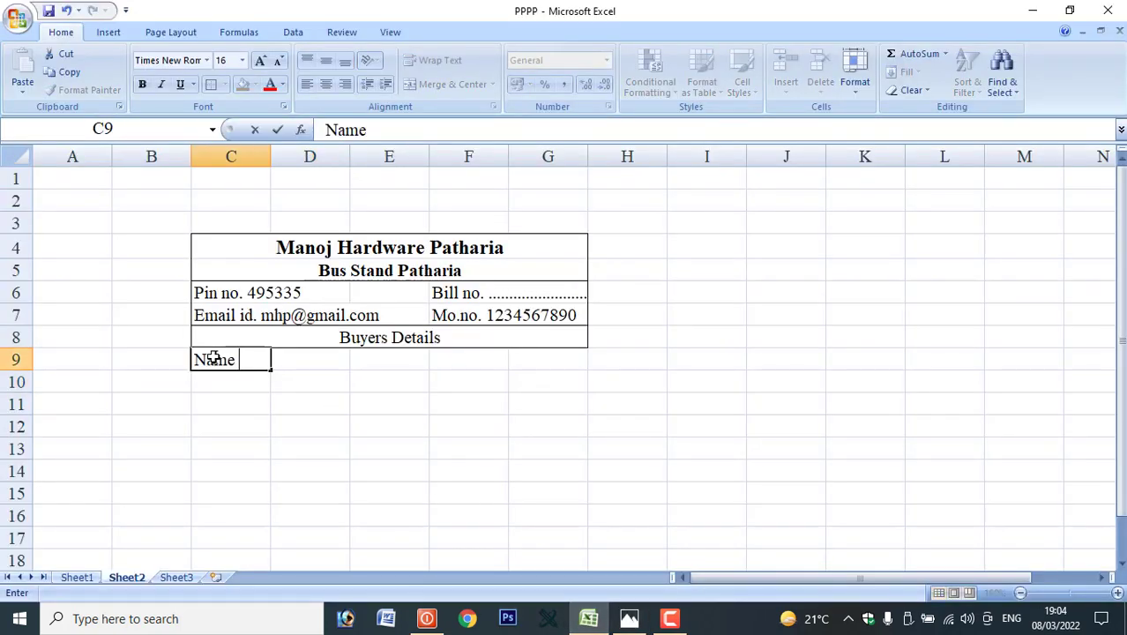
text( ...........................)
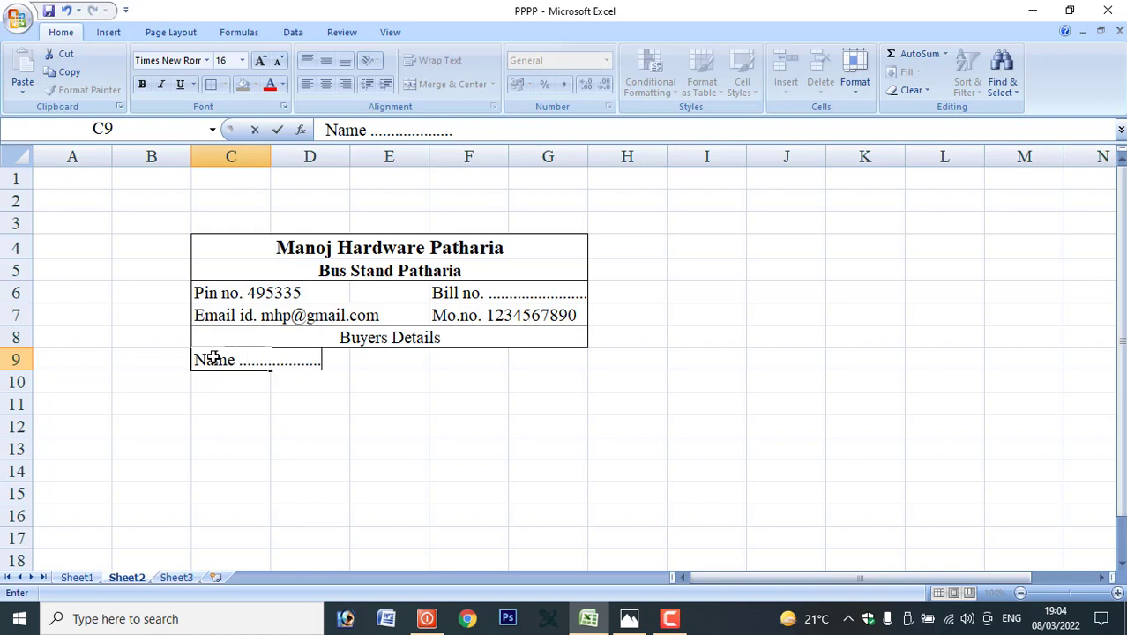
key(BackSpace)
key(BackSpace)
key(BackSpace)
key(Return)
text(D)
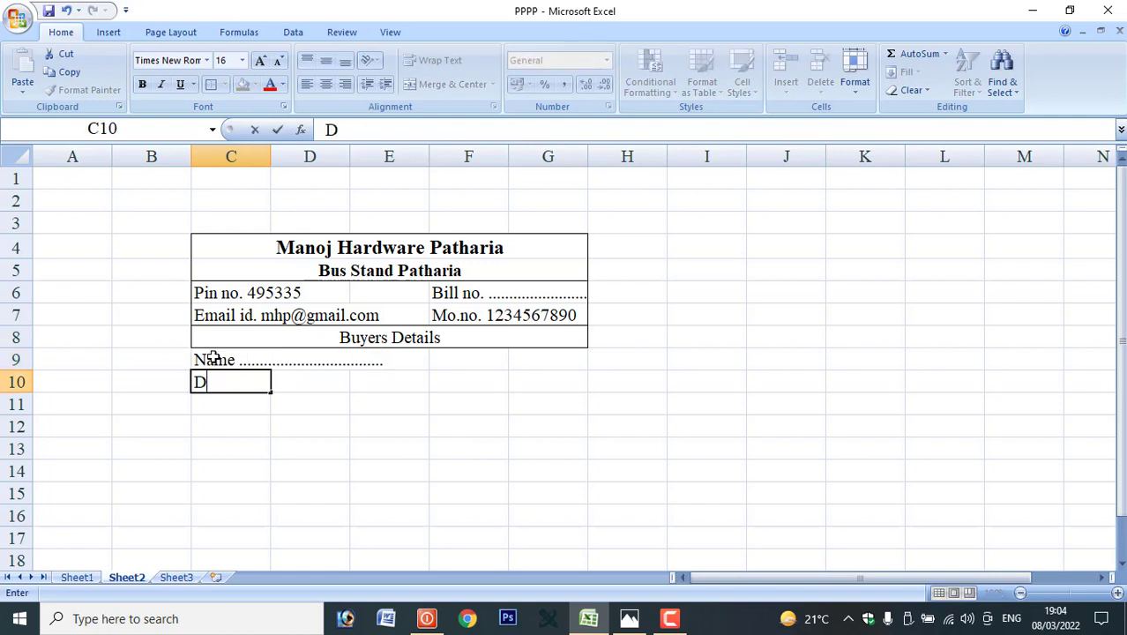
key(BackSpace)
text(Add. .)
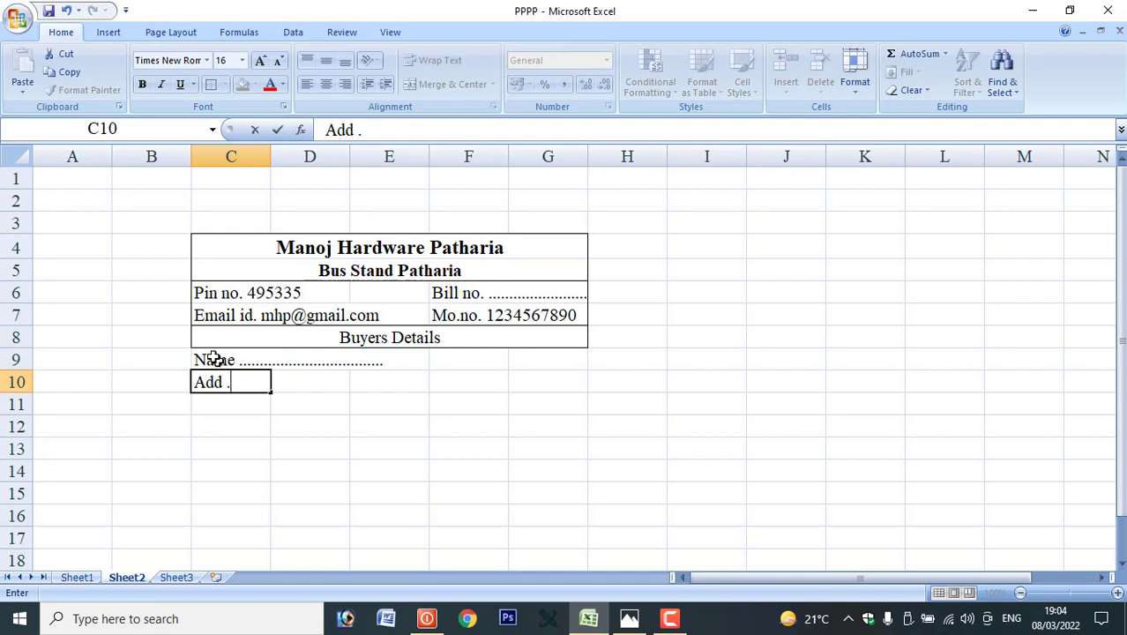
text(.....................................)
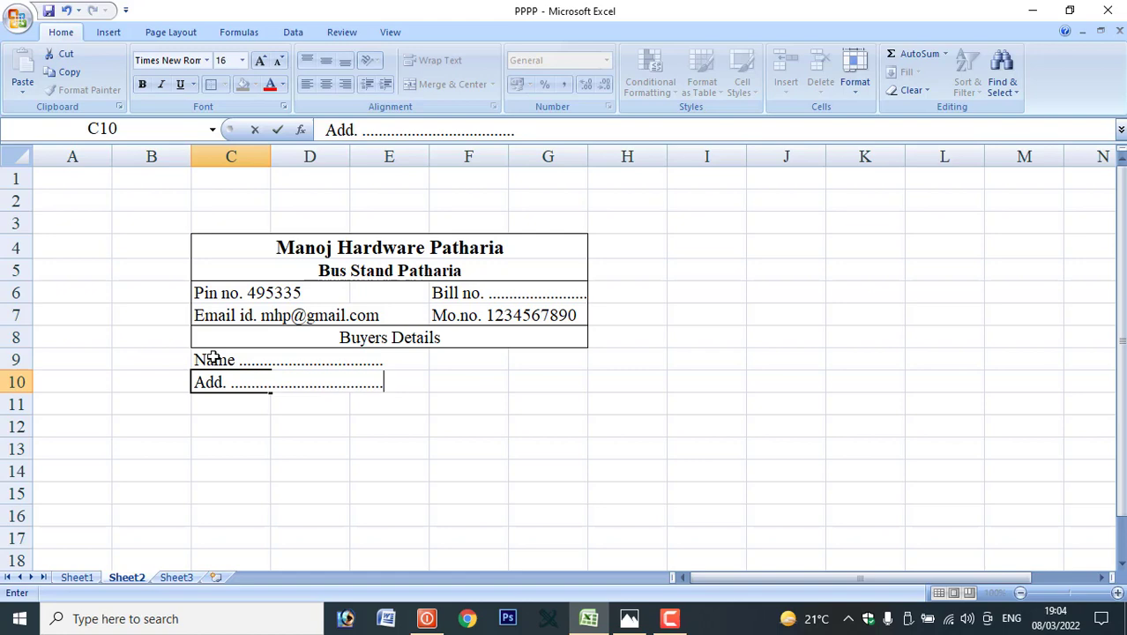
key(Return)
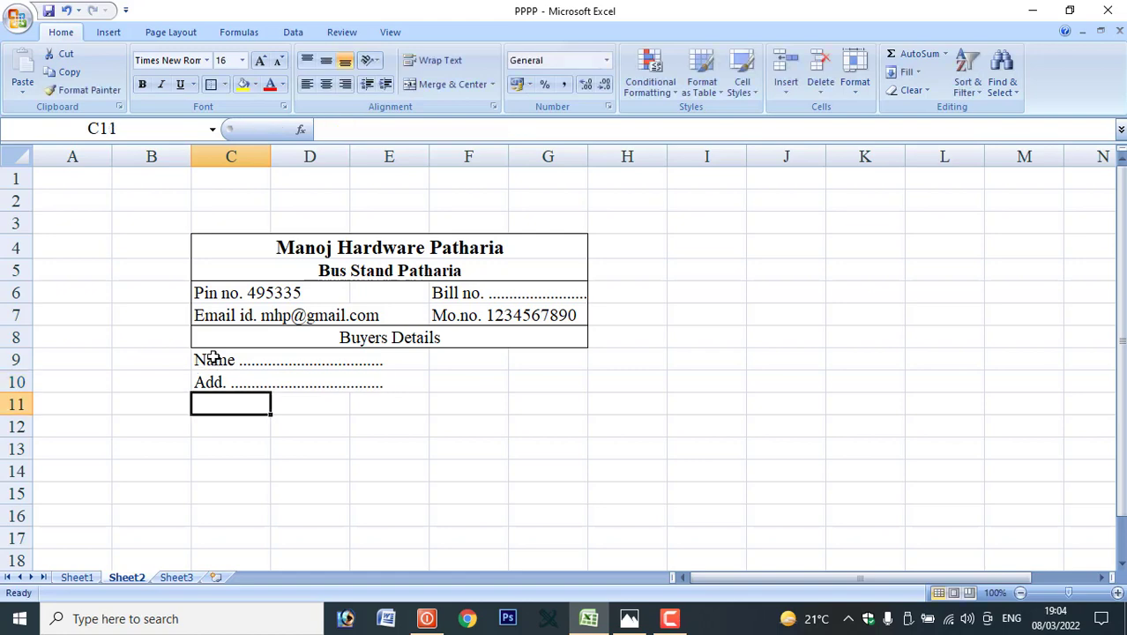
click(628, 618)
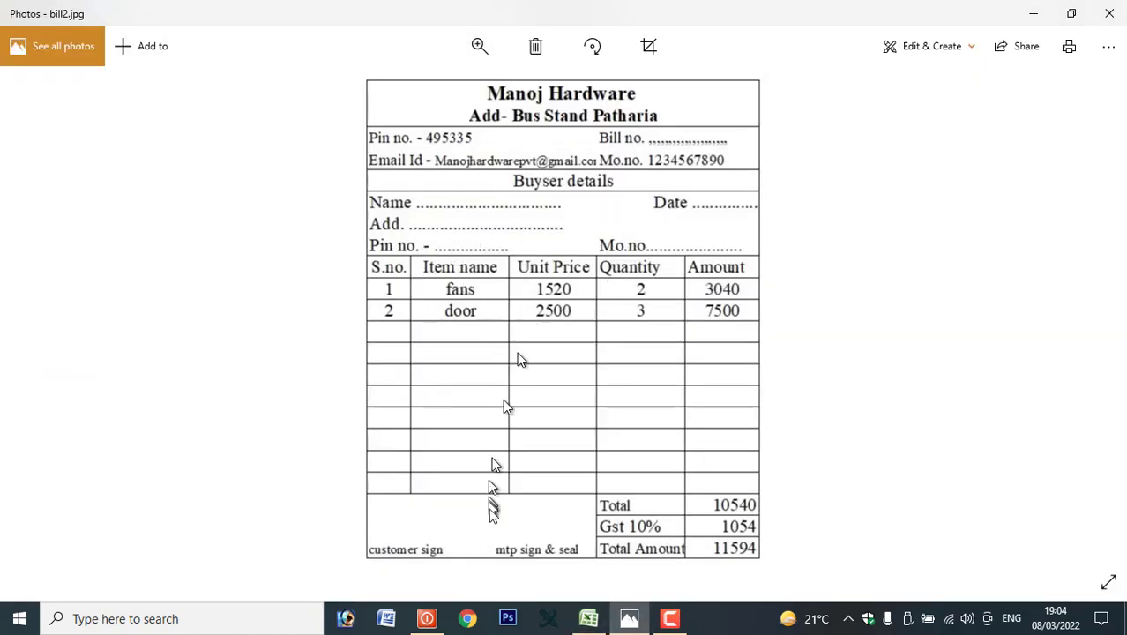
click(588, 618)
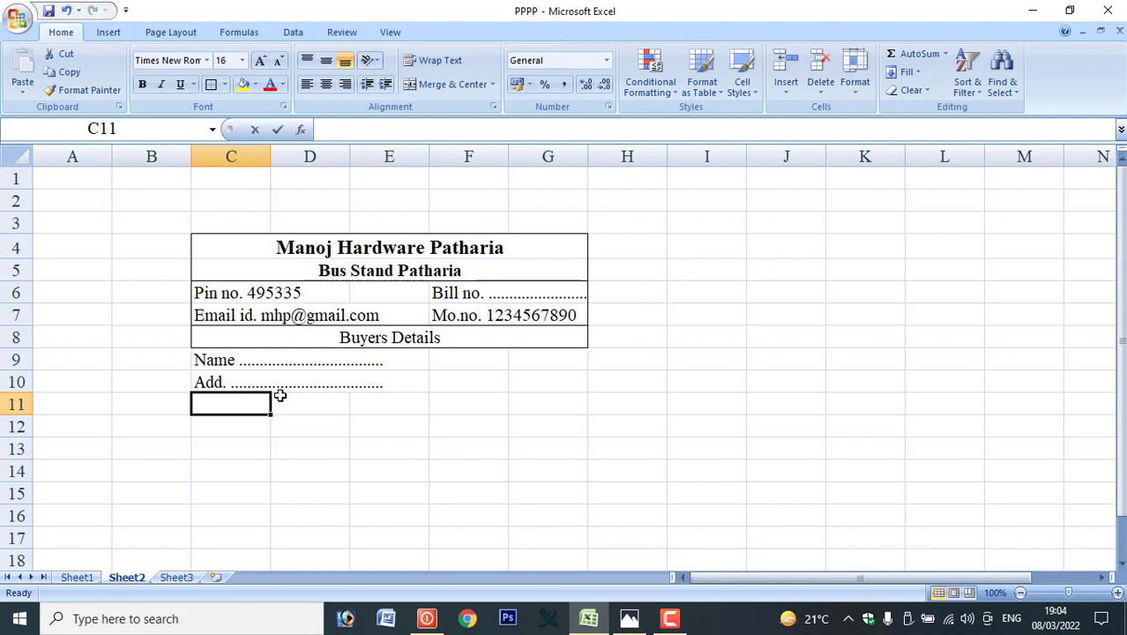
Add a dotted buyer pin no. line and a 'Date ....' line in the buyer block.
text(p)
click(243, 407)
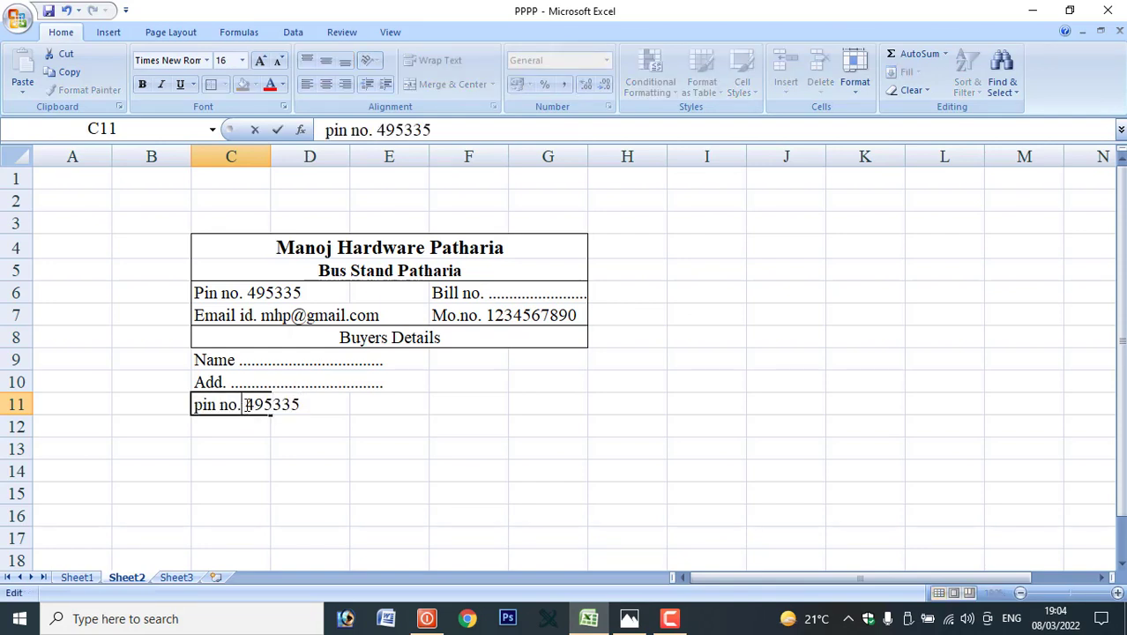
drag(244, 404, 312, 404)
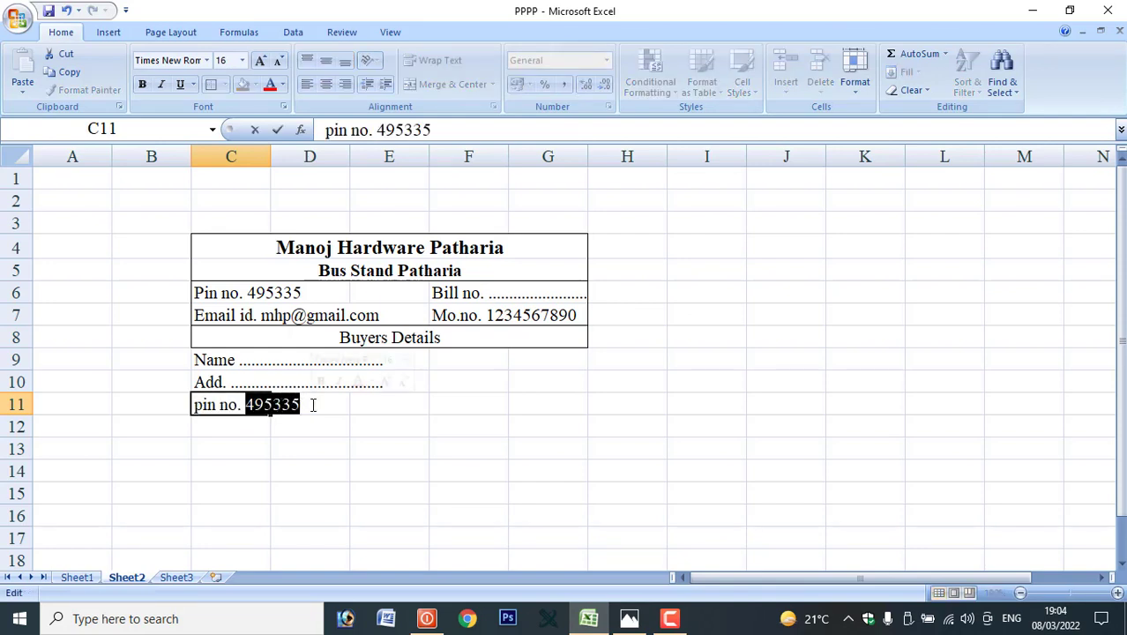
text(....................)
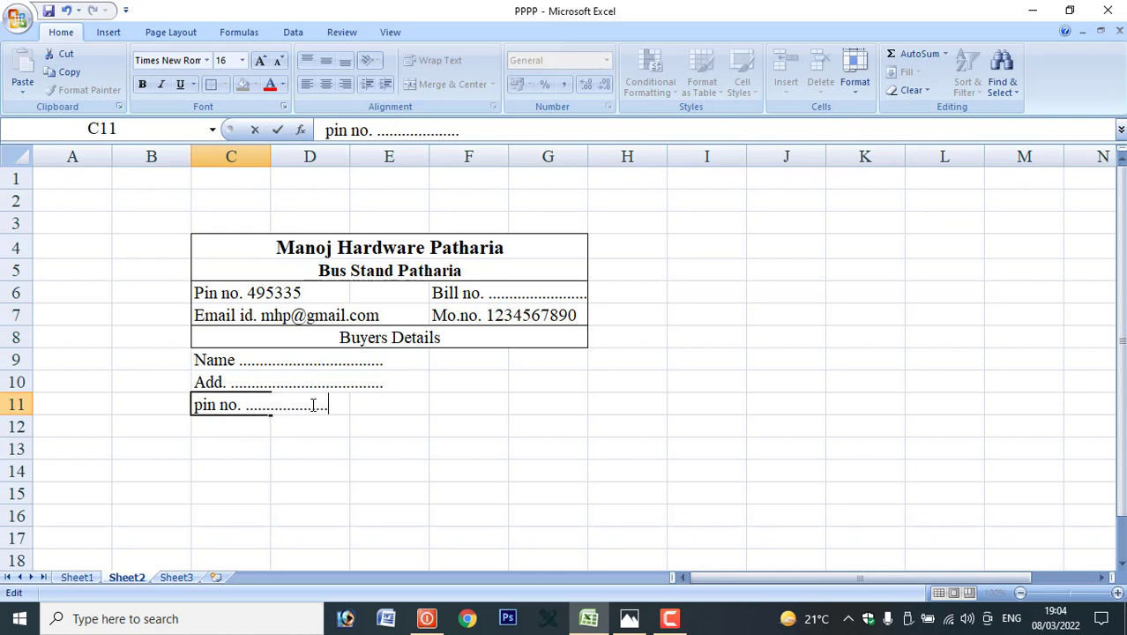
text(.................)
click(483, 355)
text(D)
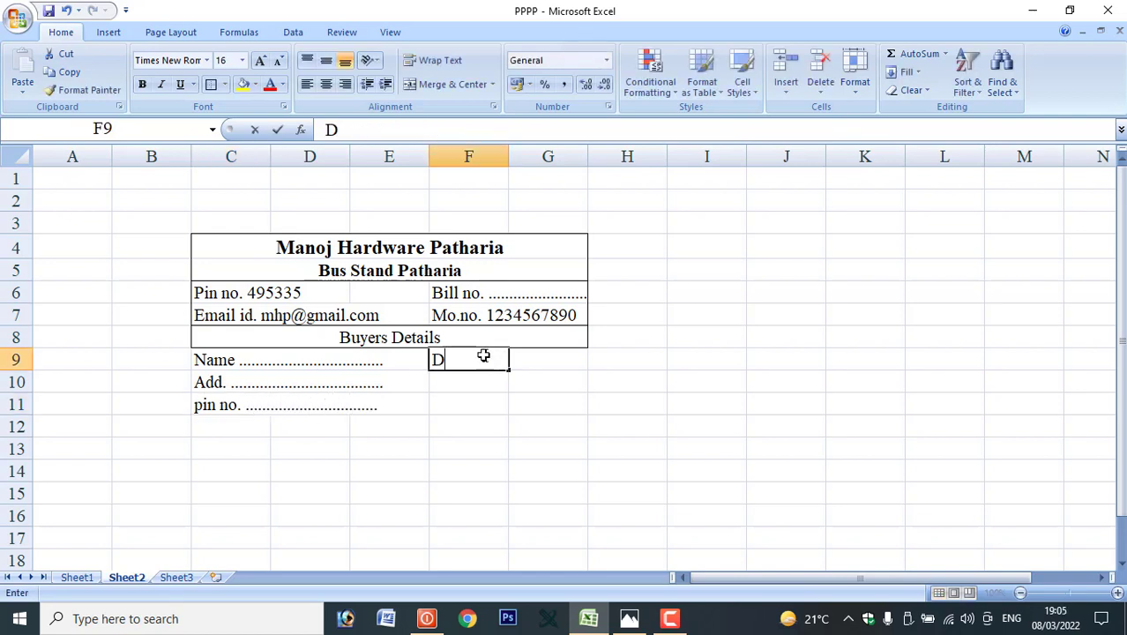
text(ate )
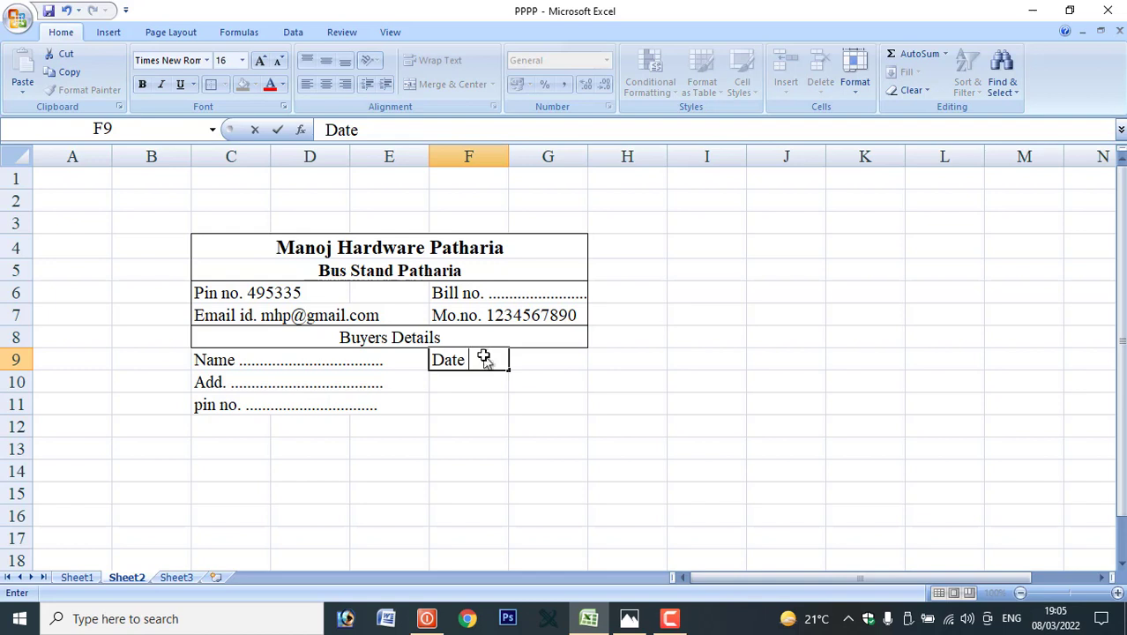
text(....................)
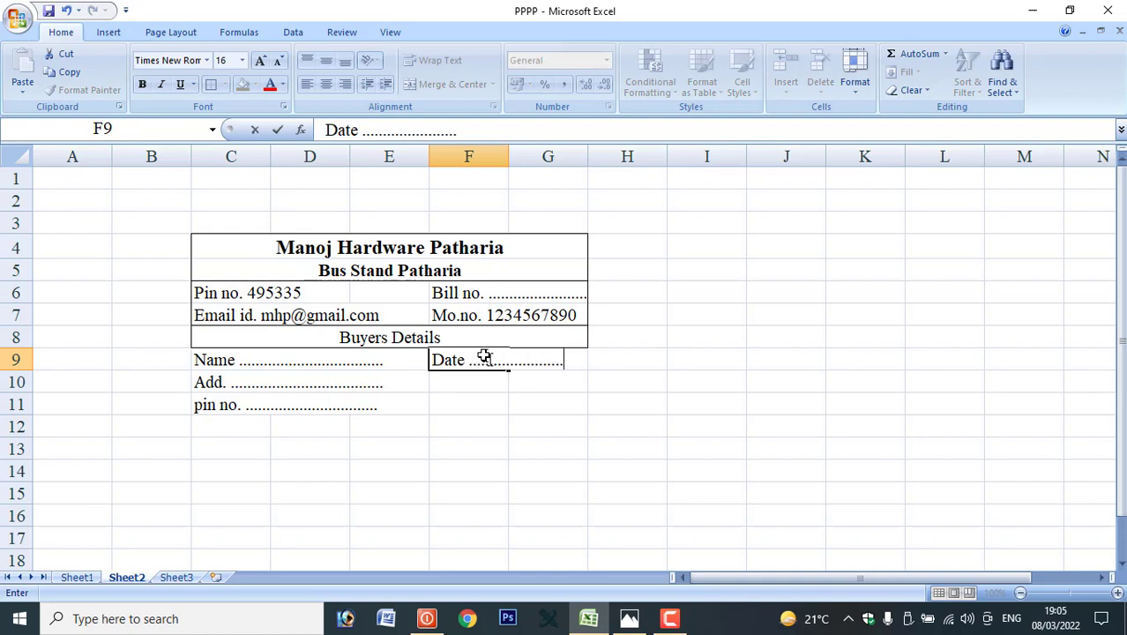
click(468, 408)
Add 'Mobile ....' in F11 and outline the buyer details block C9:G11.
text(m)
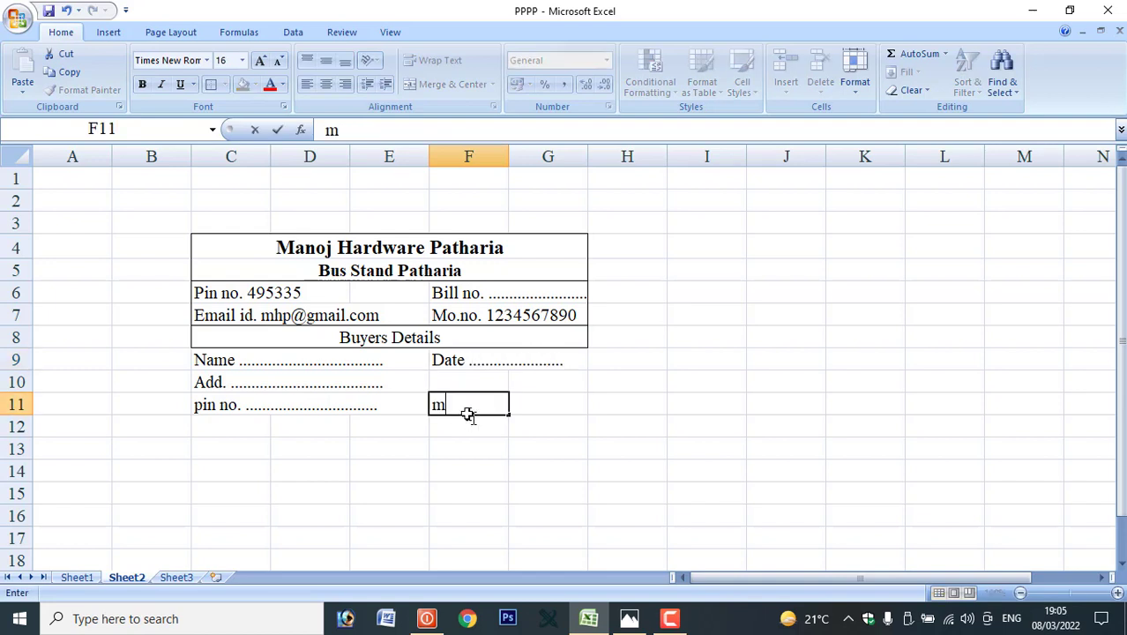
key(BackSpace)
text(Mobile)
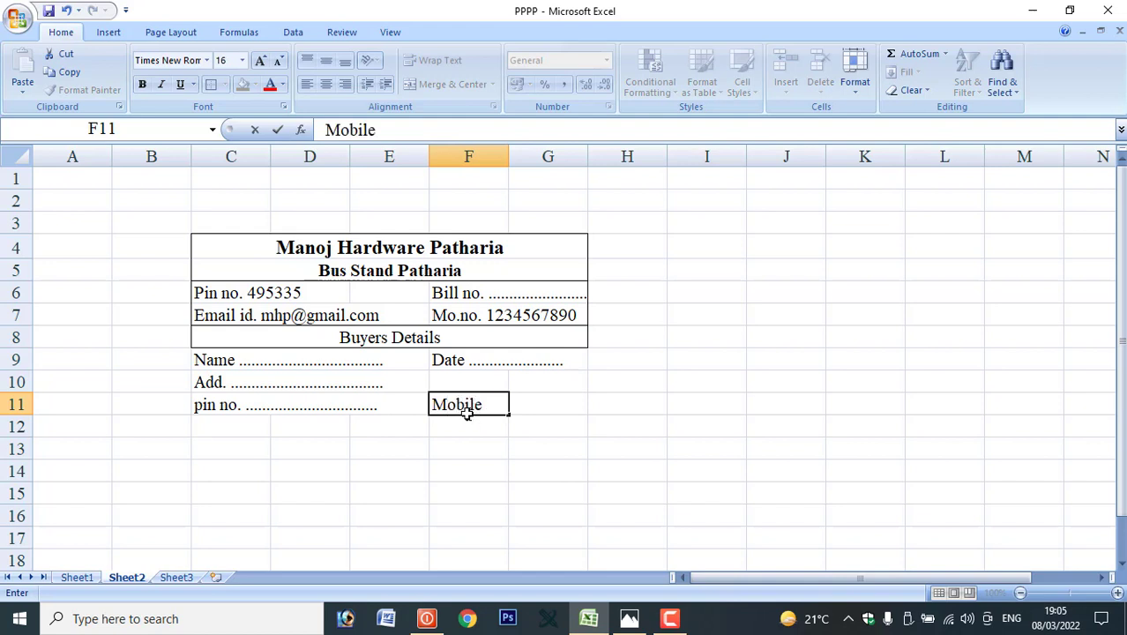
text( ......................)
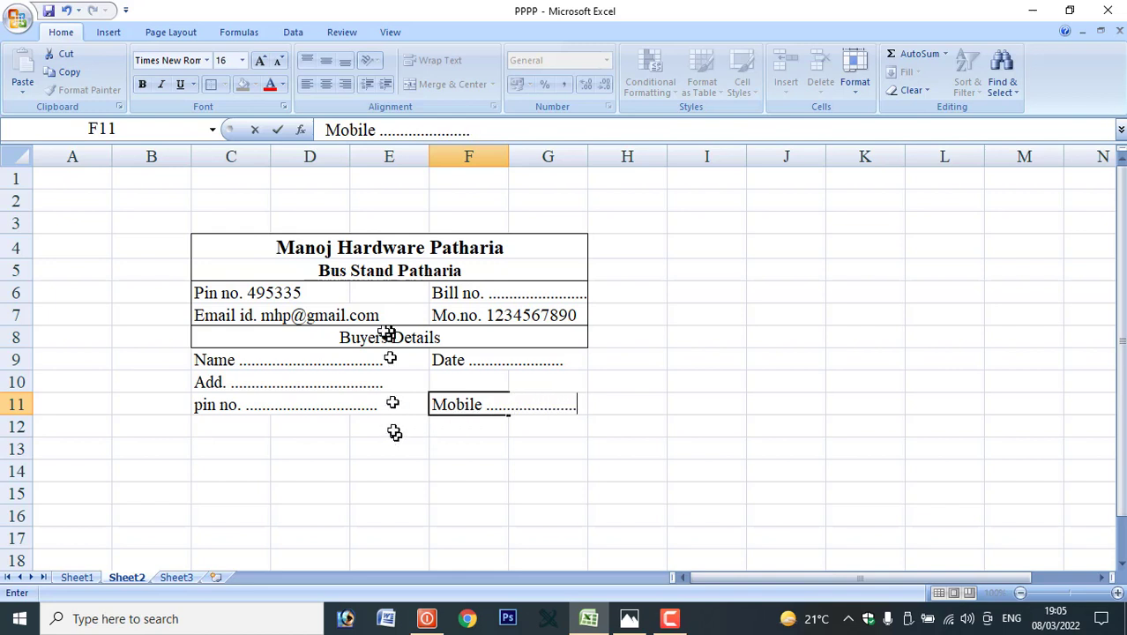
click(201, 361)
drag(201, 362, 536, 403)
click(212, 84)
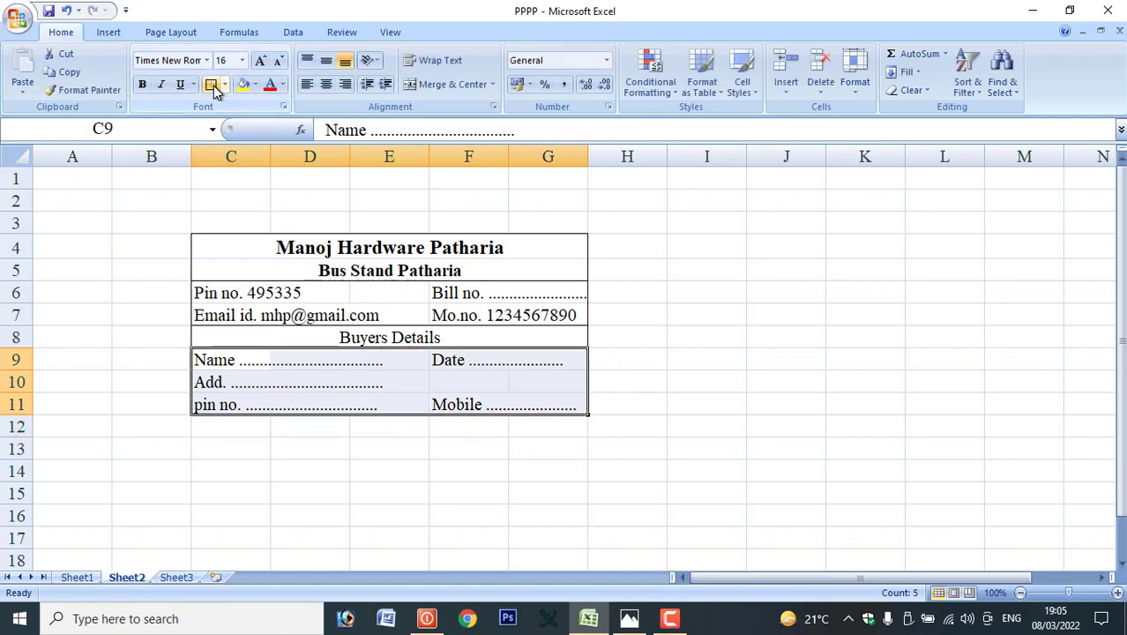
click(388, 490)
click(628, 618)
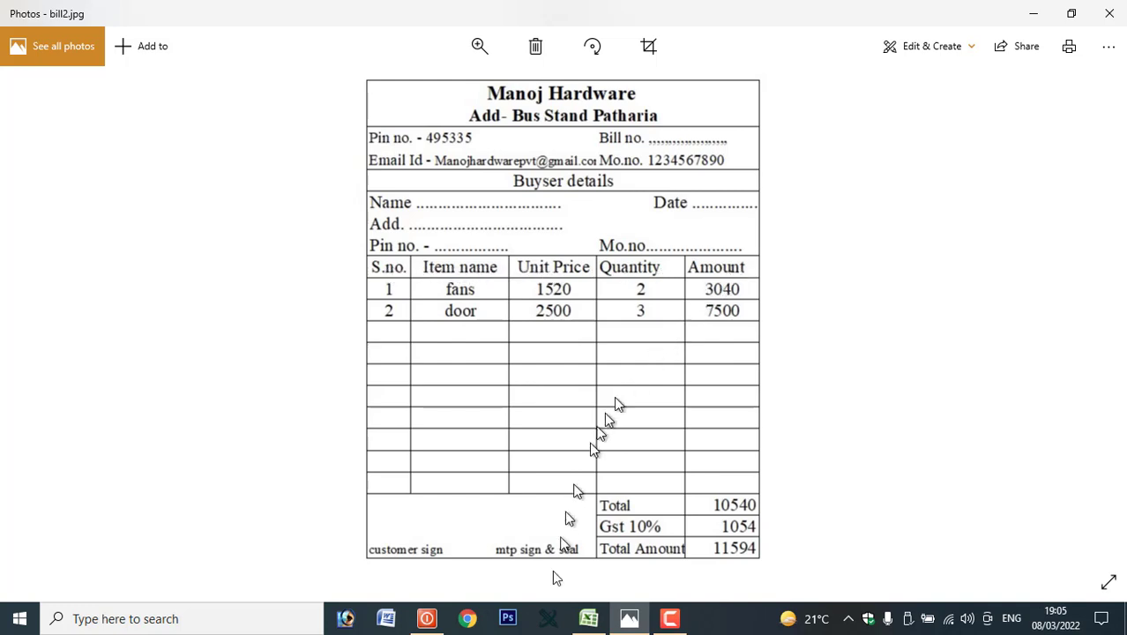
Look over the sample bill's item table and totals, then return to Excel.
click(588, 621)
Enter the headings S.no., item name and Unit Price in C12:E12.
click(229, 428)
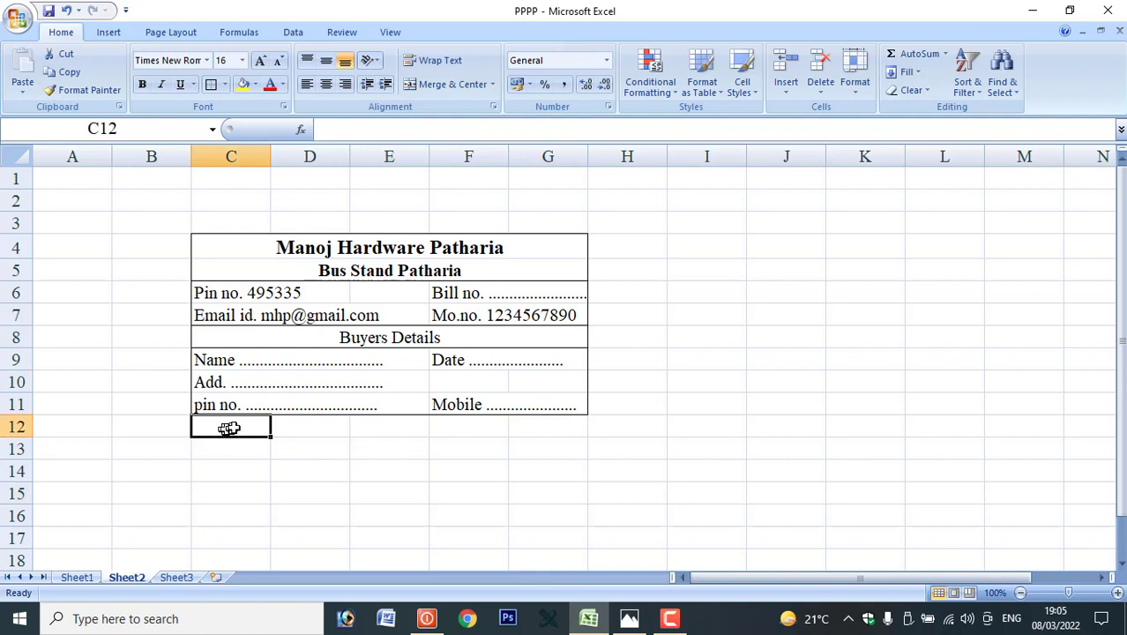
text(s.)
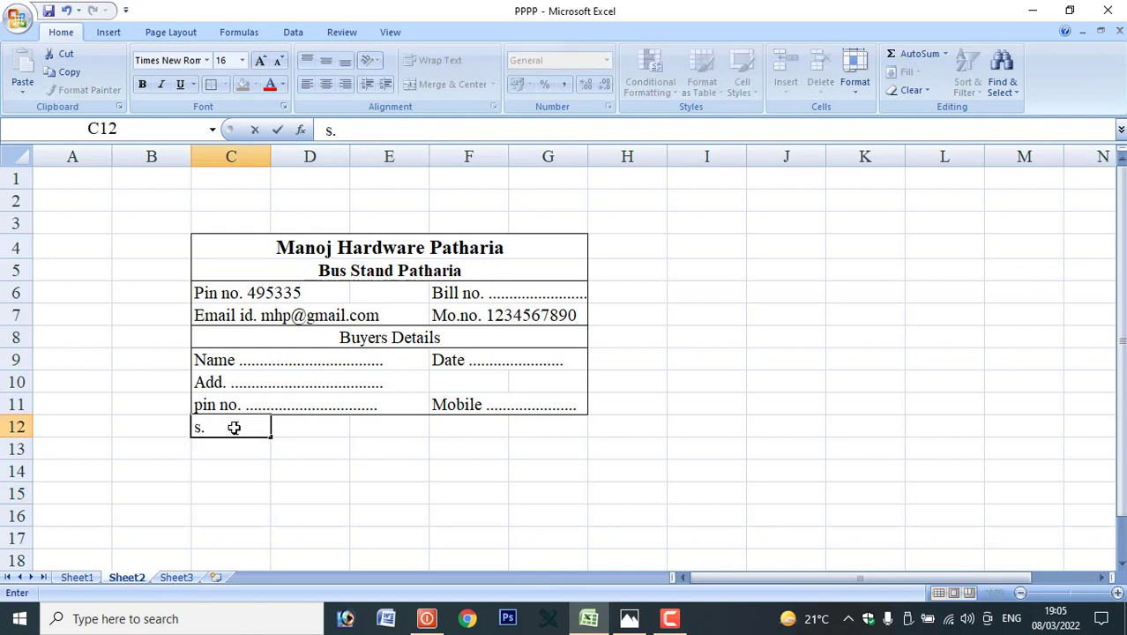
text(S.N)
key(BackSpace)
text(no.)
key(Tab)
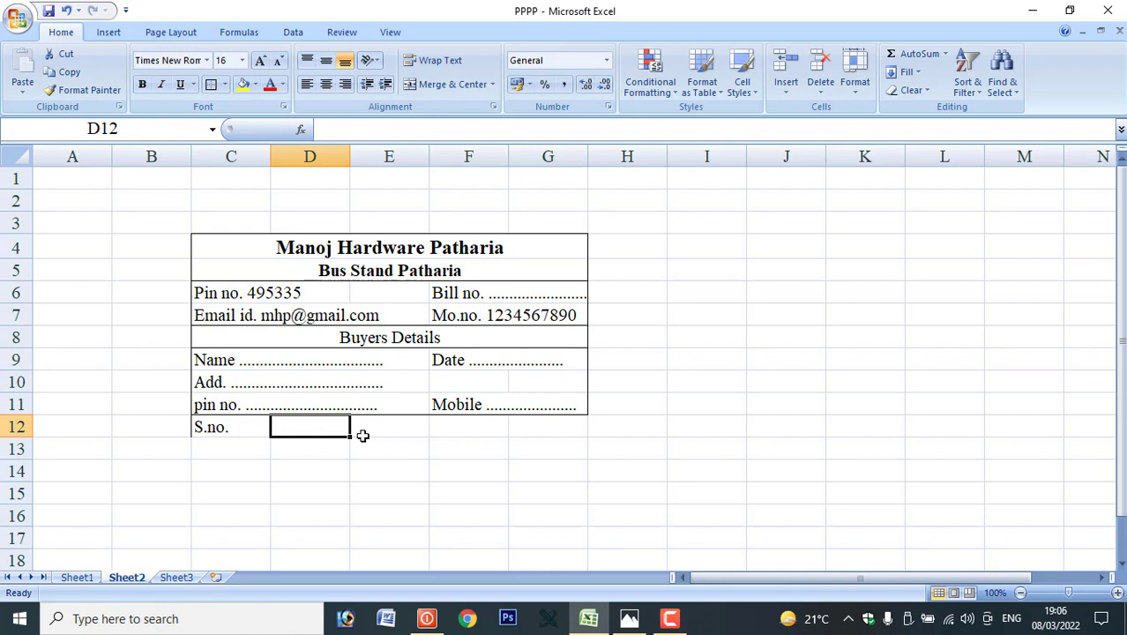
text(item )
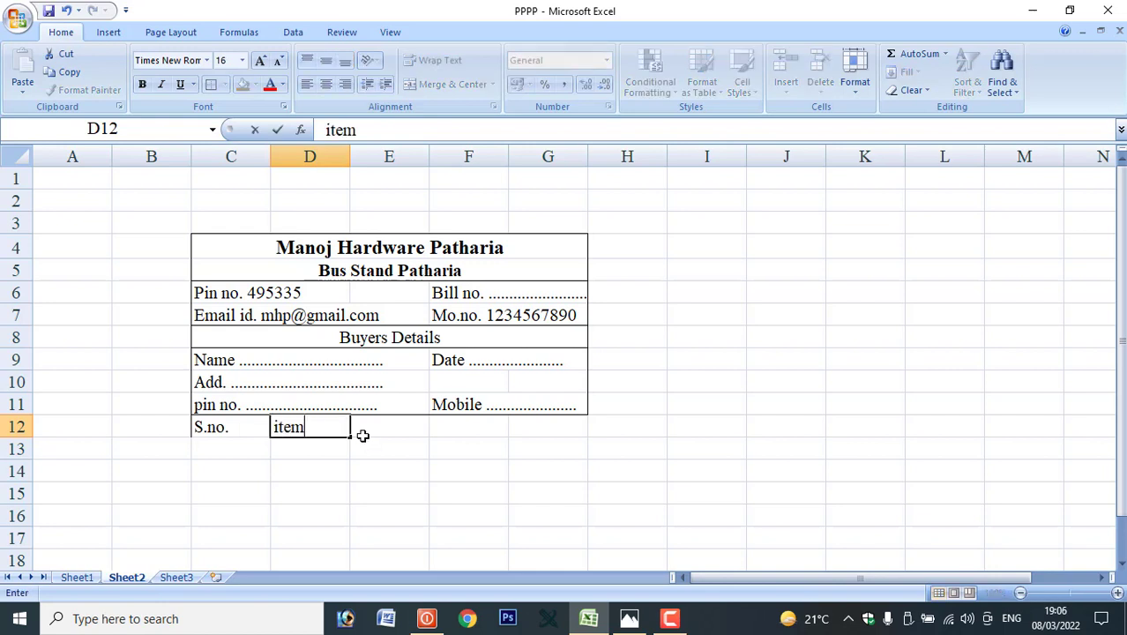
text(name)
key(Tab)
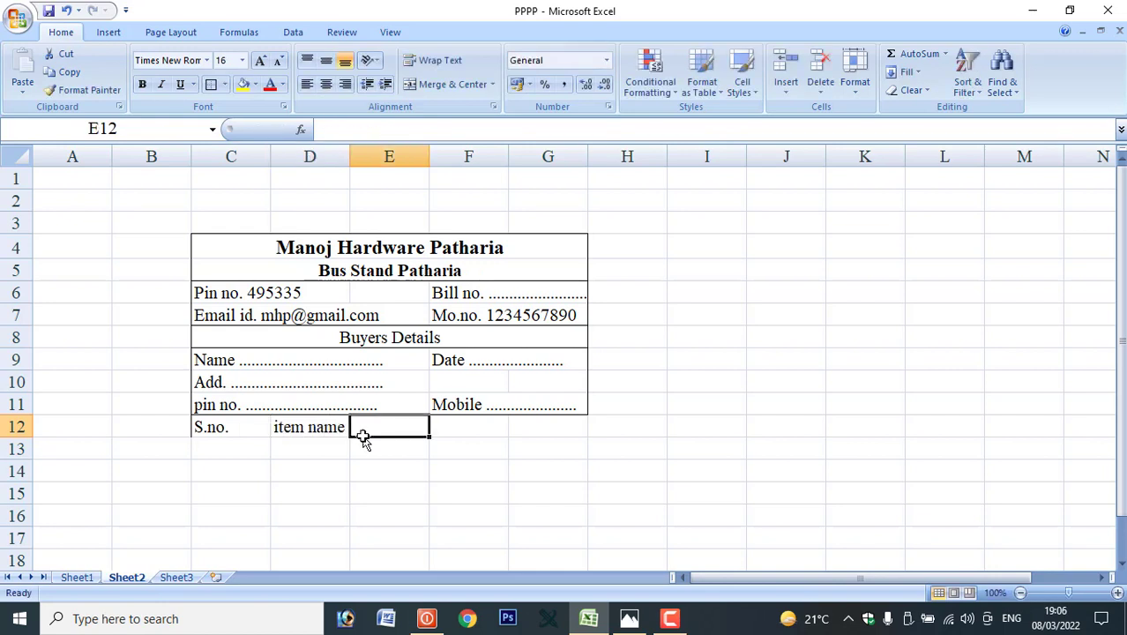
text(Un)
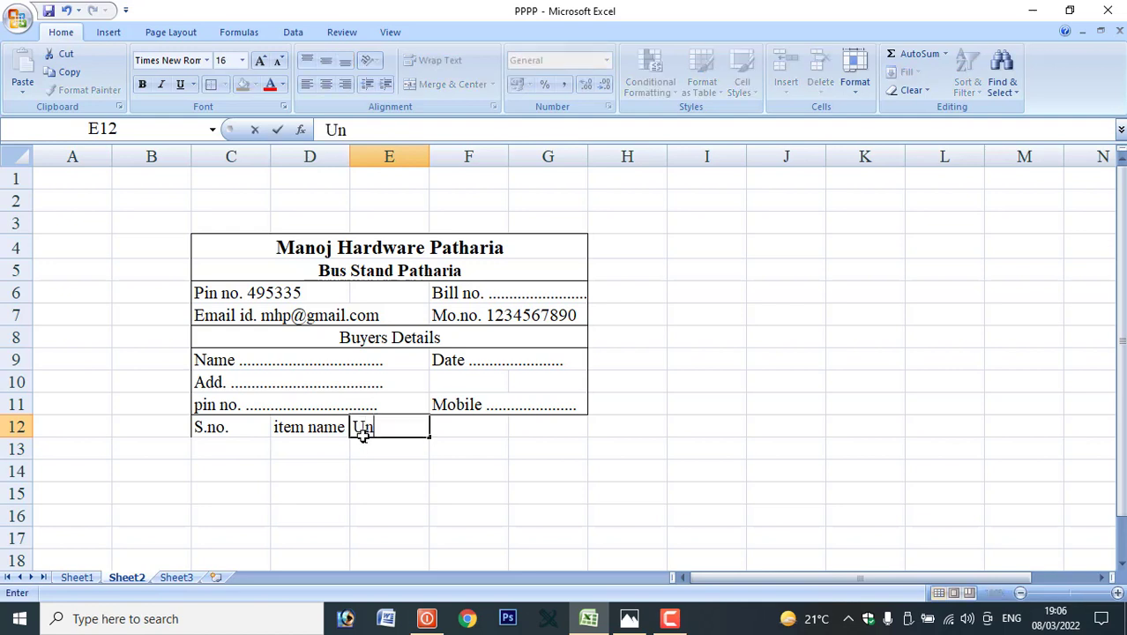
text(it Price)
key(Tab)
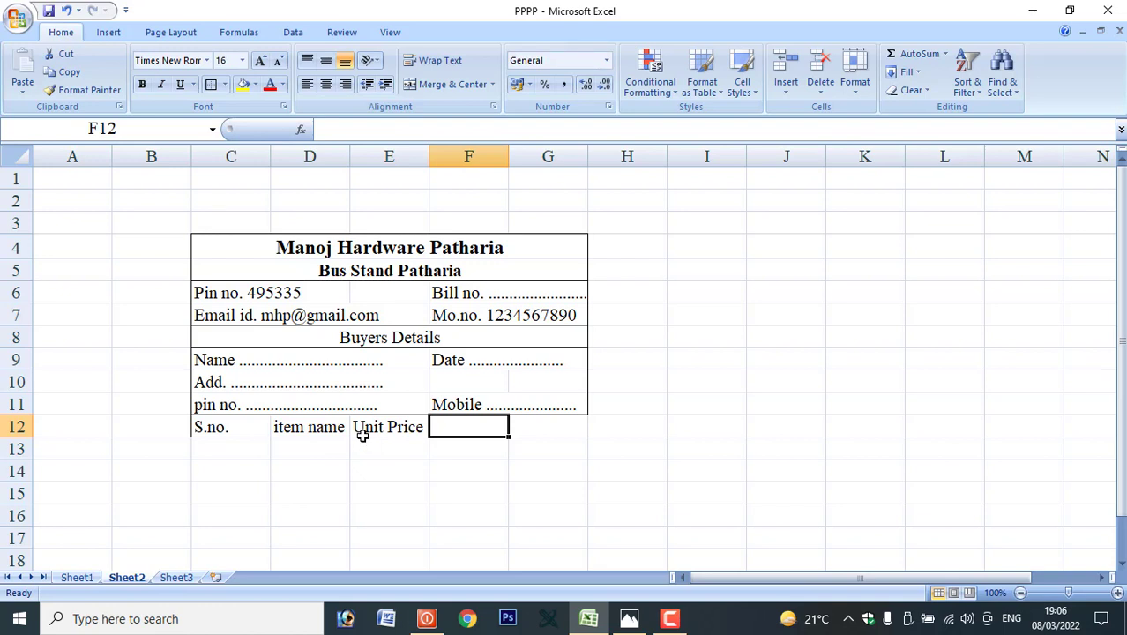
Complete the heading row with Quantity in F12 and Amount in G12.
text(q)
key(BackSpace)
text(Quantity)
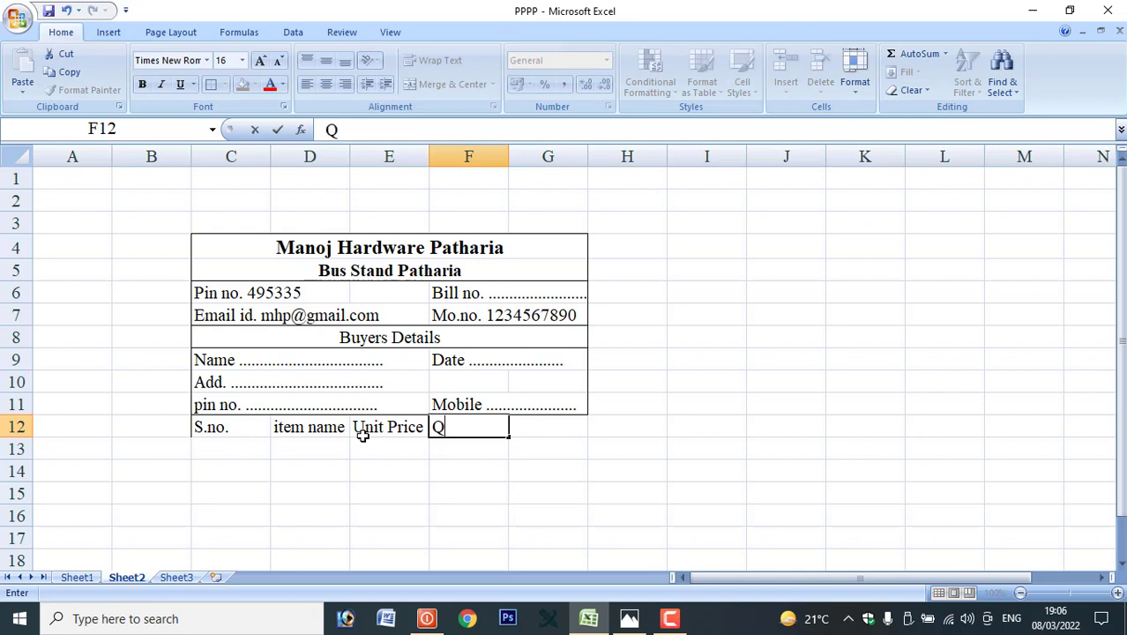
key(Tab)
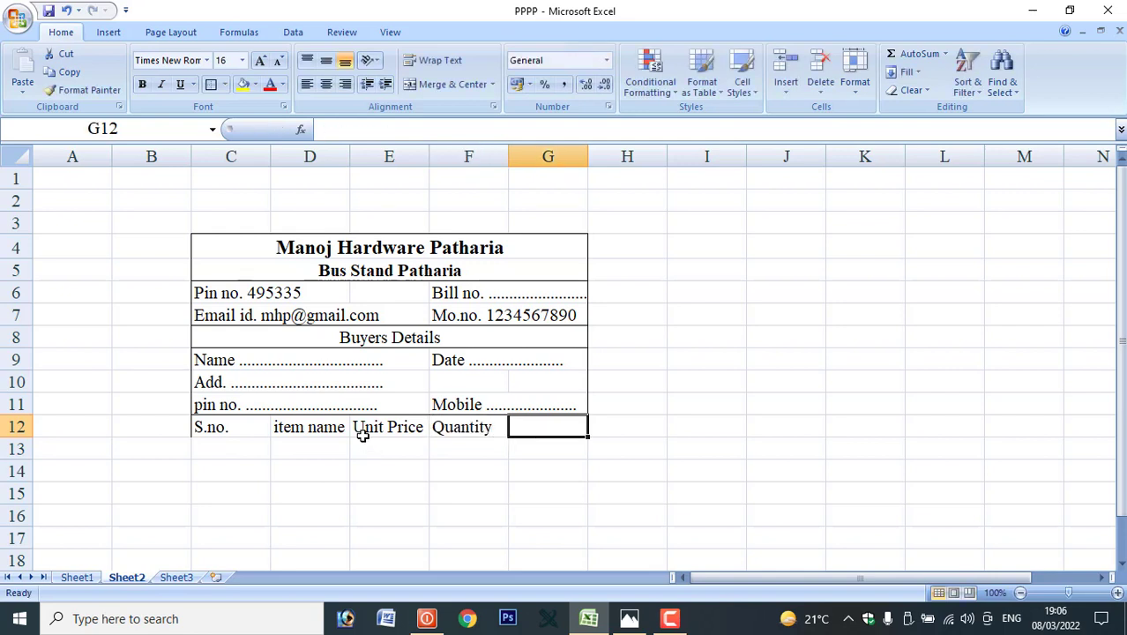
text(Amount)
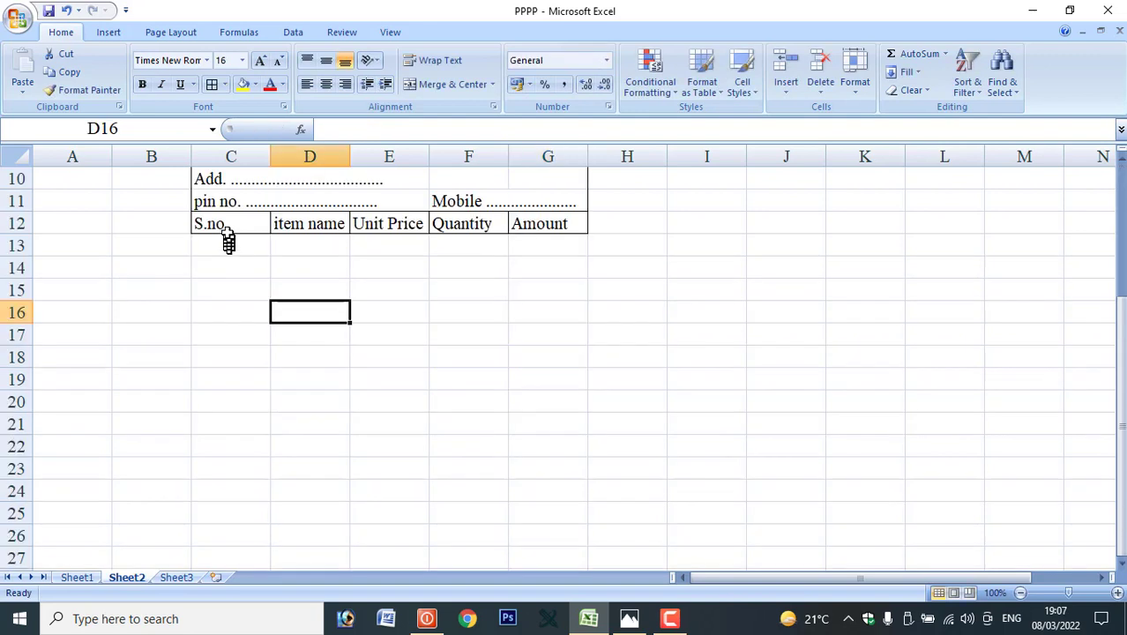
Centre the C12:G12 headings and put all borders on the empty item grid C13:G27.
drag(230, 226, 515, 226)
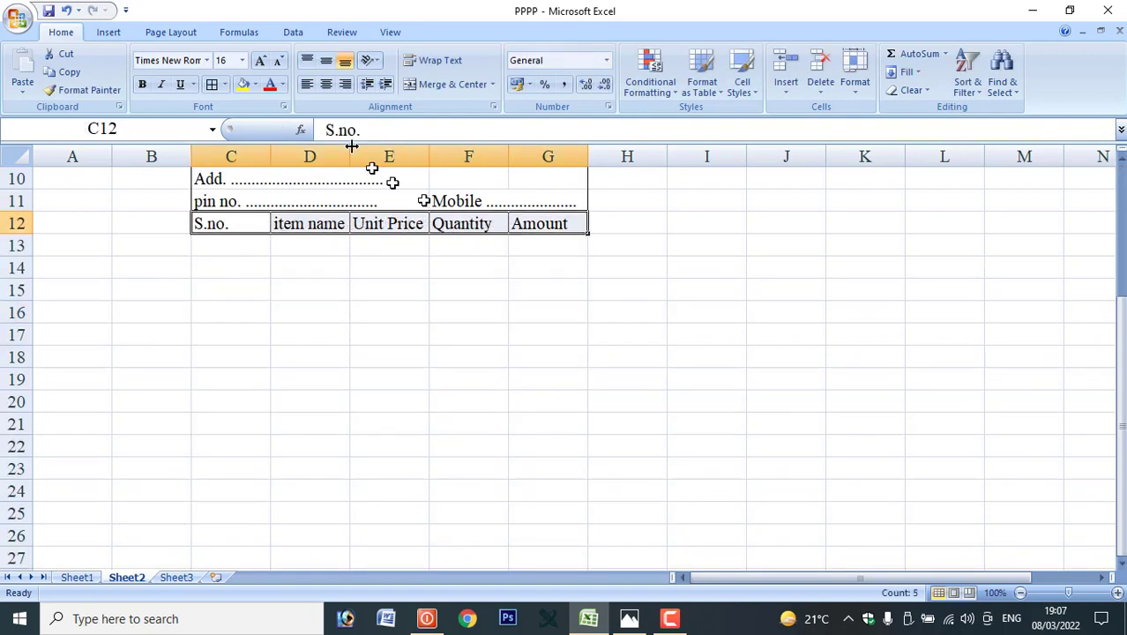
click(325, 85)
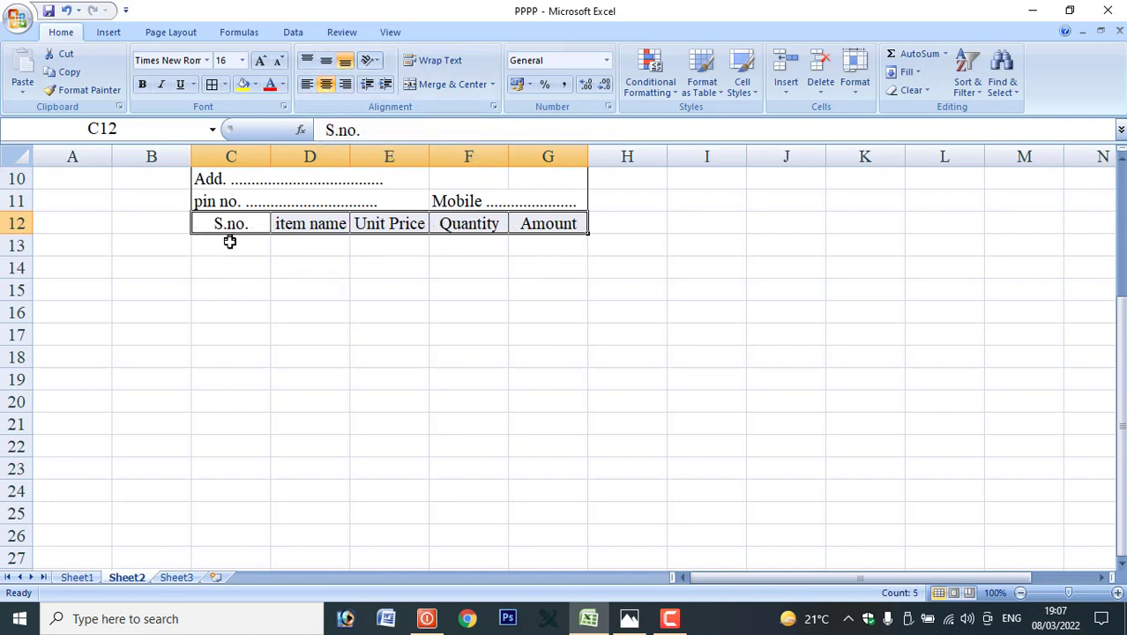
drag(233, 239, 543, 555)
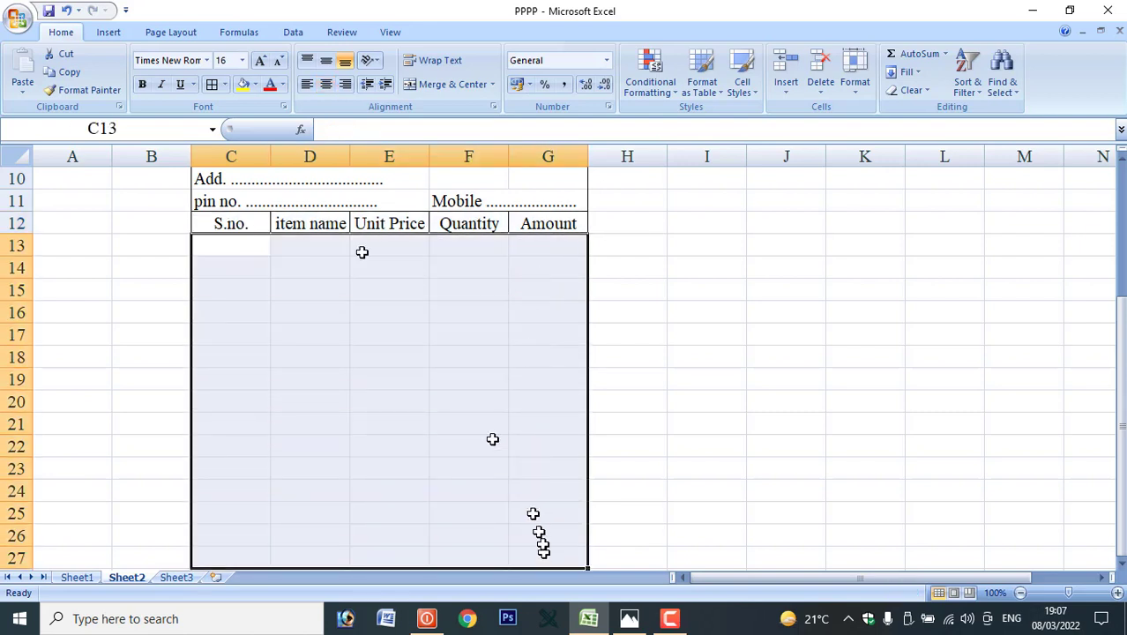
click(213, 83)
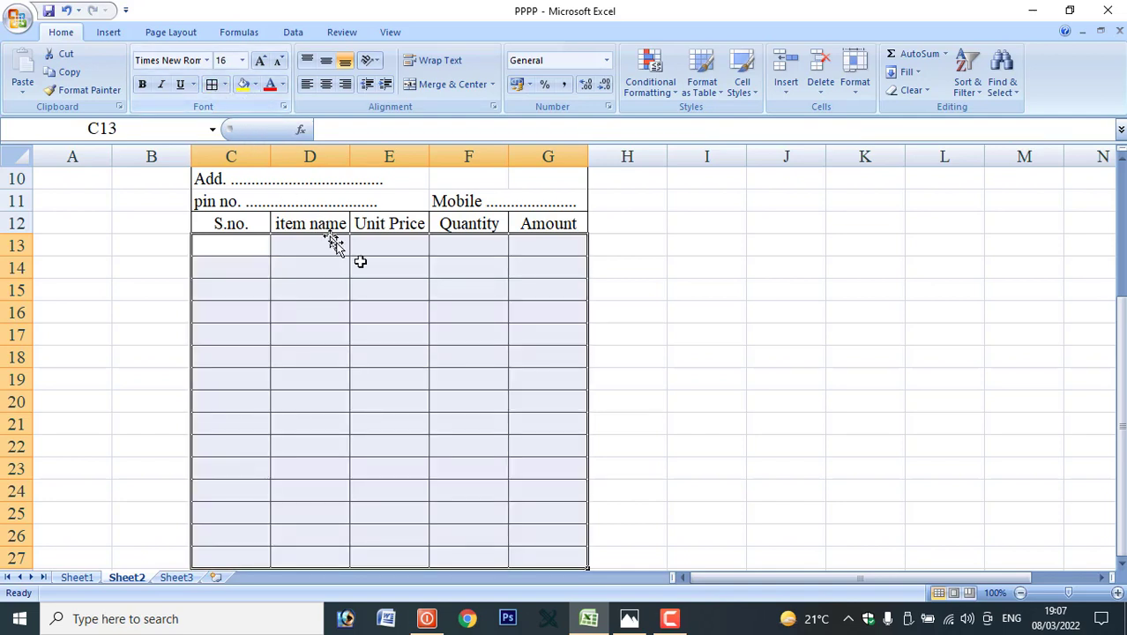
scroll(446, 514, down, 1)
click(456, 512)
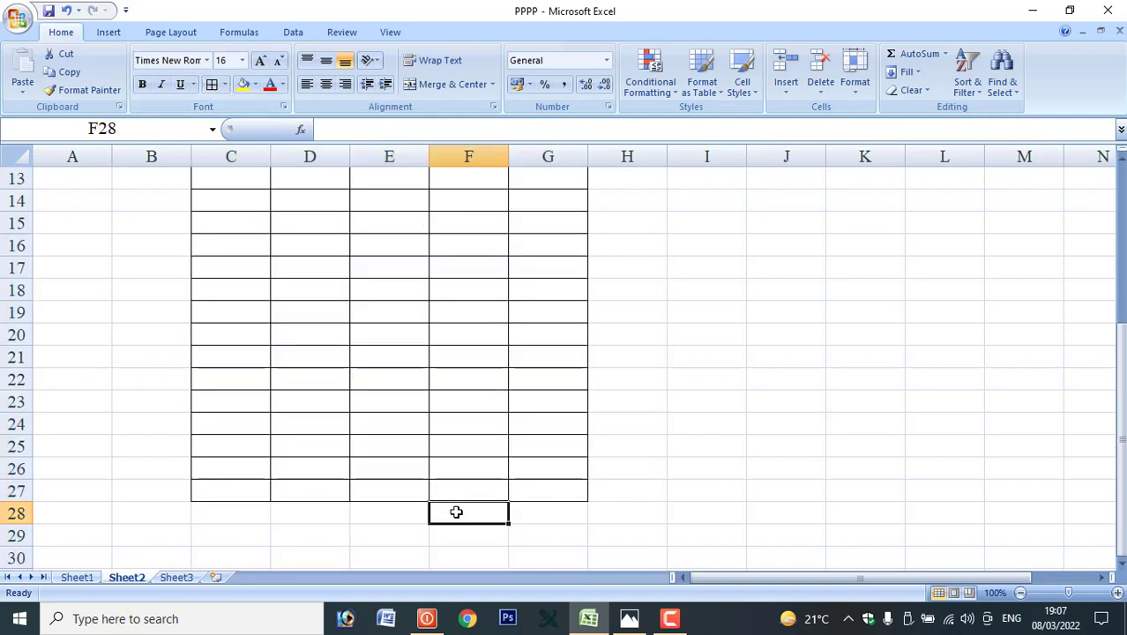
Enter the labels 'total', 'Gst 10%' and 'total amount' in F28:F30.
text(total)
key(Tab)
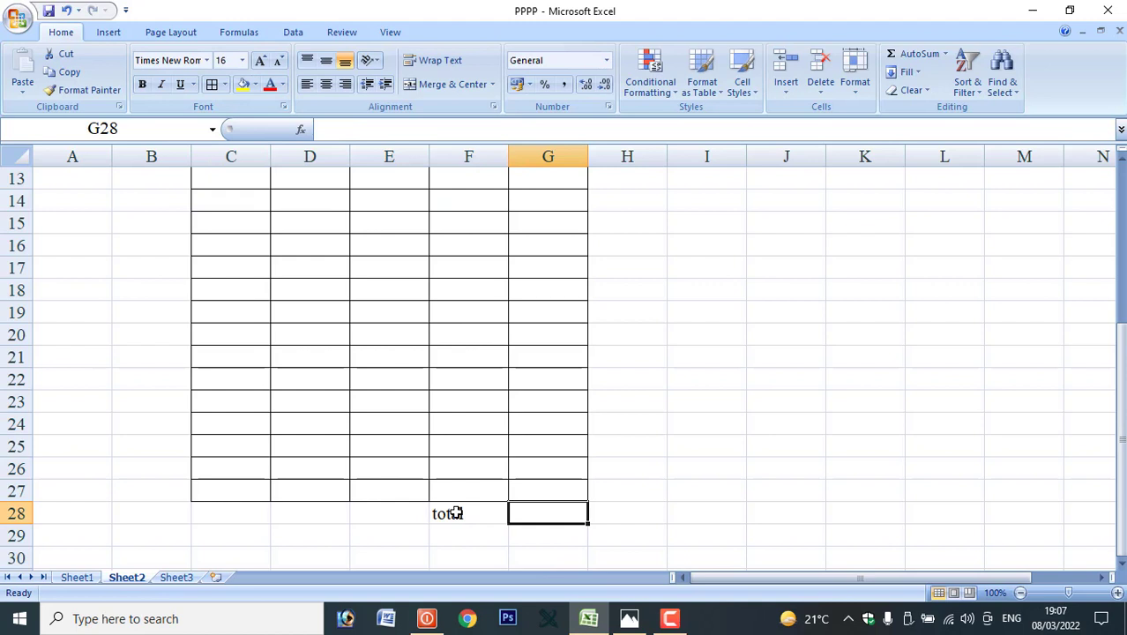
key(Return)
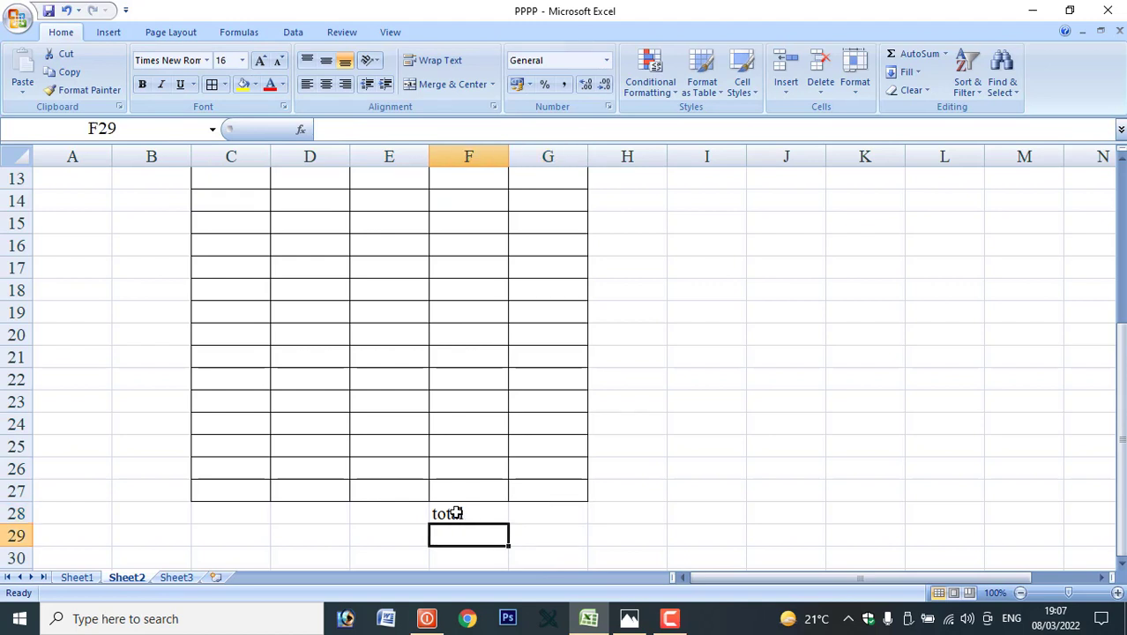
text(F)
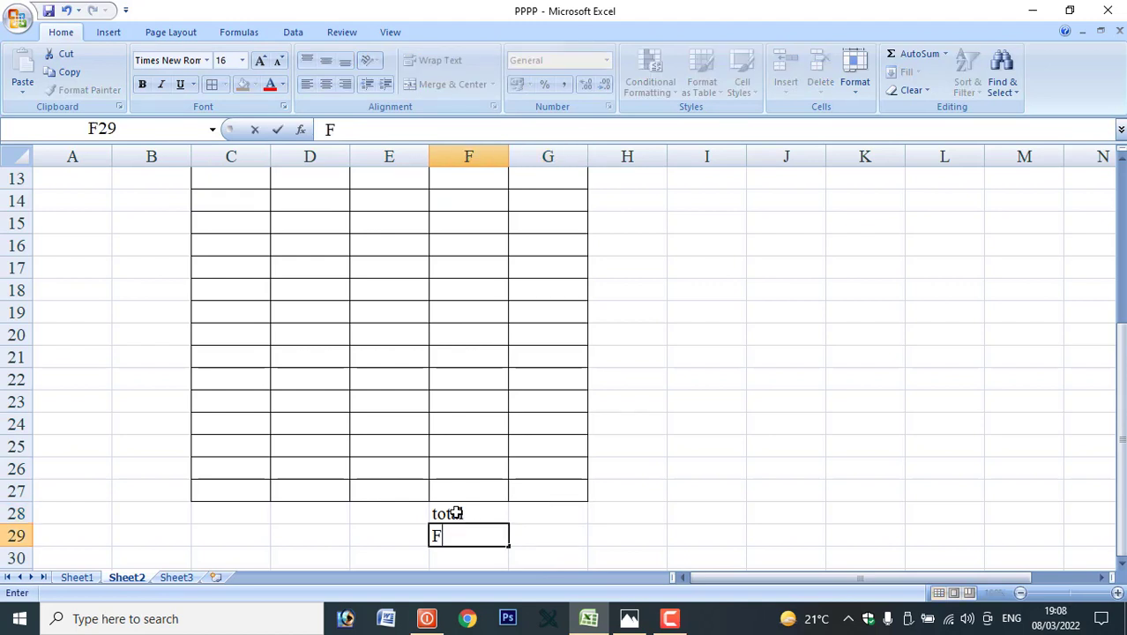
key(BackSpace)
text(Gst 10)
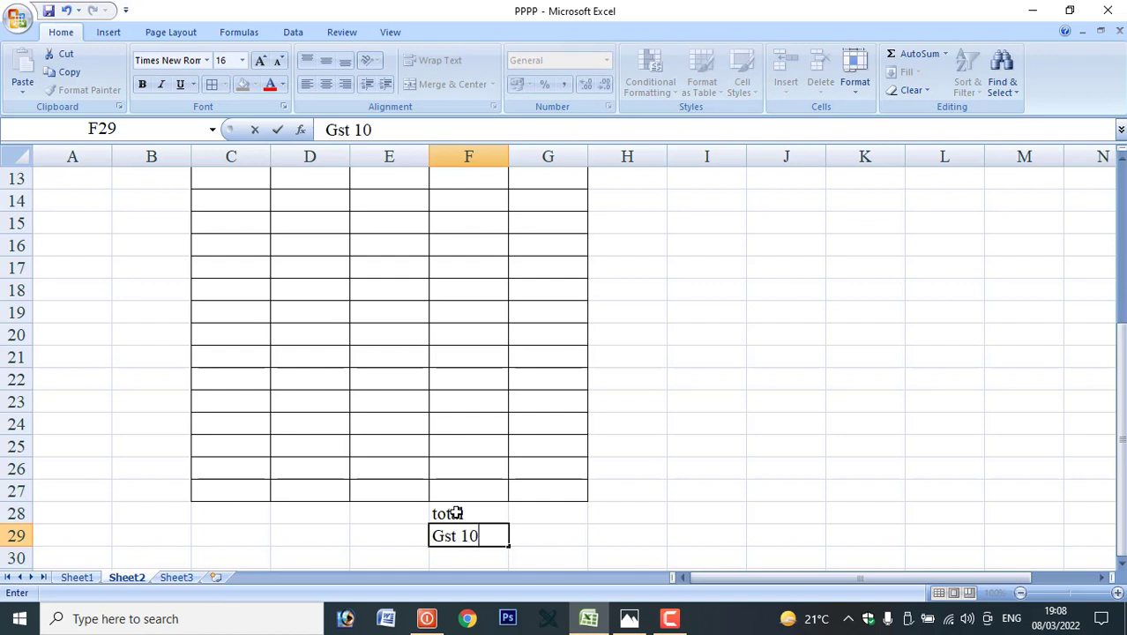
text(%)
key(Return)
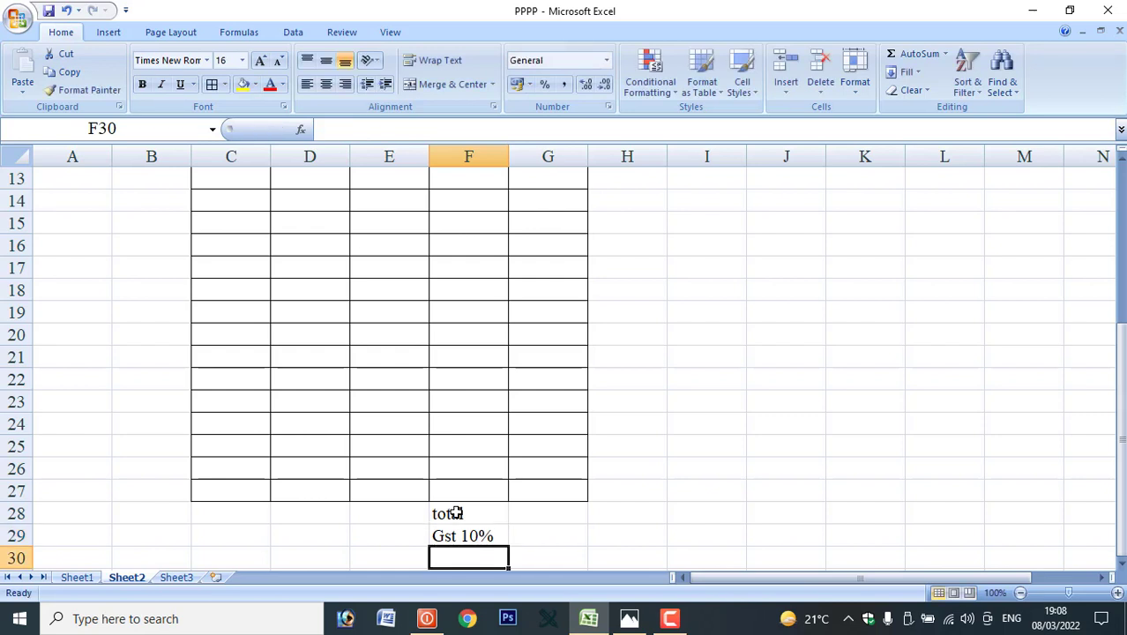
text(t)
key(Tab)
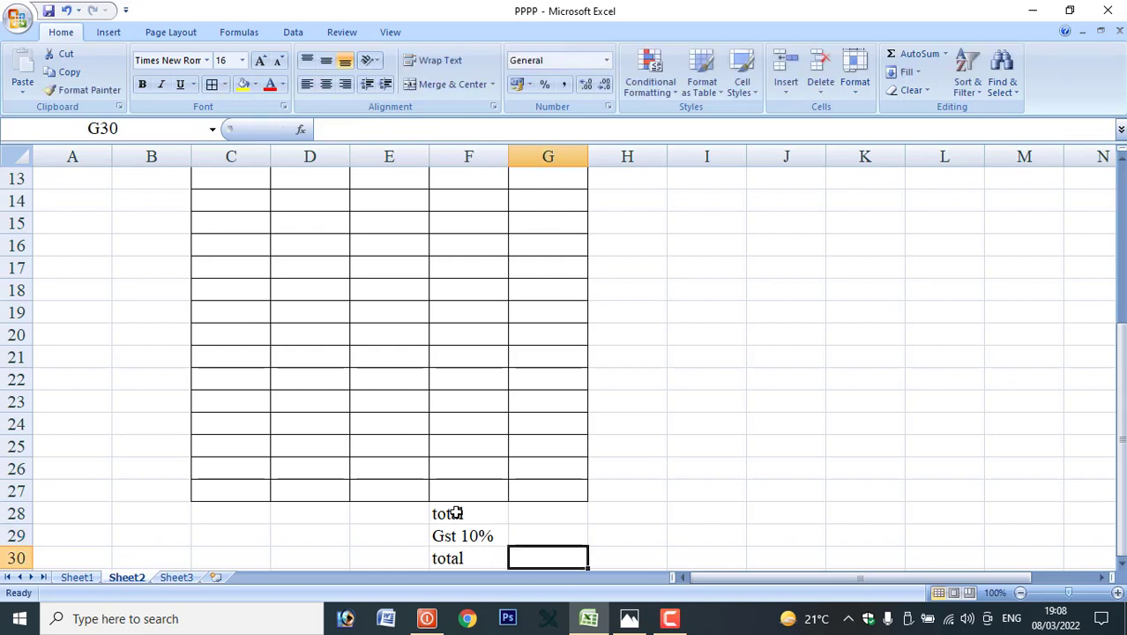
key(Left)
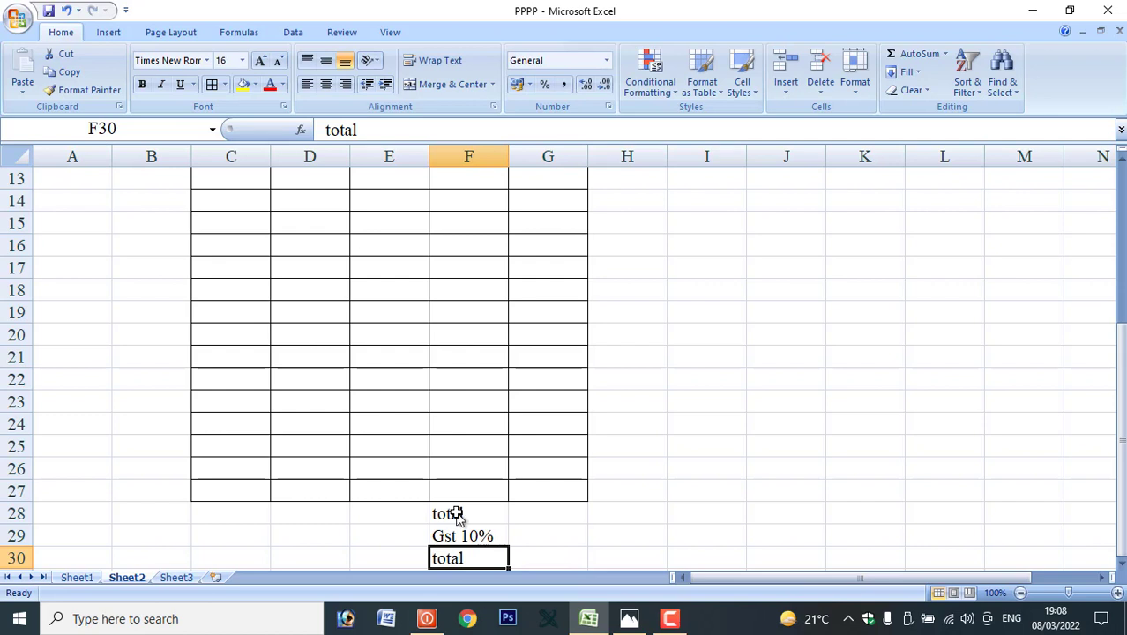
key(F2)
text(amount)
key(Tab)
Select the totals area C28:G30 and show the border styles.
scroll(456, 516, down, 2)
click(240, 375)
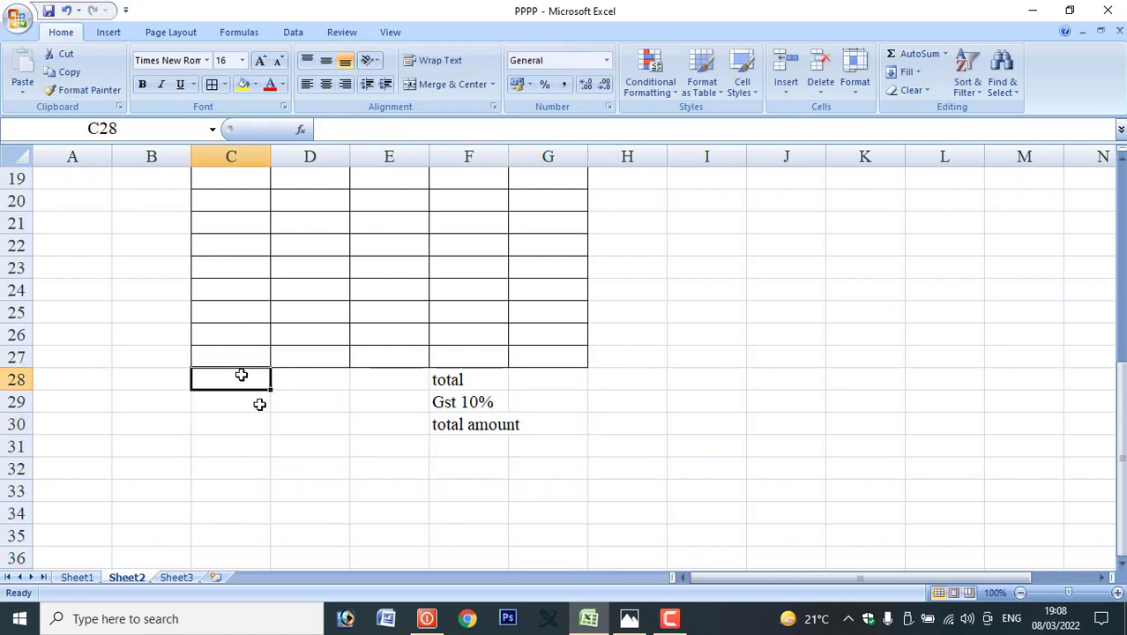
drag(241, 375, 528, 437)
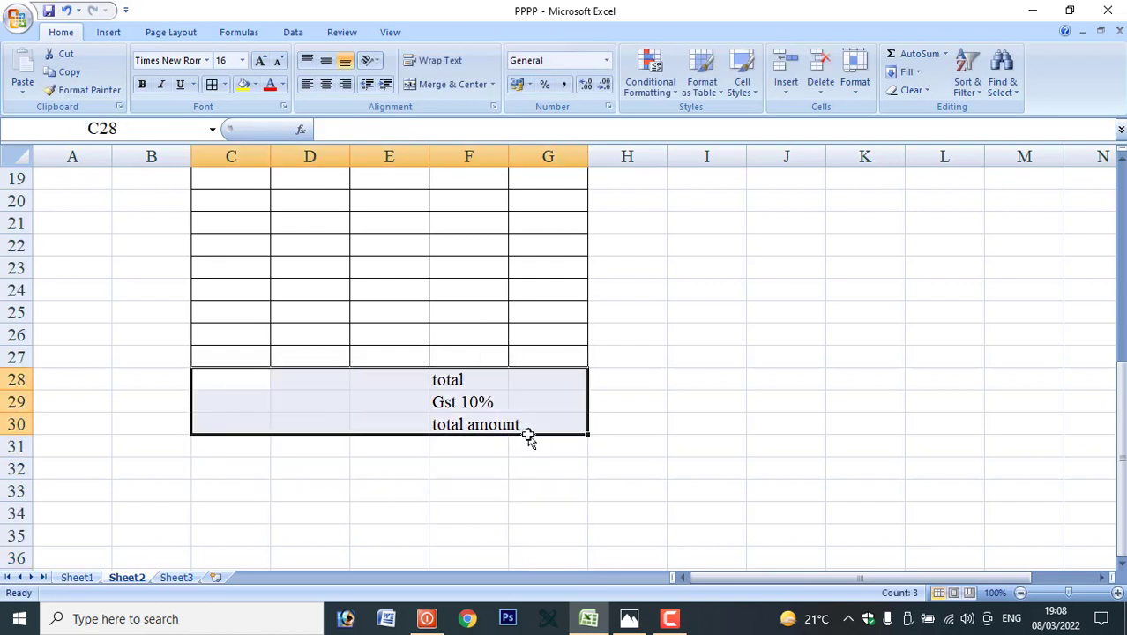
click(224, 85)
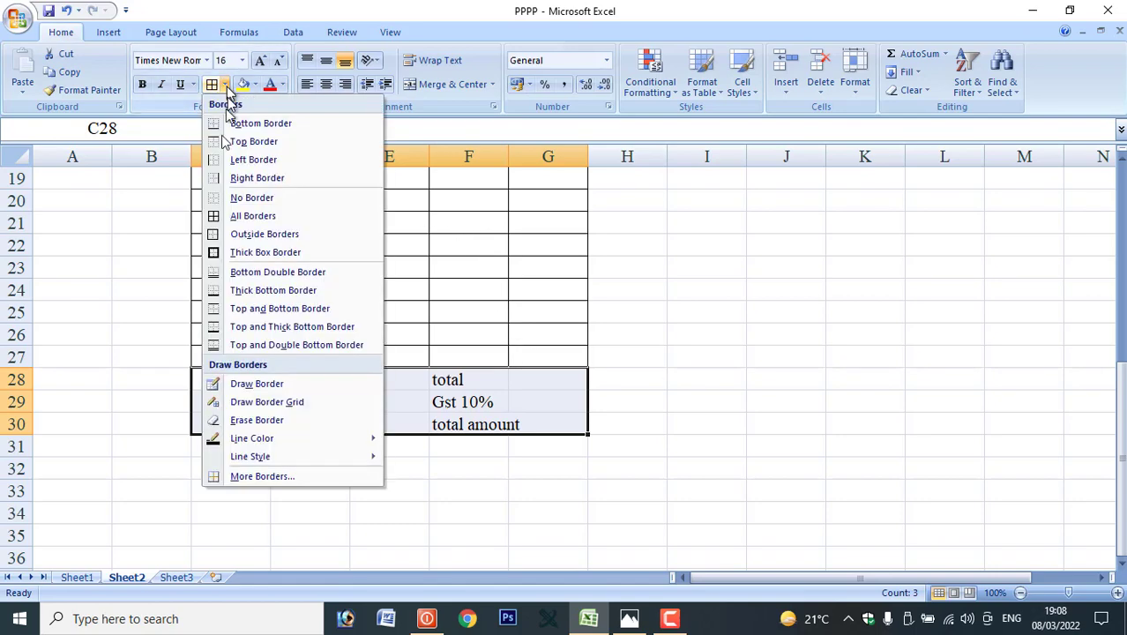
Outline C28:G30, then give every cell of F28:G30 all borders.
click(235, 238)
click(379, 421)
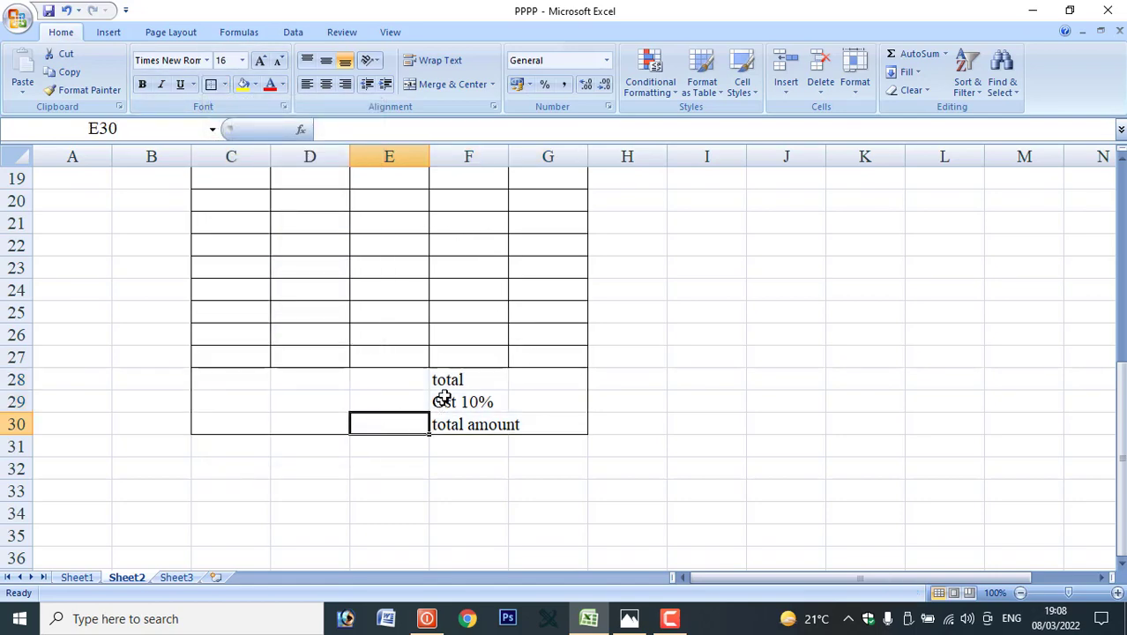
drag(460, 380, 557, 415)
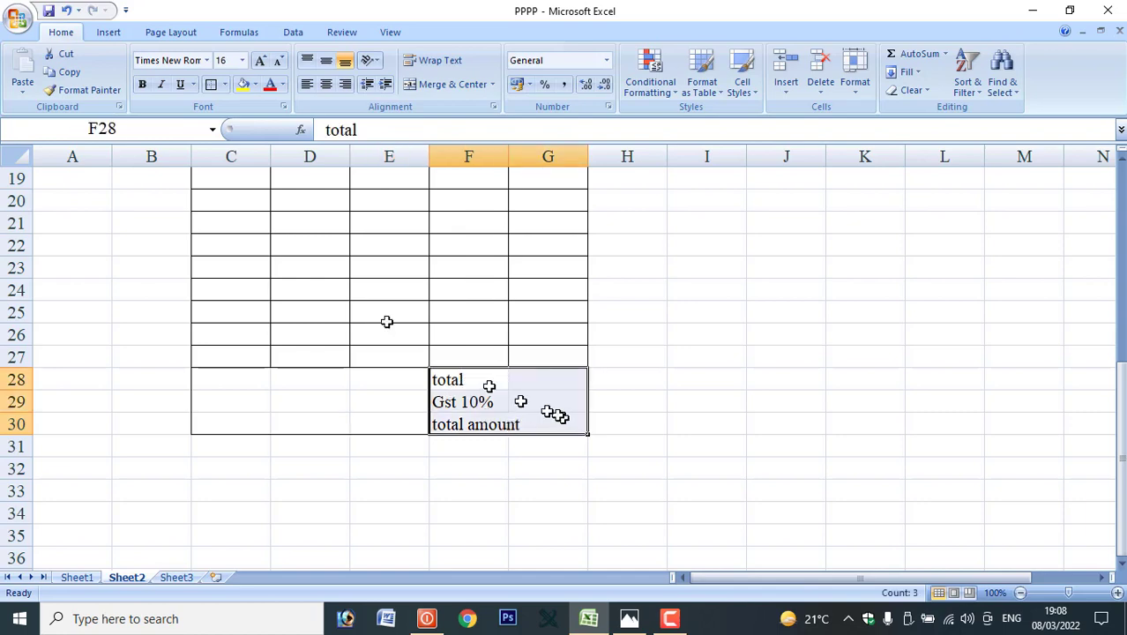
click(224, 85)
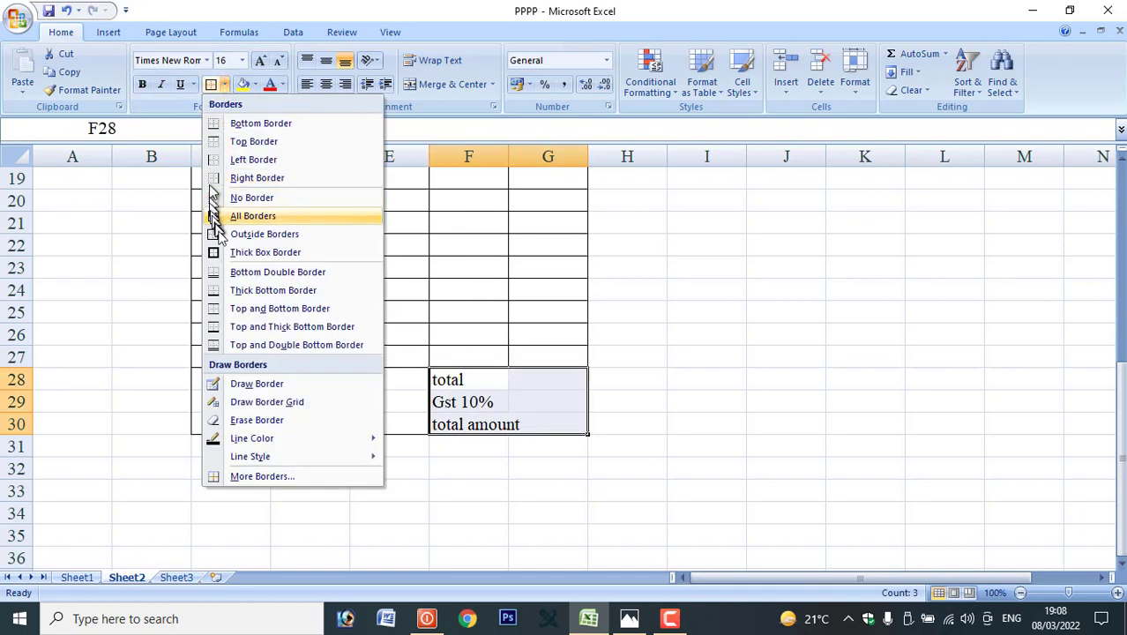
click(238, 216)
click(551, 423)
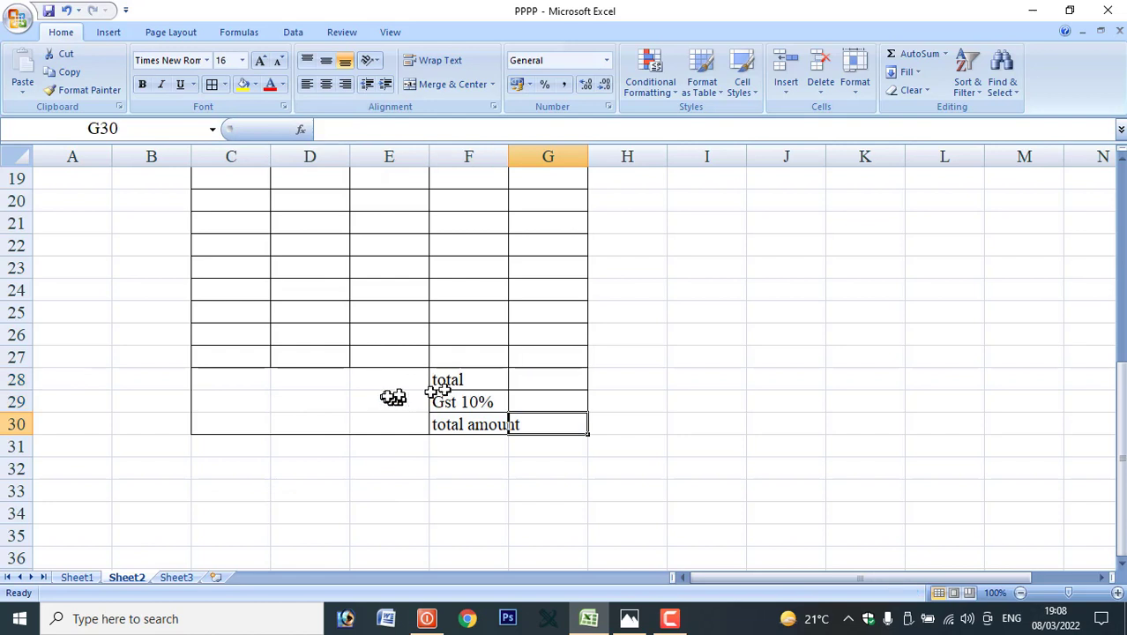
Enter the label 'custmer sign' in C30.
click(440, 379)
click(248, 425)
text(c)
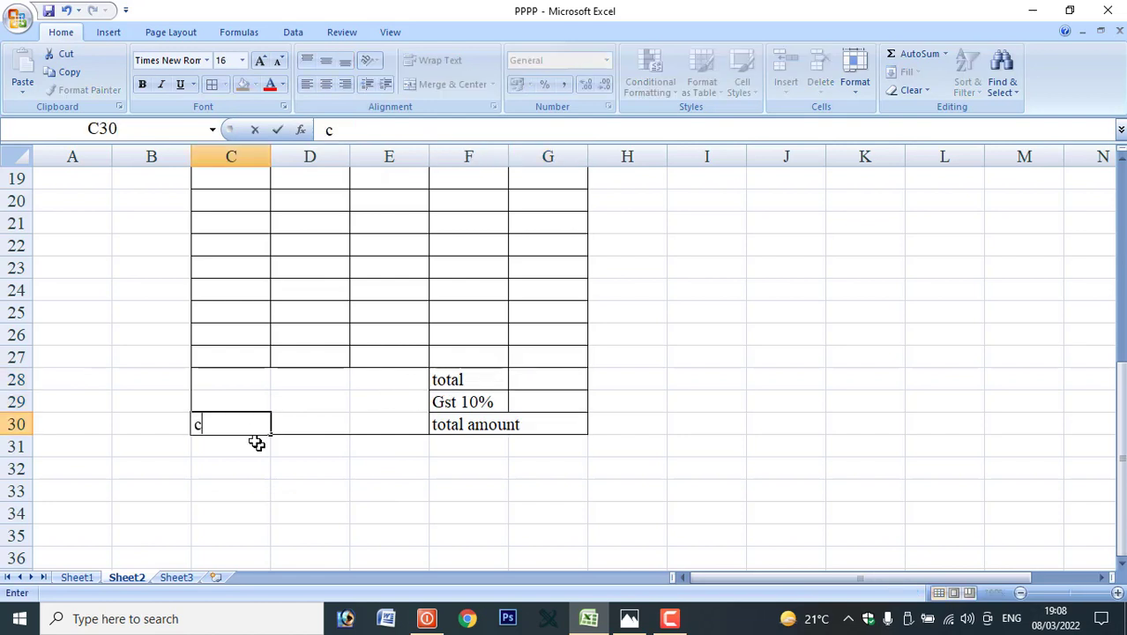
text(uster)
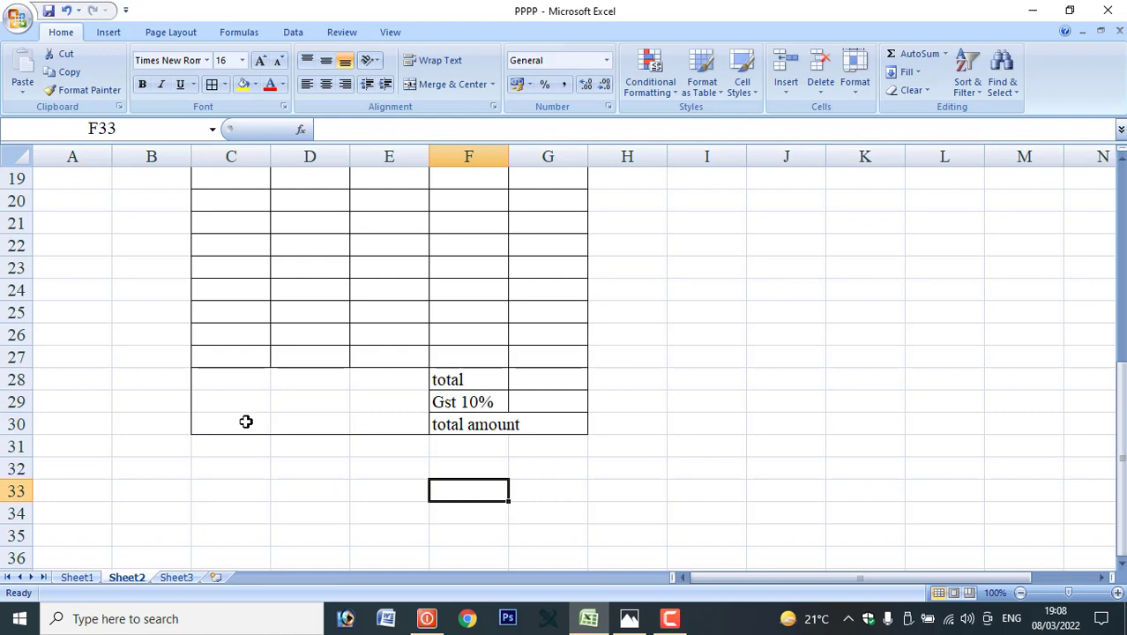
click(247, 421)
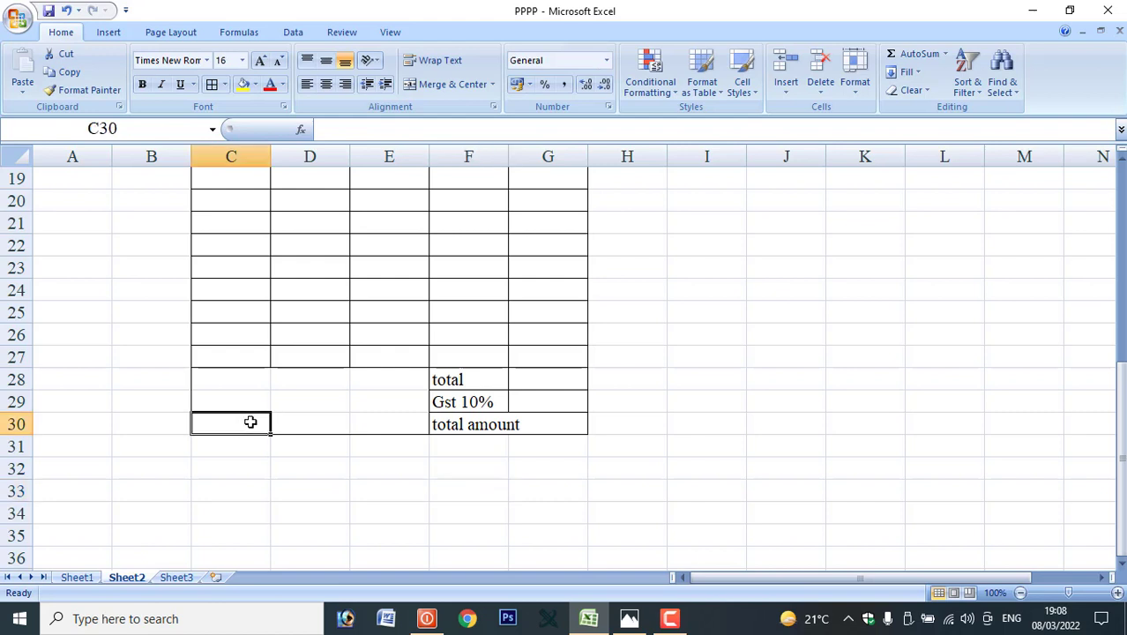
text(cust)
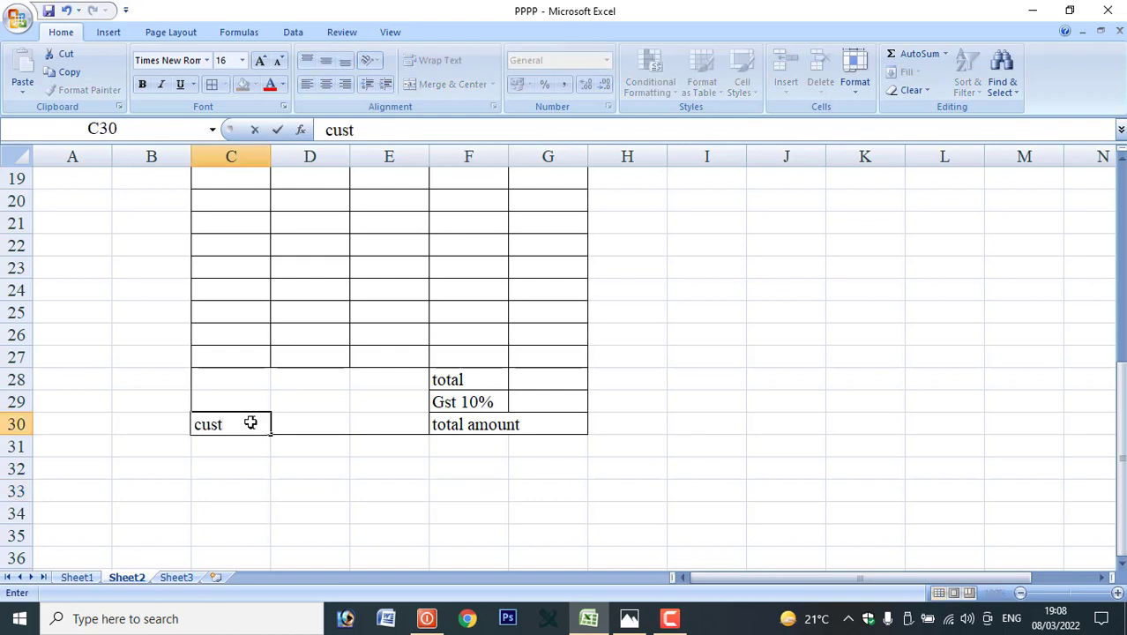
text(mer sign)
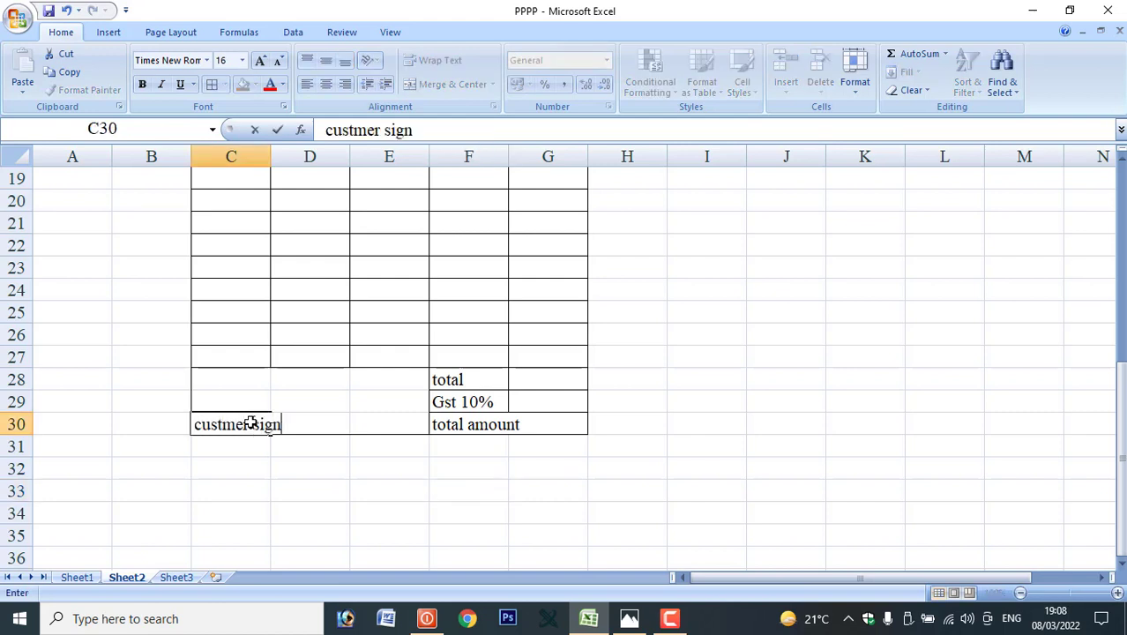
key(Tab)
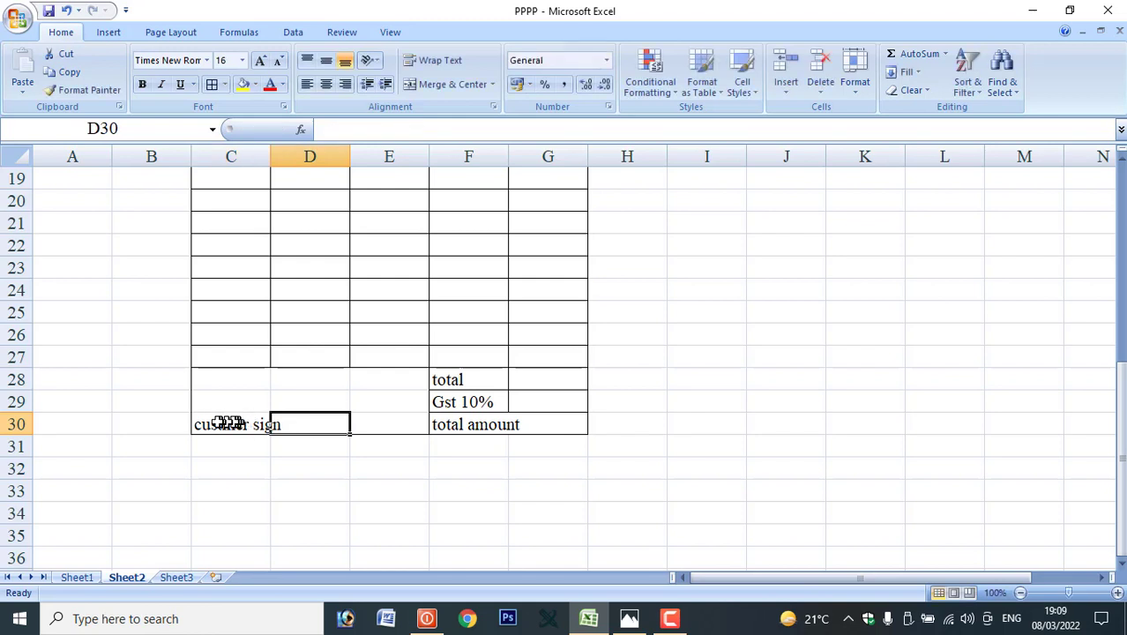
Merge C30:E30 into one left-aligned cell.
drag(224, 422, 376, 436)
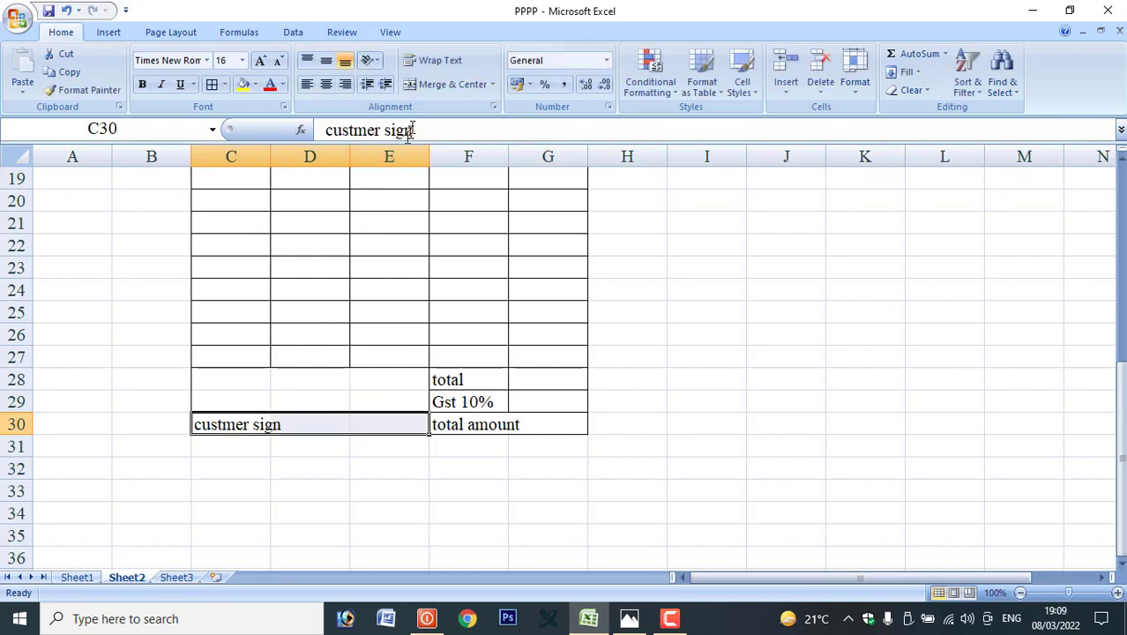
click(437, 85)
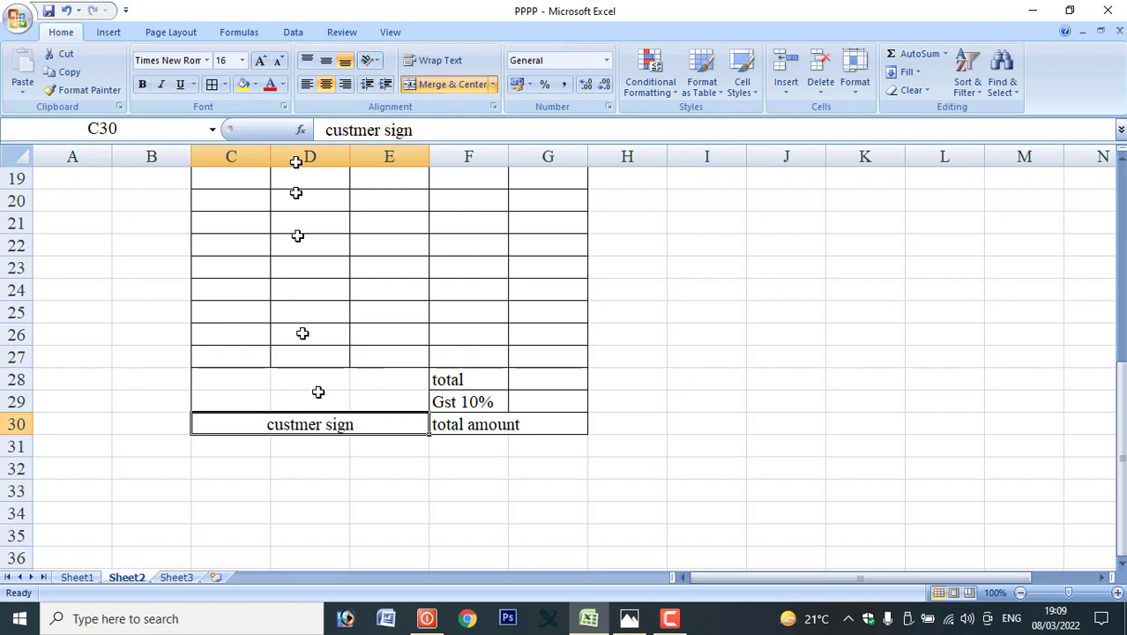
click(306, 84)
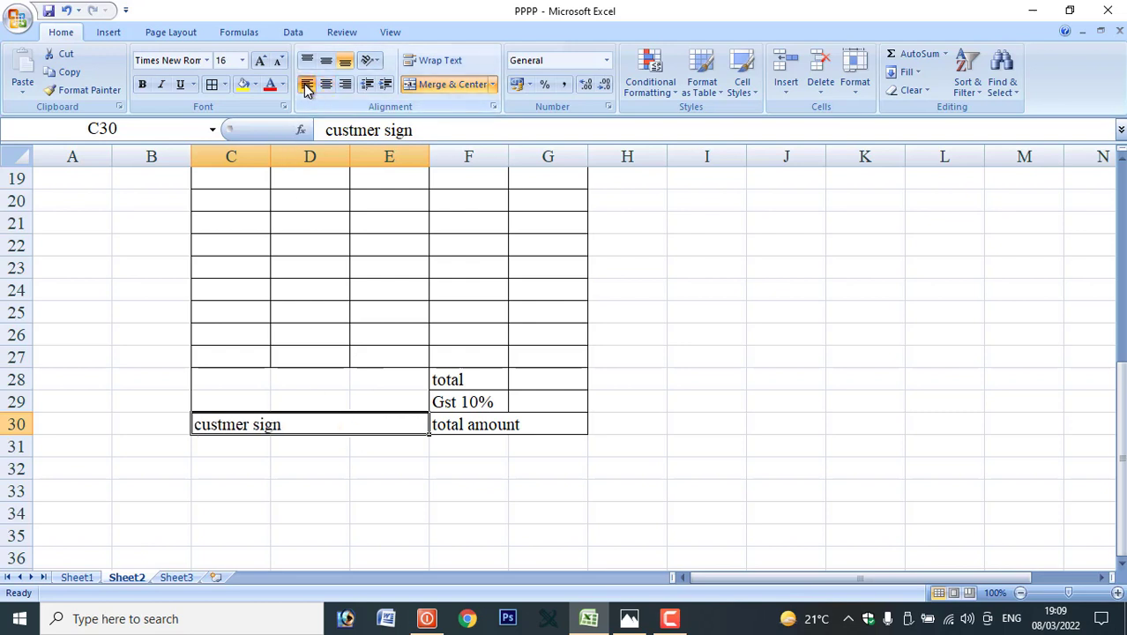
Set the signature text to size 12 and append 'mtp sign & seal'.
double_click(282, 424)
drag(282, 424, 189, 422)
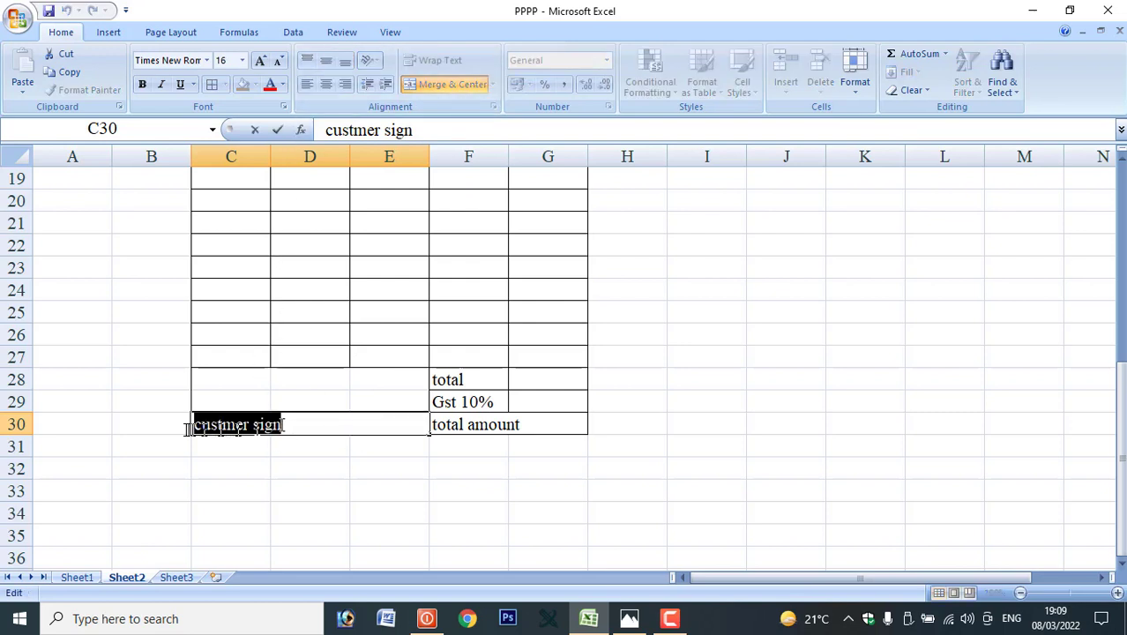
click(242, 60)
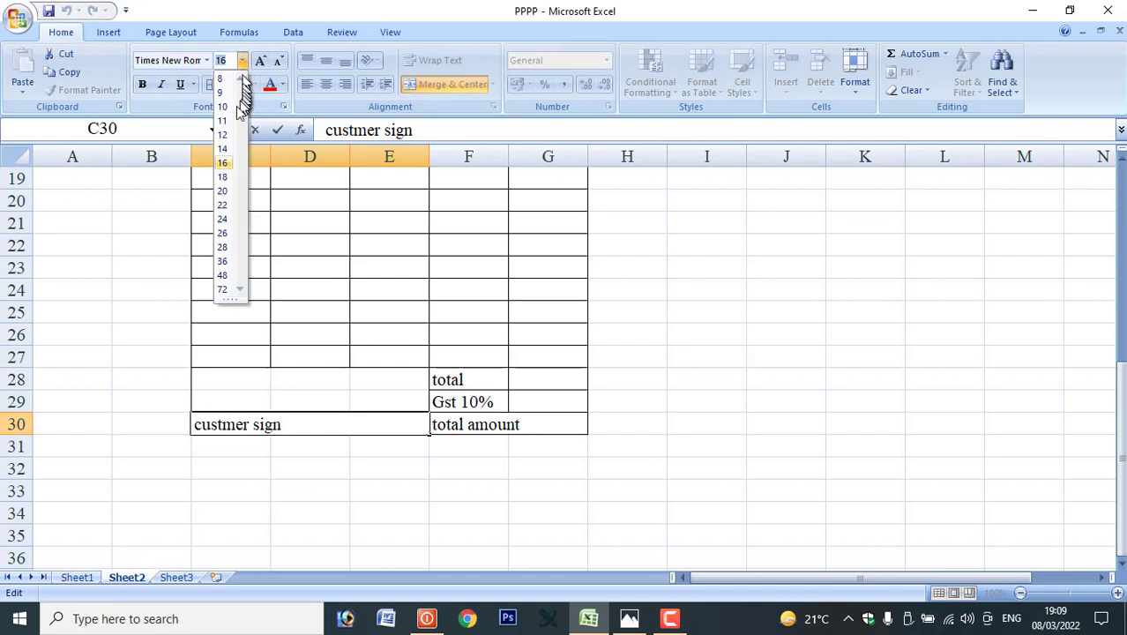
click(222, 134)
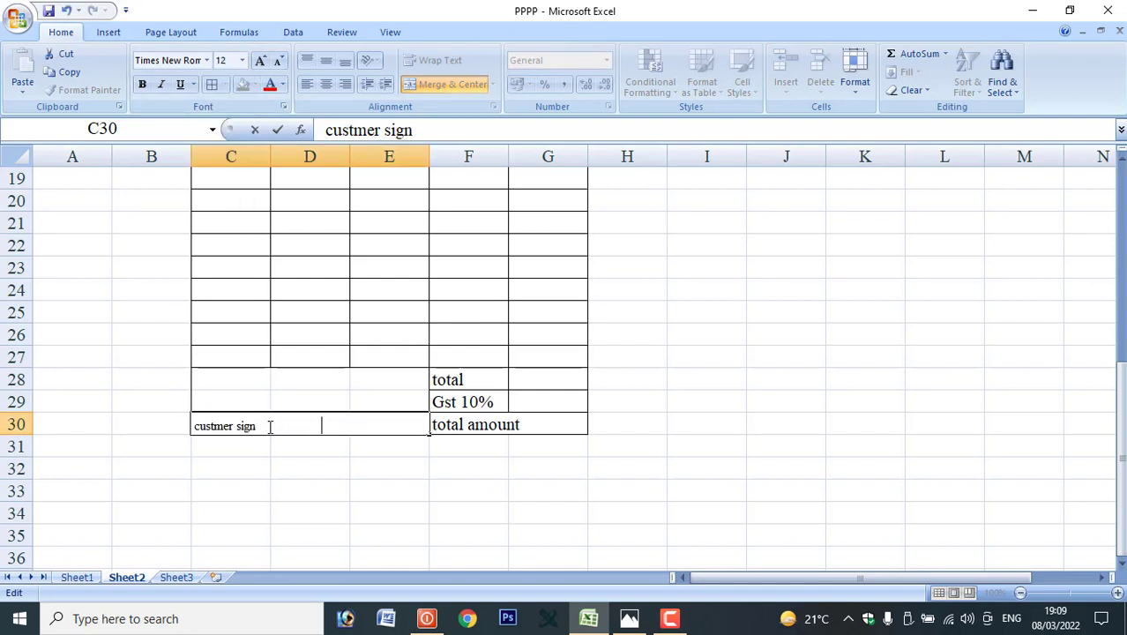
key(BackSpace)
text(mtp sign & seal)
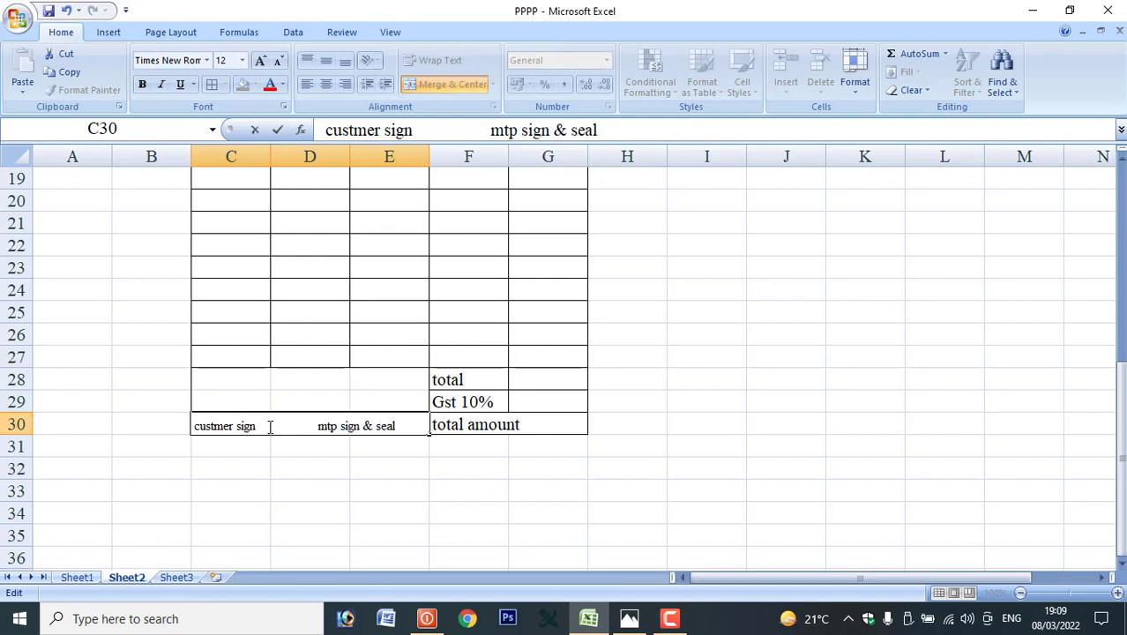
click(326, 512)
scroll(506, 409, up, 4)
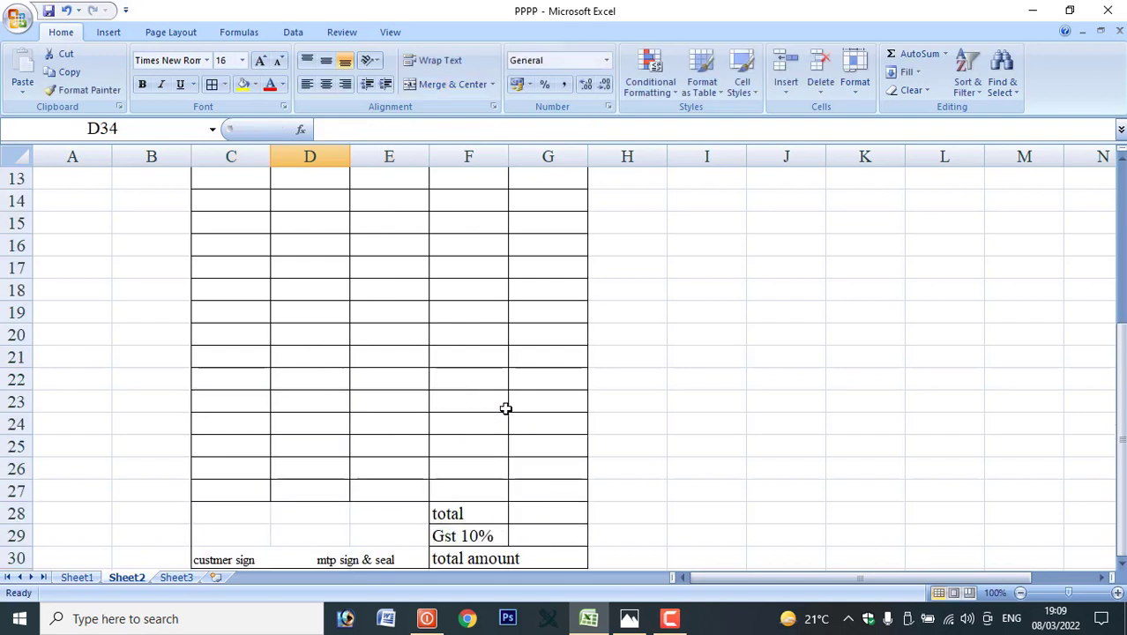
Fill C13:C27 with centred serial numbers 1 to 15, starting from 1 and 2.
click(242, 312)
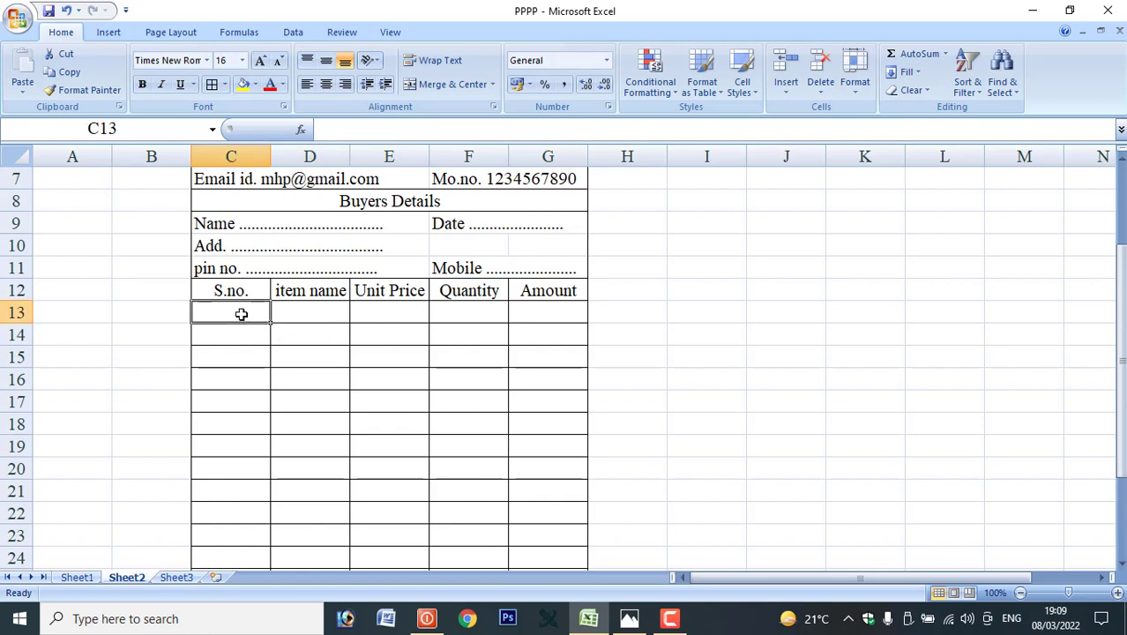
text(1)
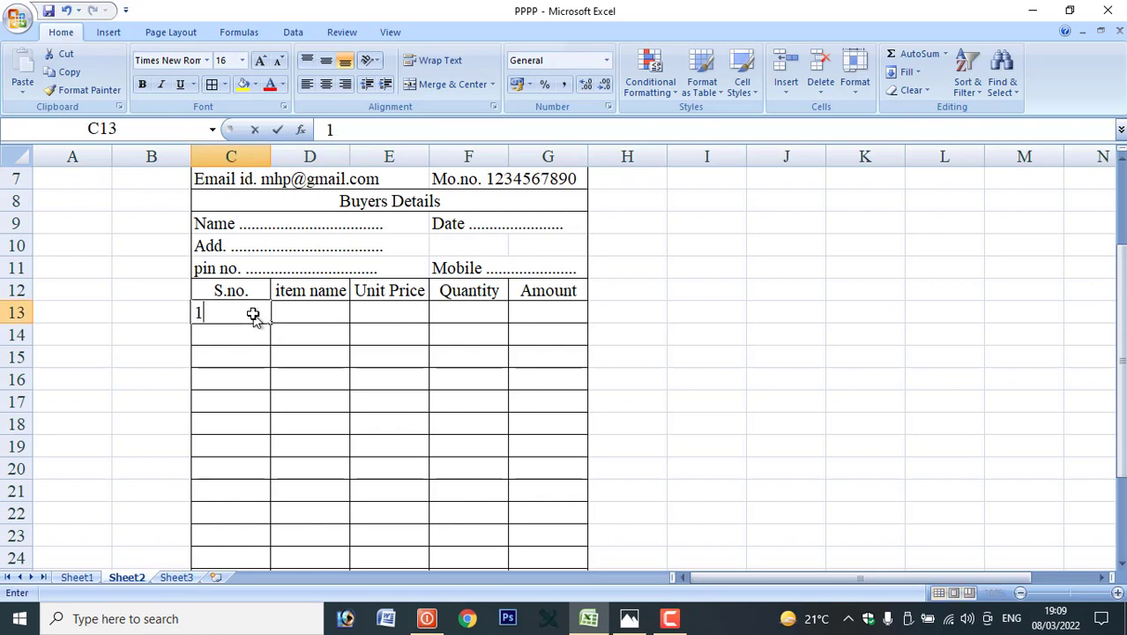
click(259, 340)
text(2)
click(229, 315)
drag(229, 314, 264, 503)
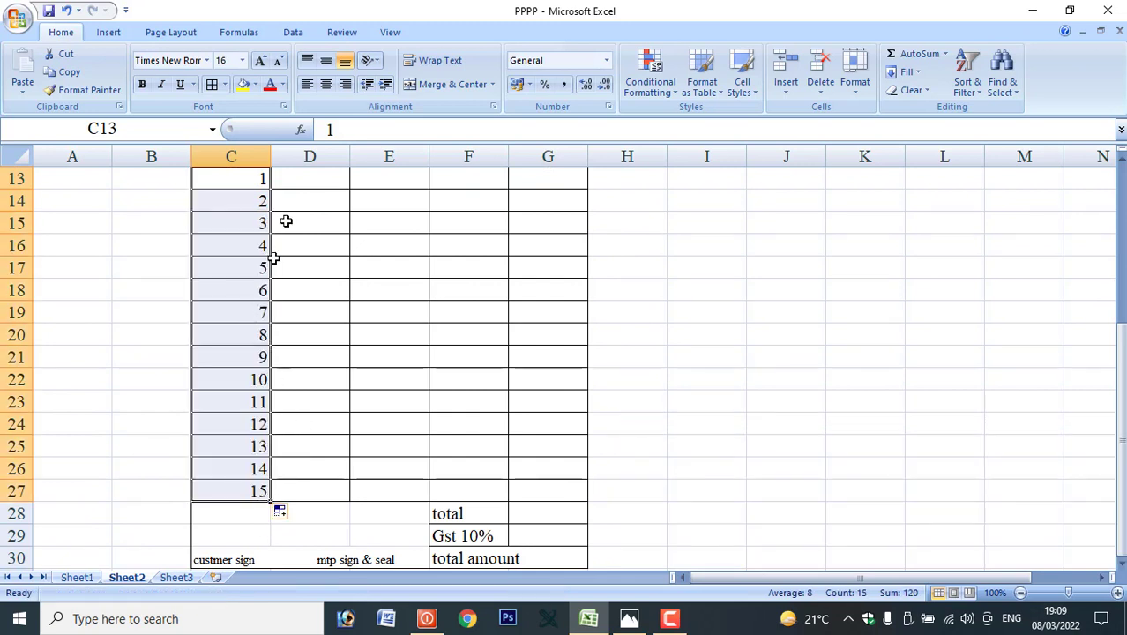
click(324, 86)
scroll(297, 289, up, 2)
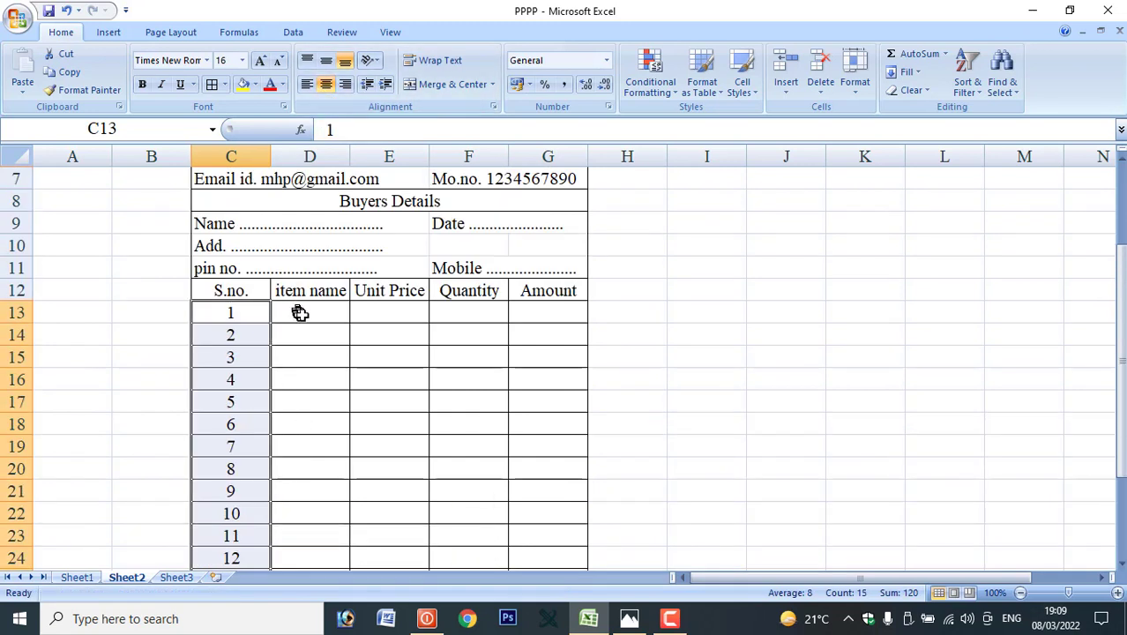
Enter the first item name 'fans' in D13.
click(300, 314)
text(fans)
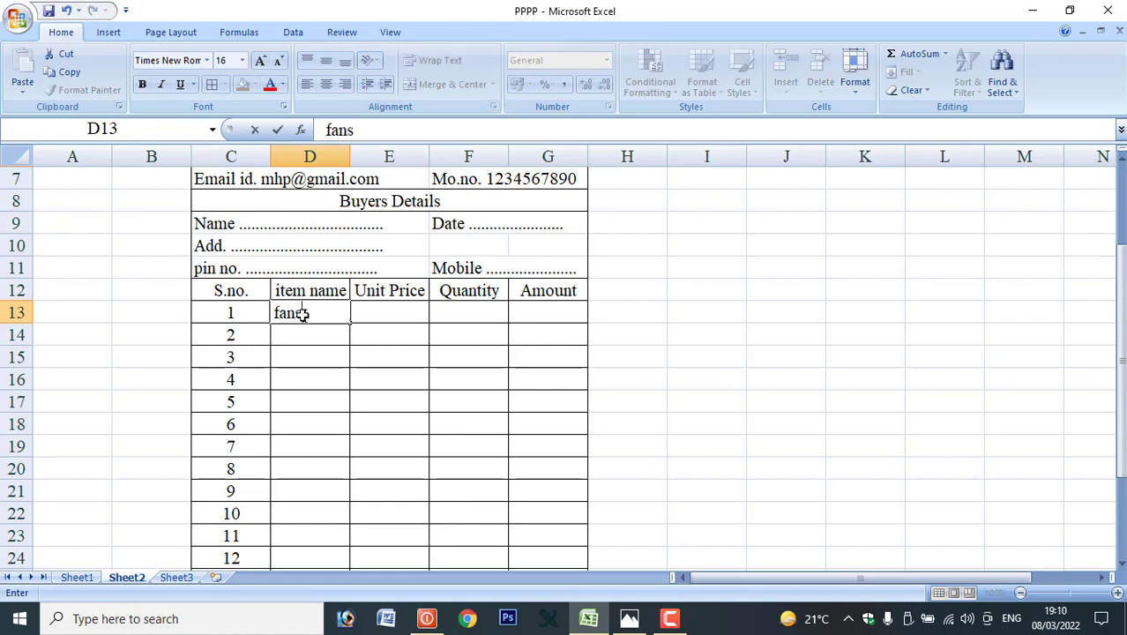
key(Tab)
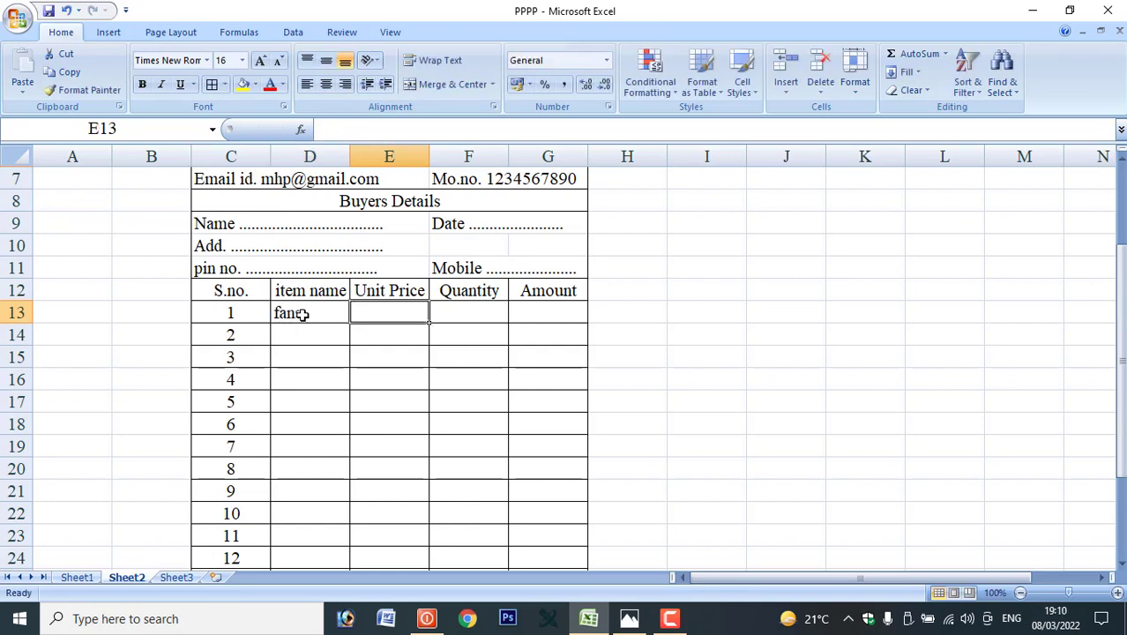
click(303, 314)
key(BackSpace)
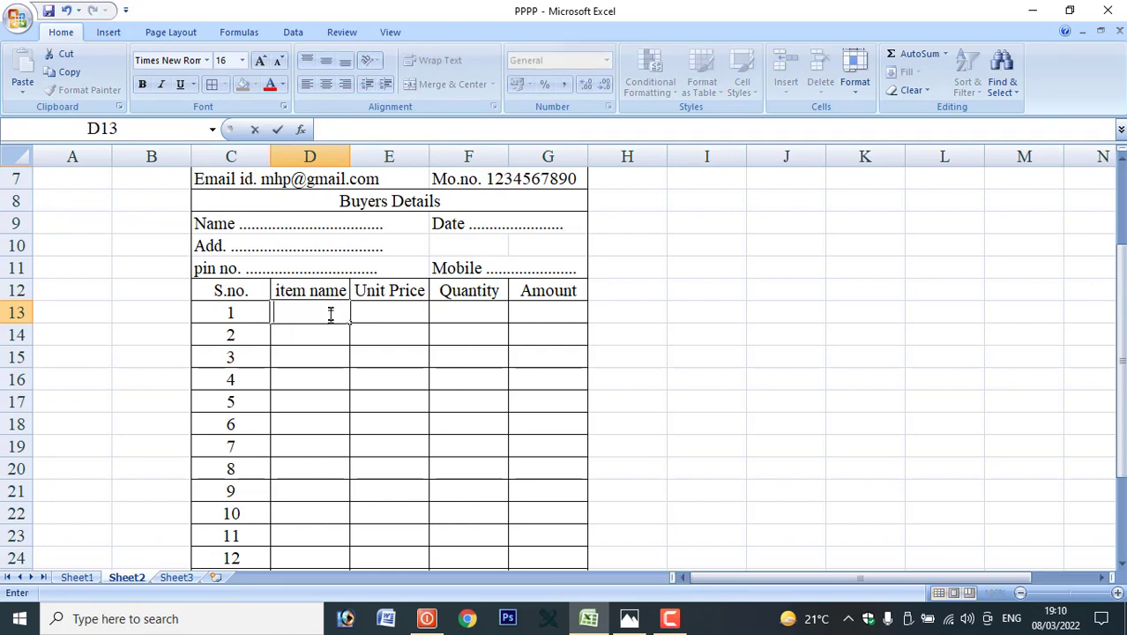
click(315, 352)
click(308, 311)
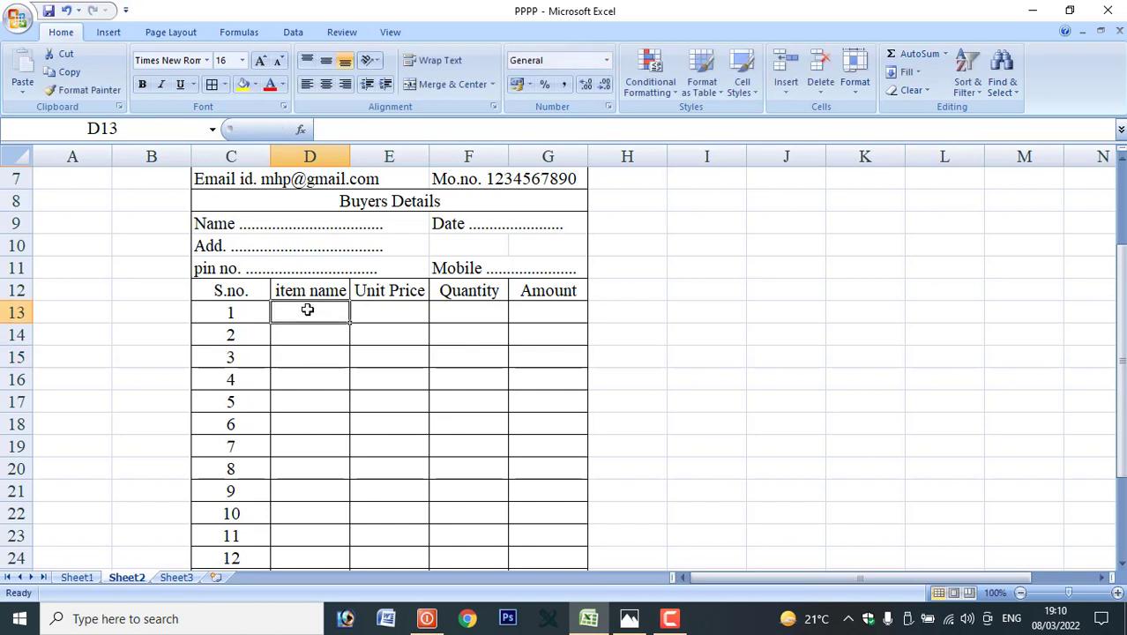
text(fans)
key(Tab)
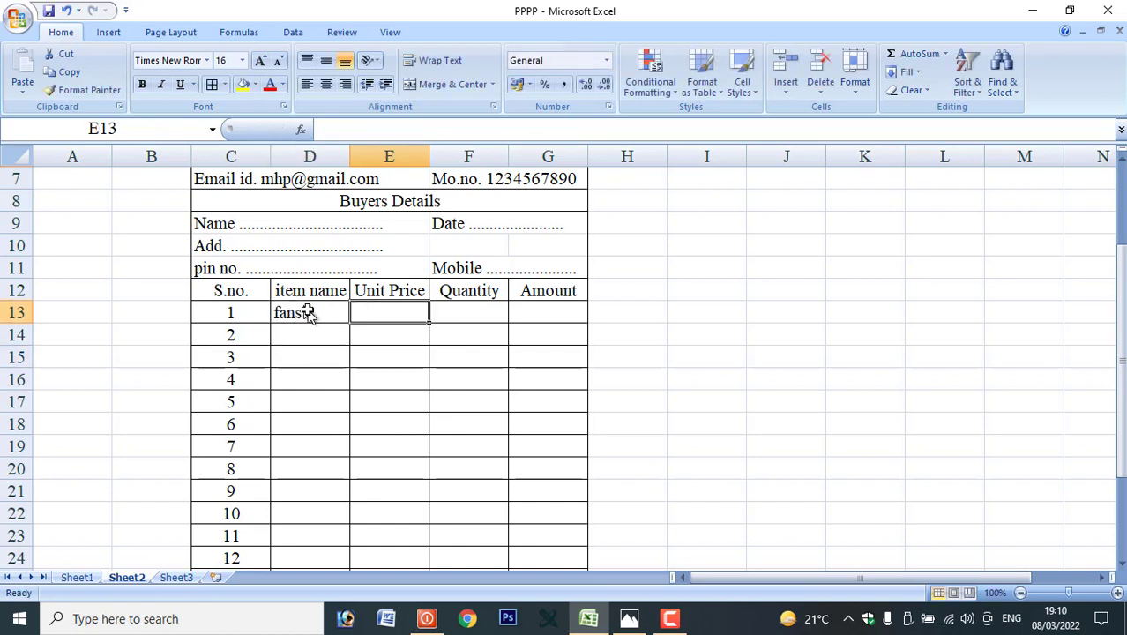
Give fans a unit price of 1520 and quantity 2.
text(1520)
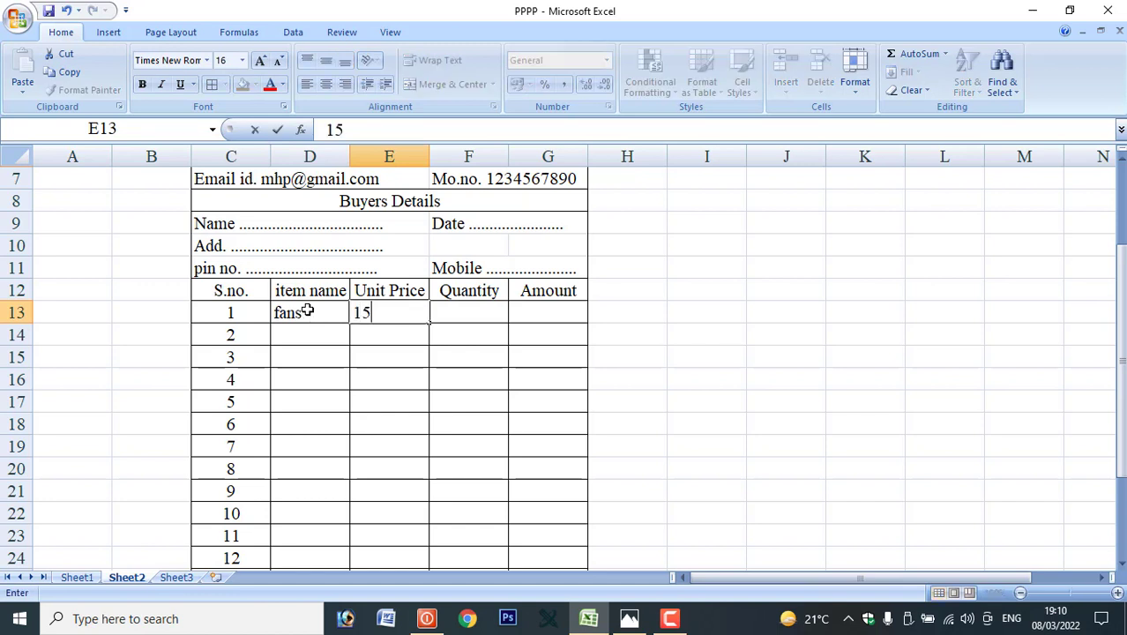
key(Tab)
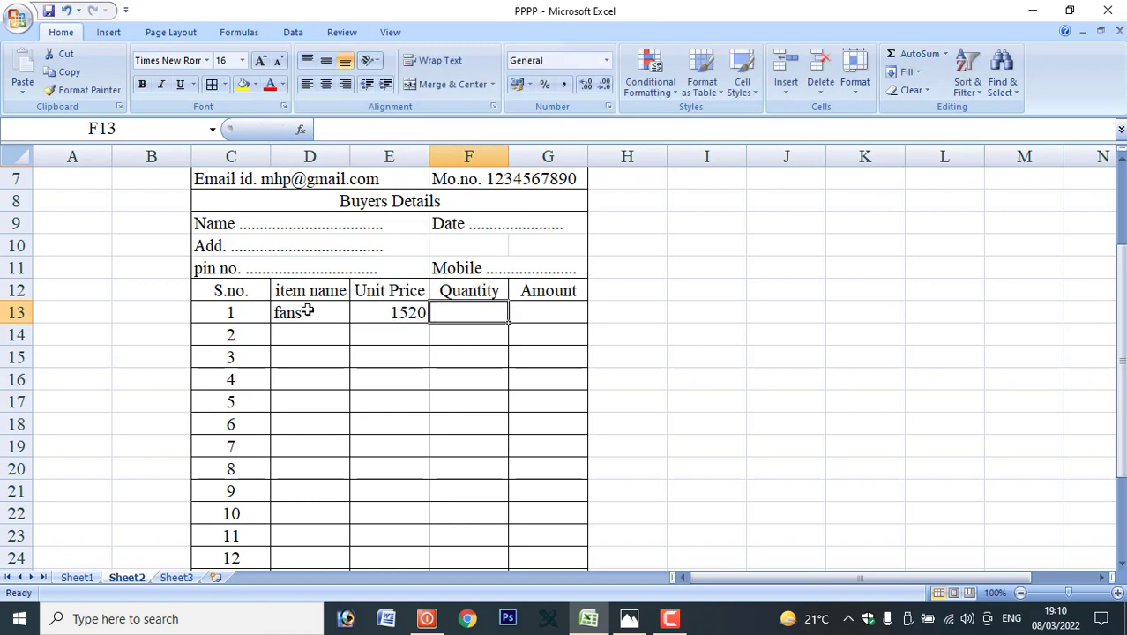
text(2)
key(Tab)
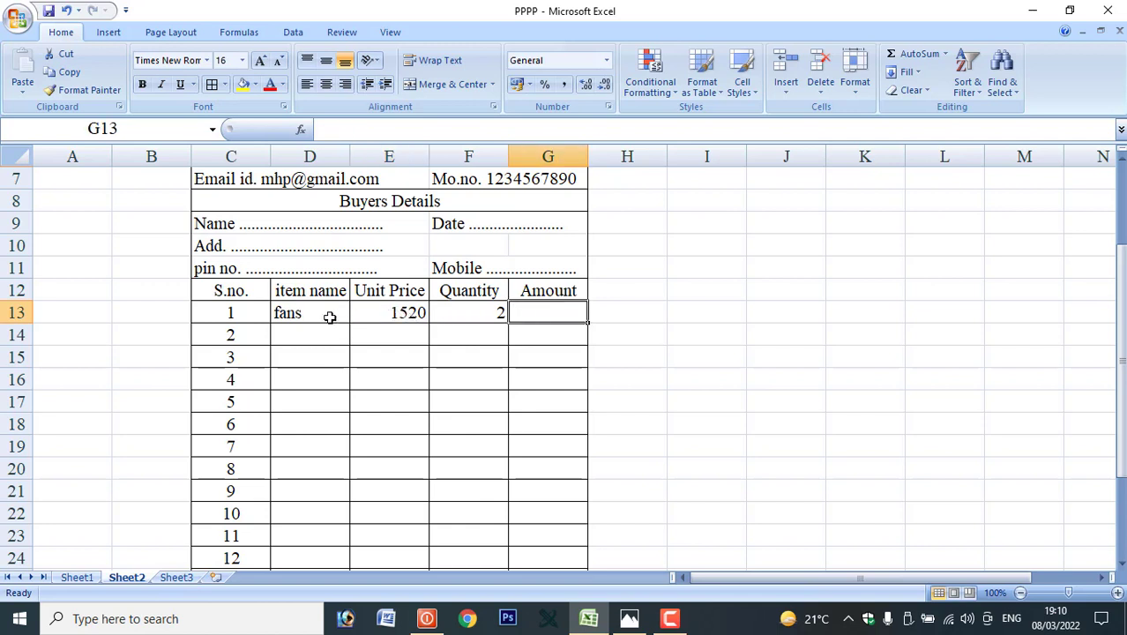
click(386, 318)
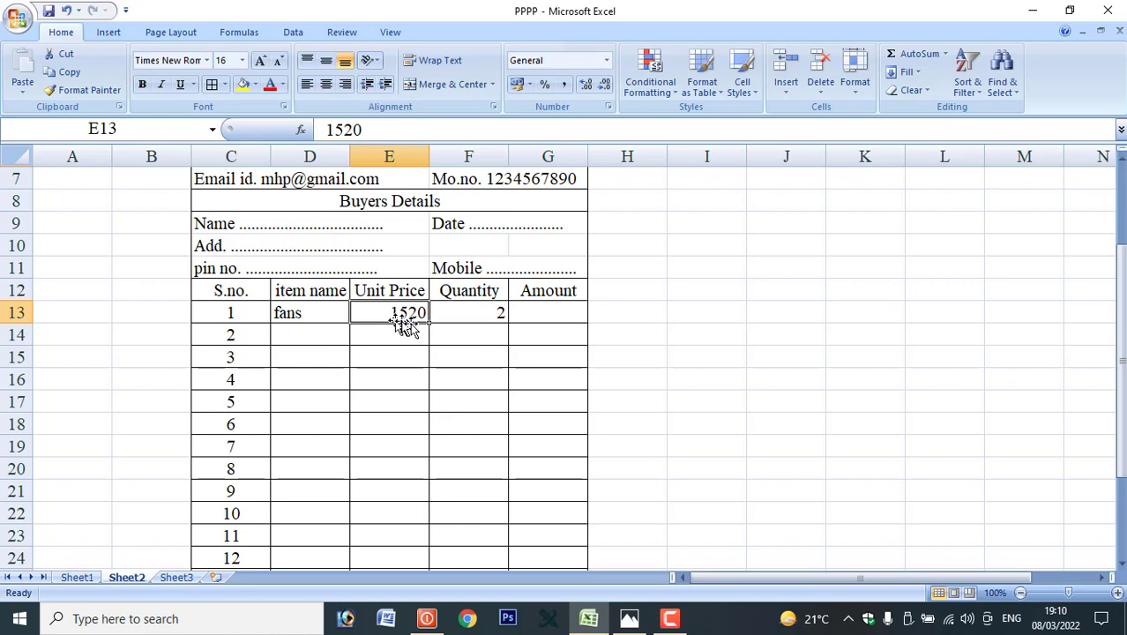
click(476, 310)
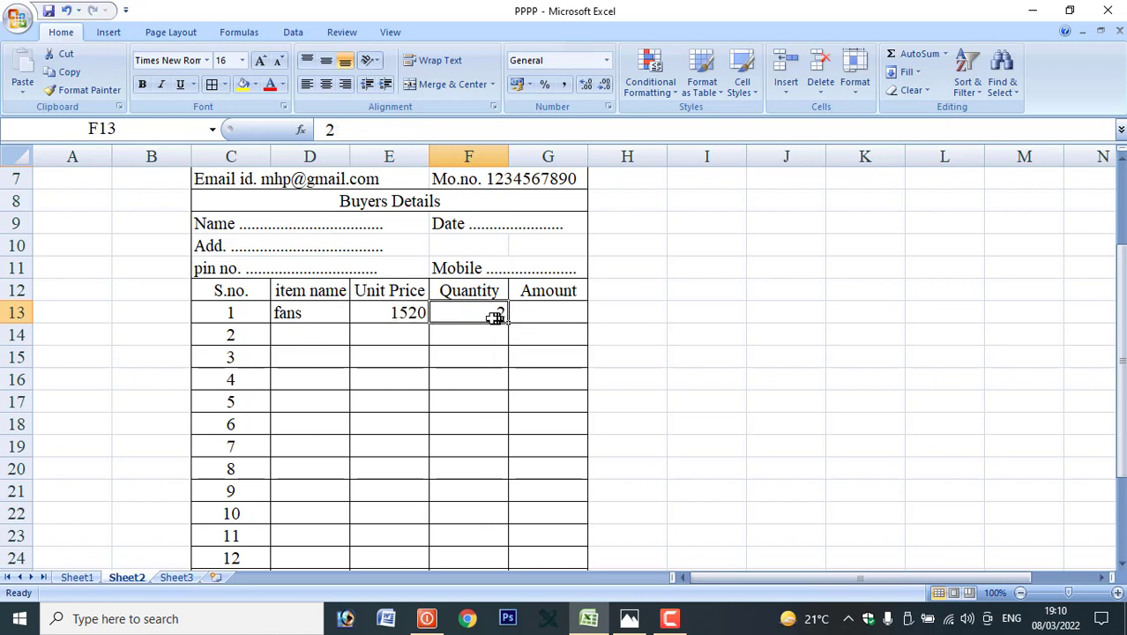
click(554, 322)
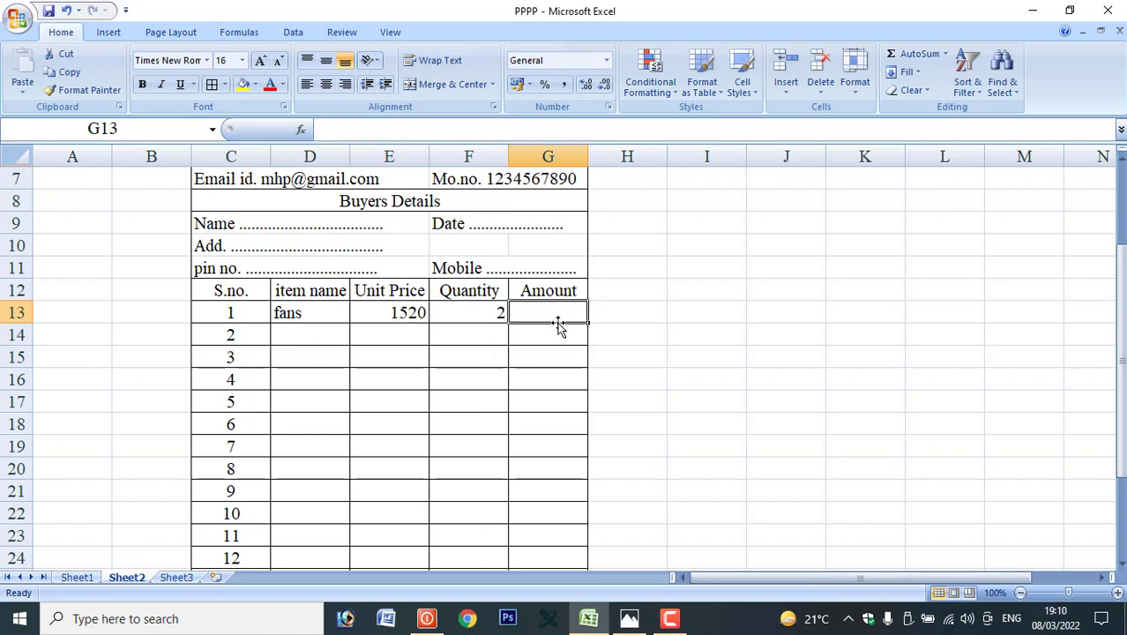
click(391, 294)
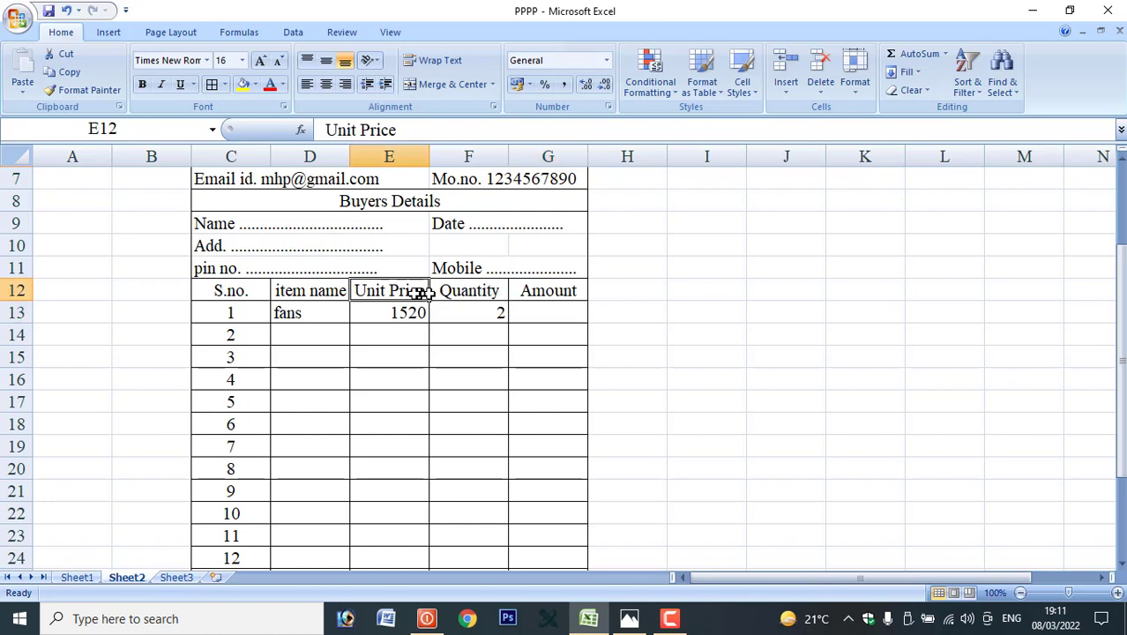
click(473, 307)
click(540, 317)
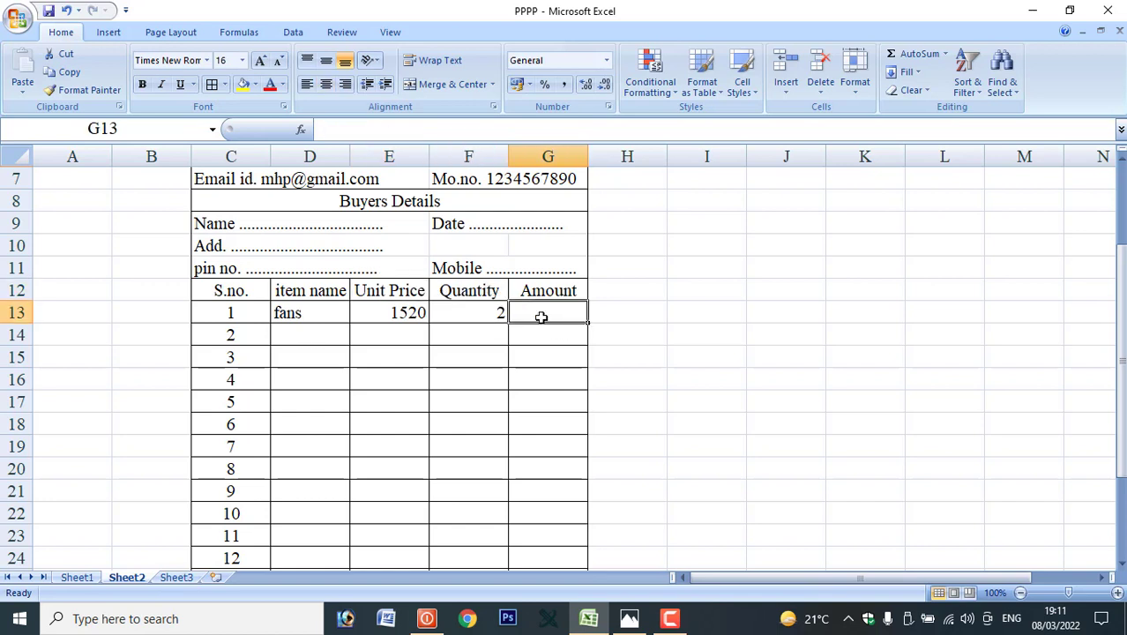
Enter =E13*F13 in G13 so the fans Amount shows 3040.
text(=)
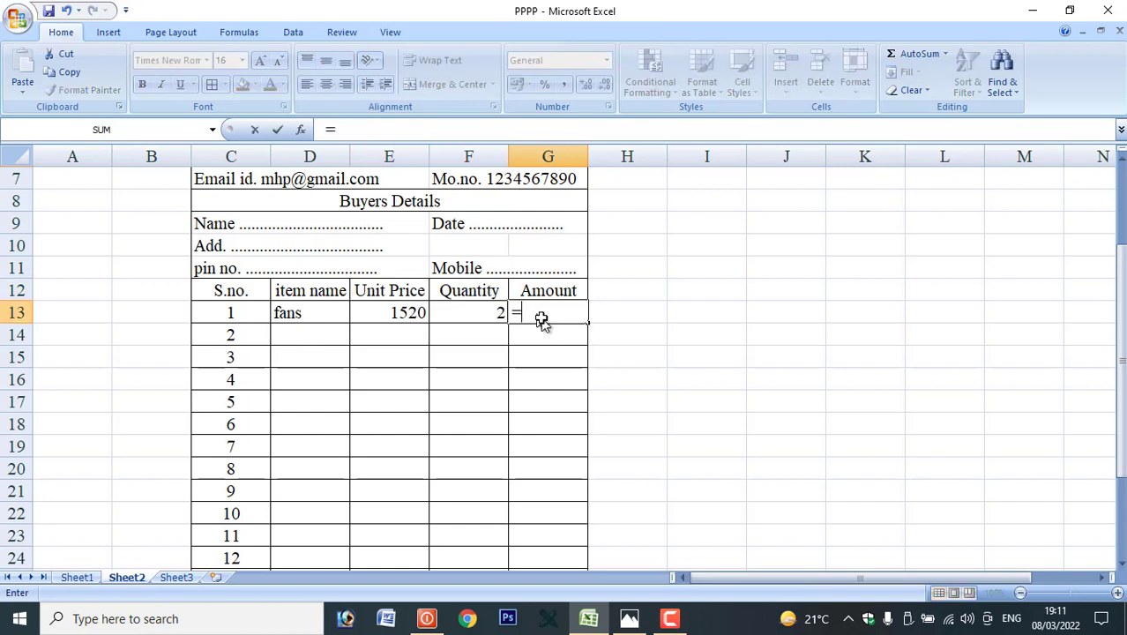
click(390, 316)
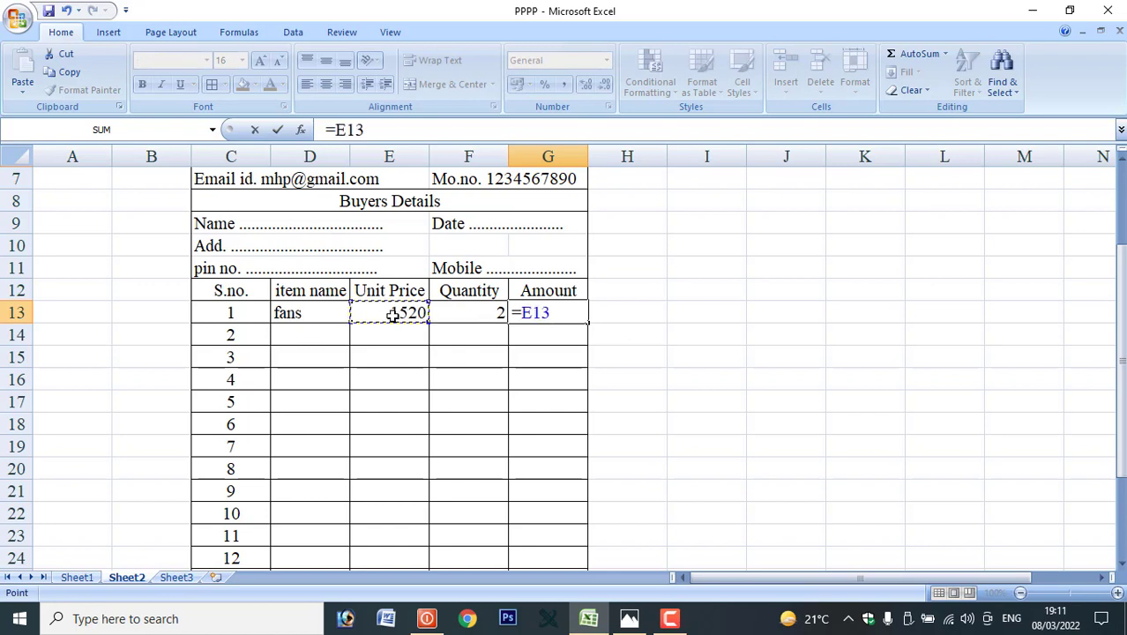
text(*)
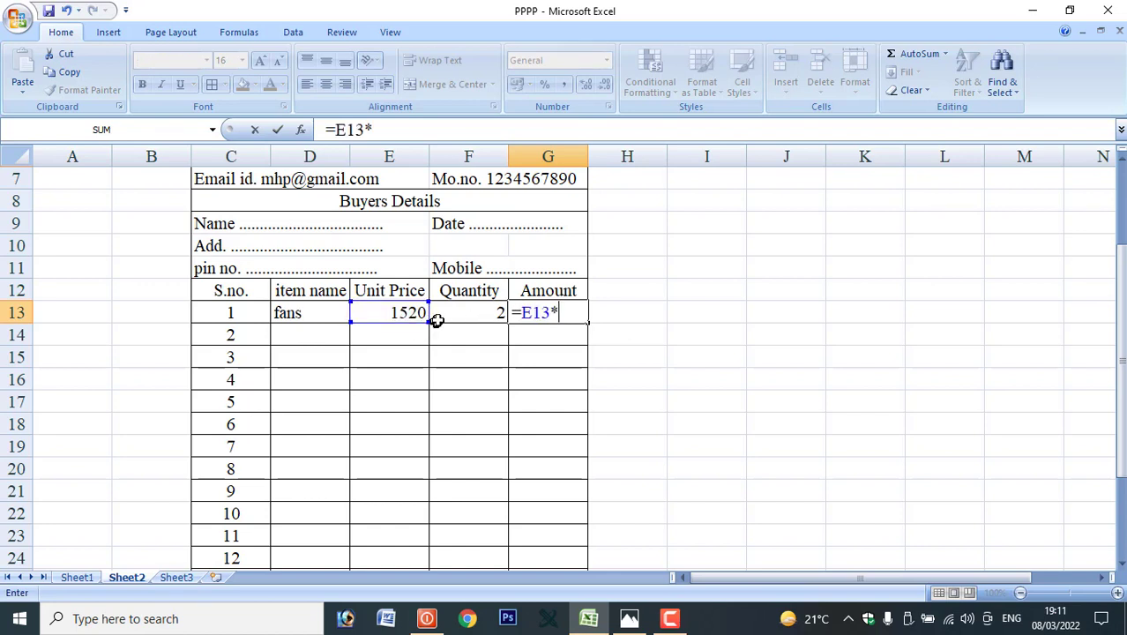
click(459, 313)
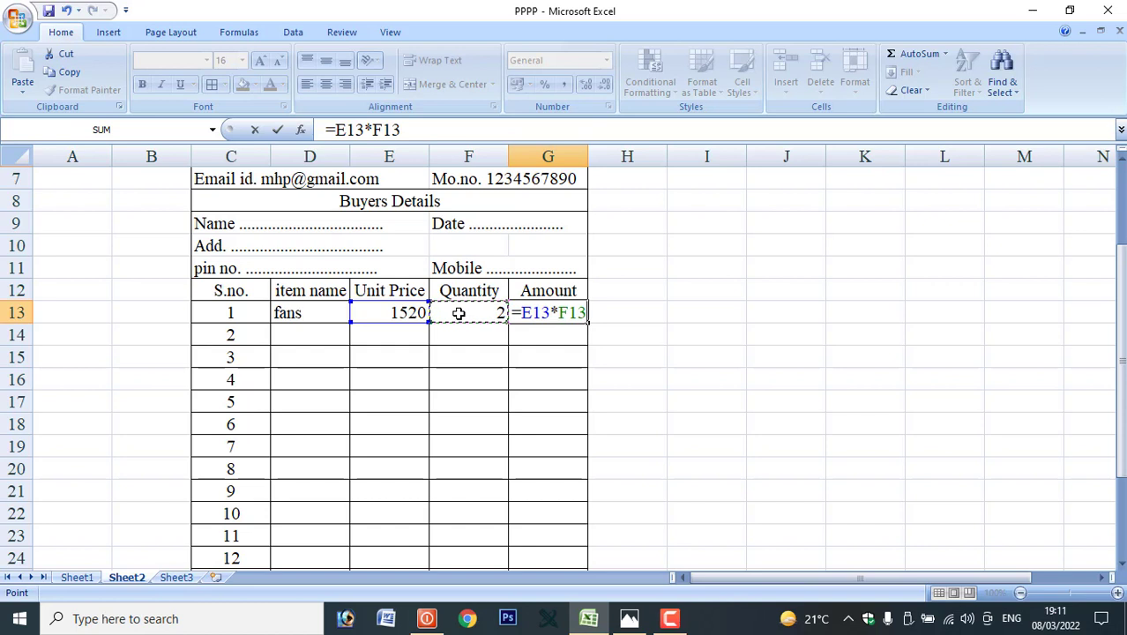
key(Return)
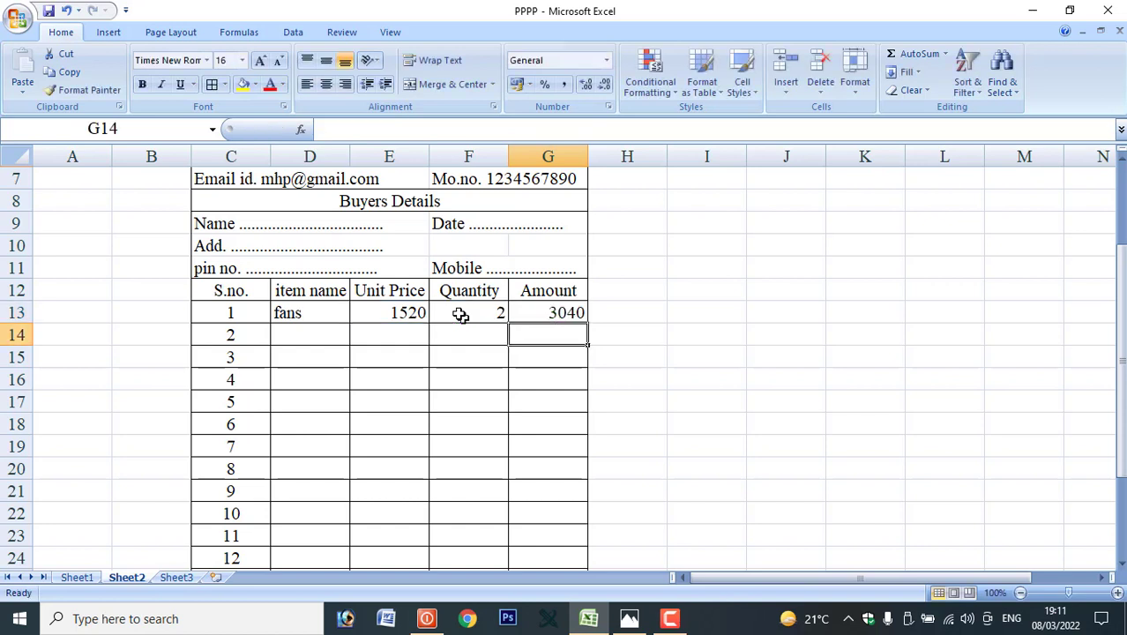
click(545, 315)
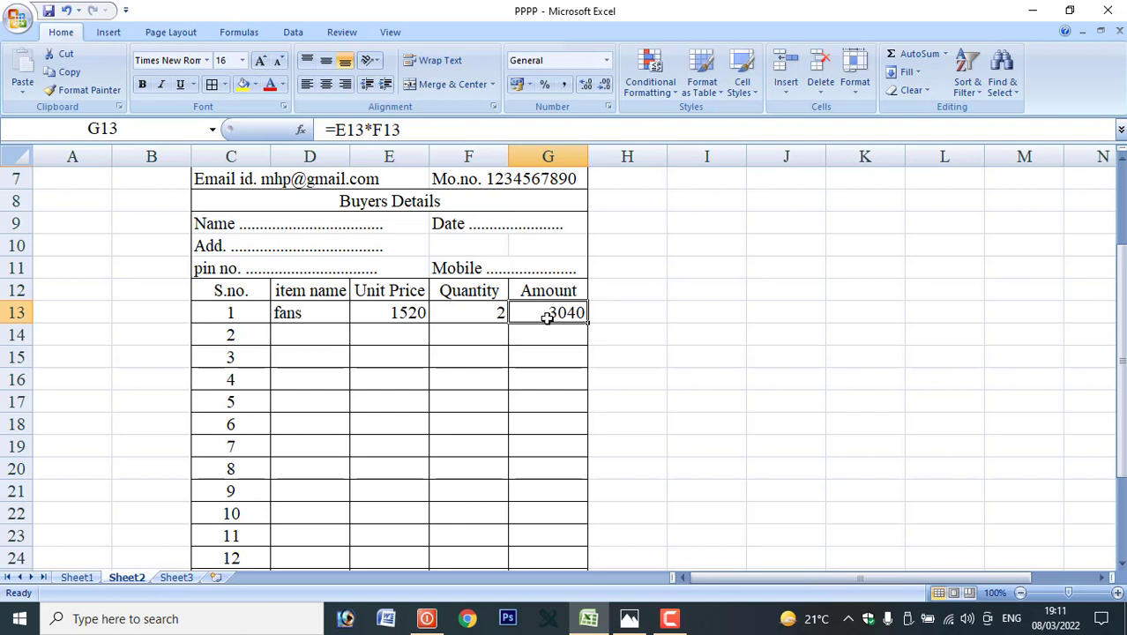
Enter 'door' as the second item in D14.
click(319, 335)
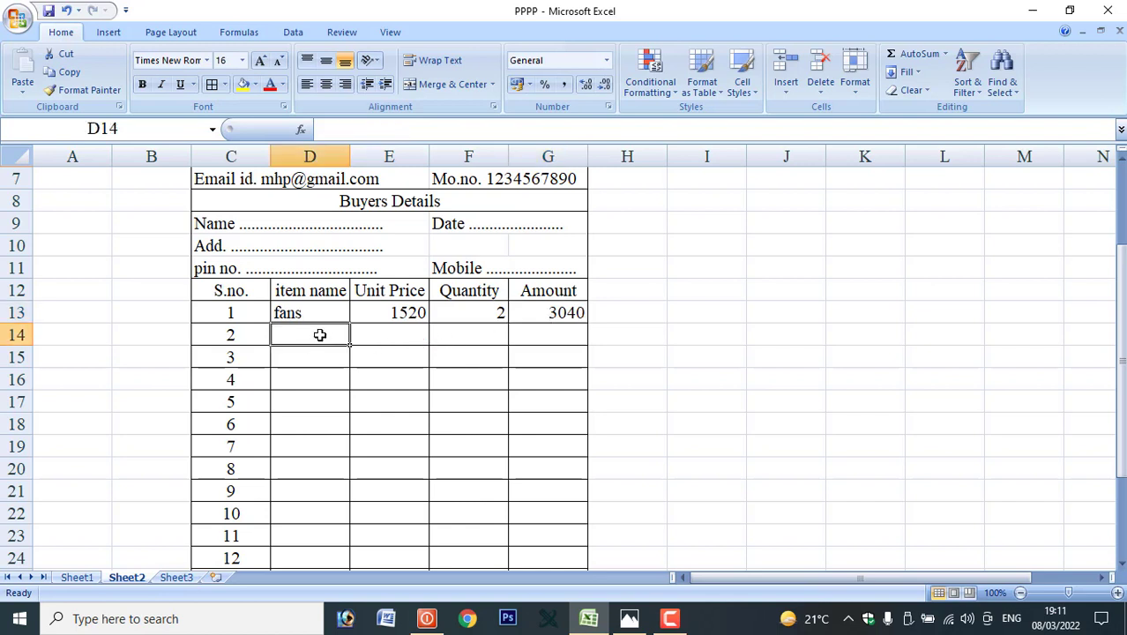
text(door)
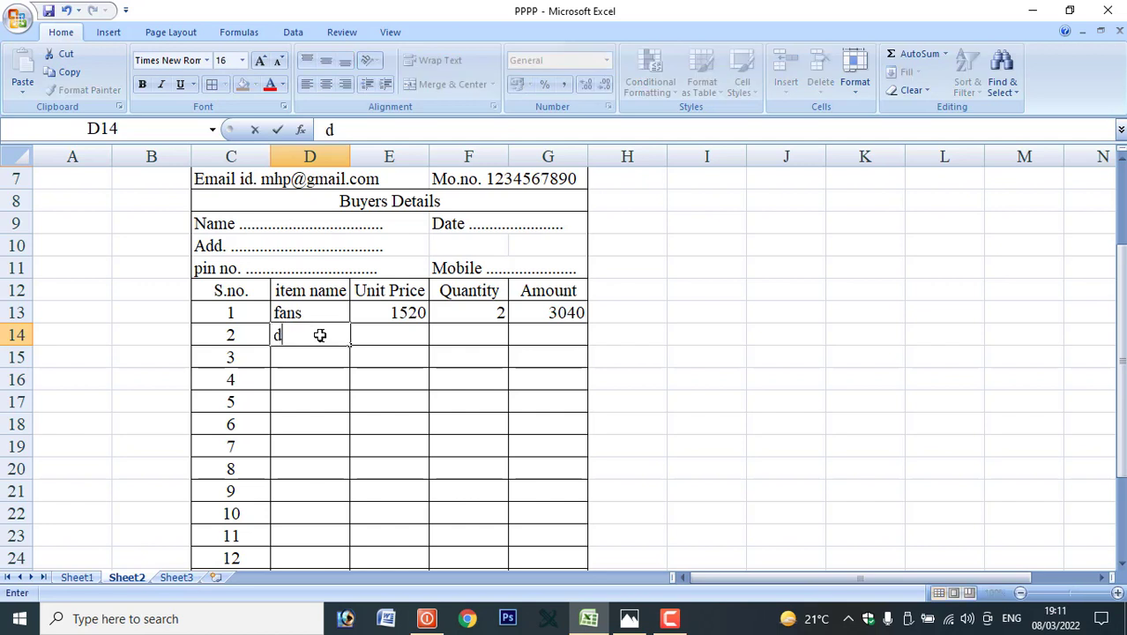
key(Tab)
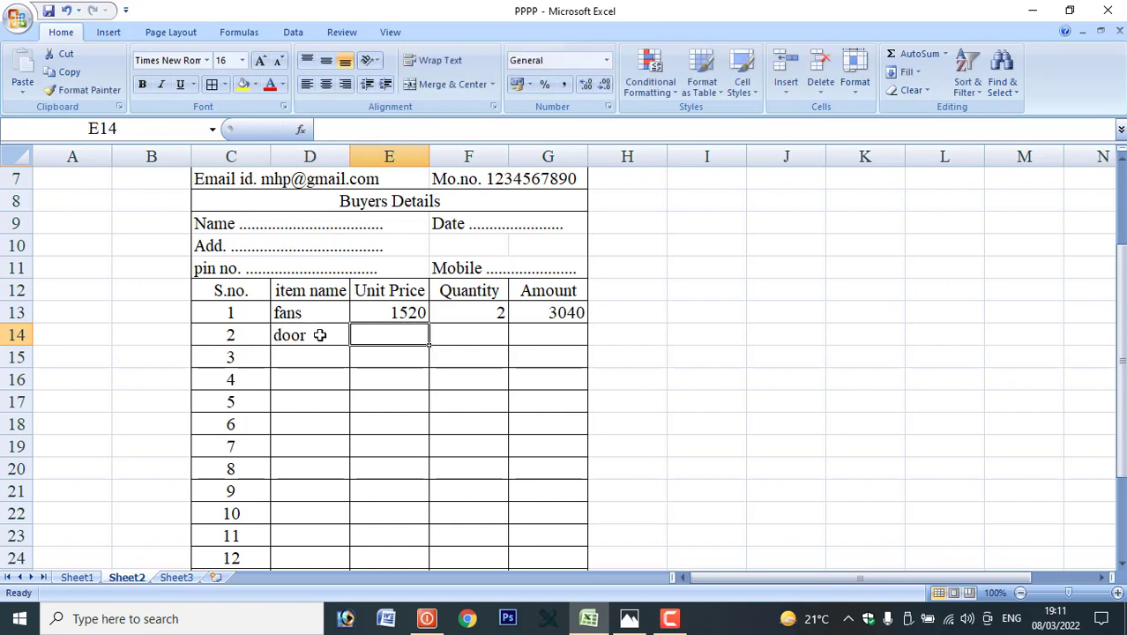
Give door a unit price of 2500 and quantity 4.
text(2500)
key(Tab)
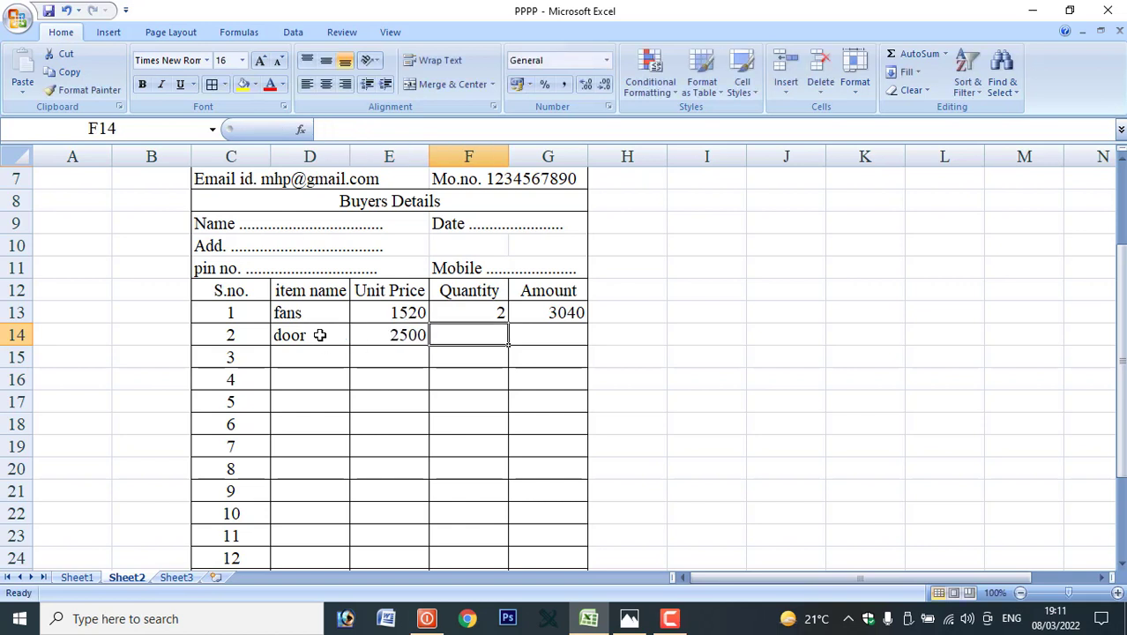
text(4)
key(Tab)
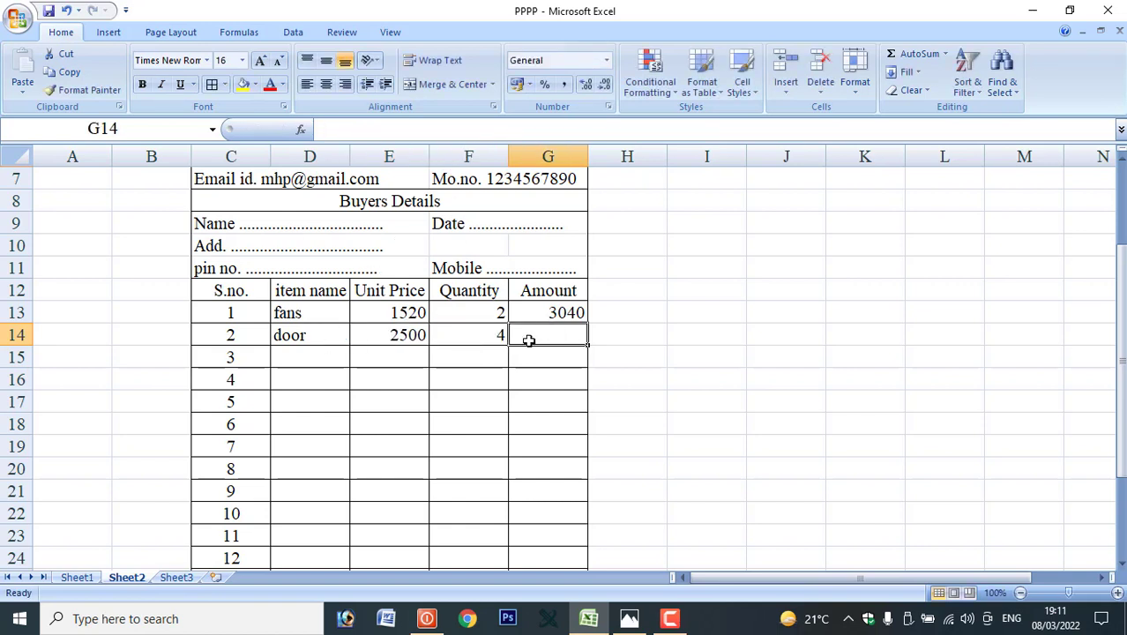
Copy G13's Amount formula down to G14, giving 10000.
click(544, 318)
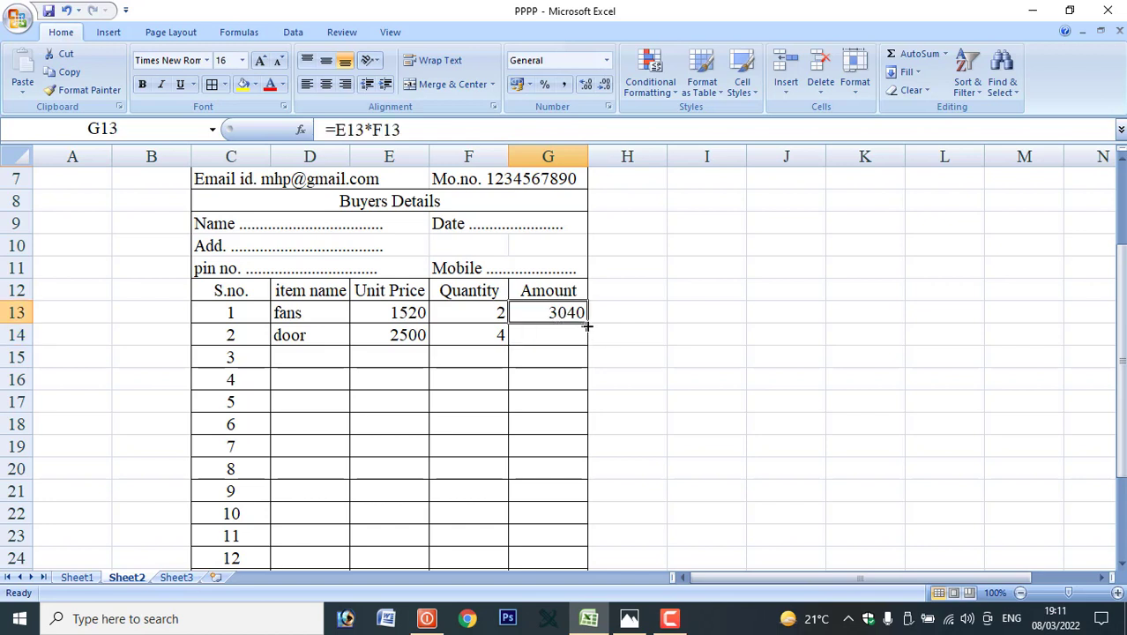
drag(587, 324, 588, 344)
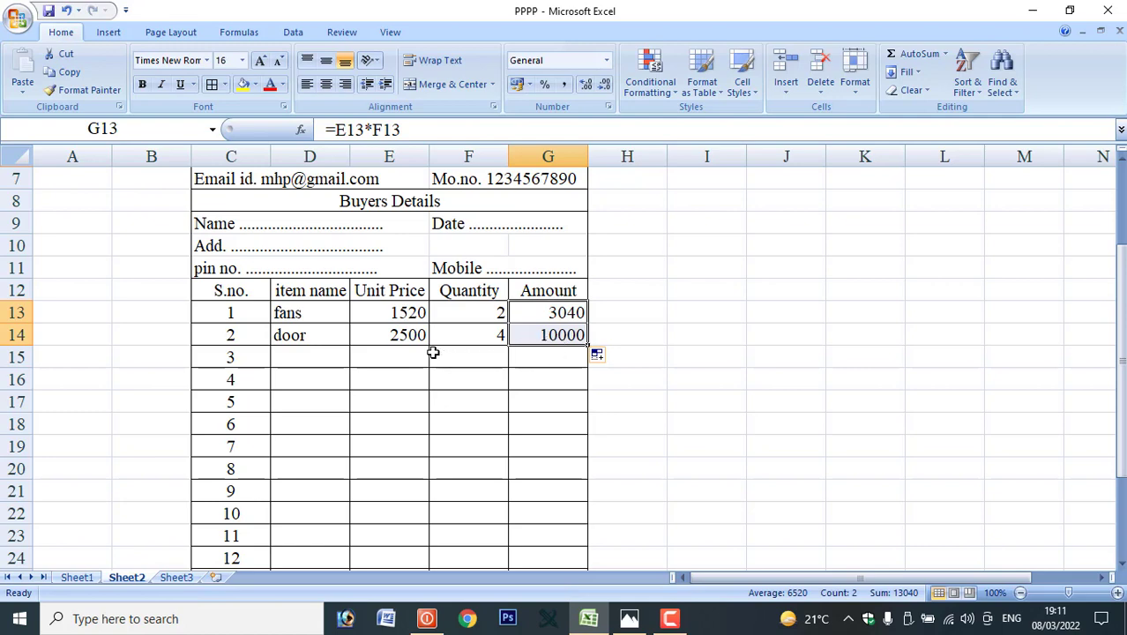
scroll(545, 319, down, 1)
scroll(546, 321, down, 3)
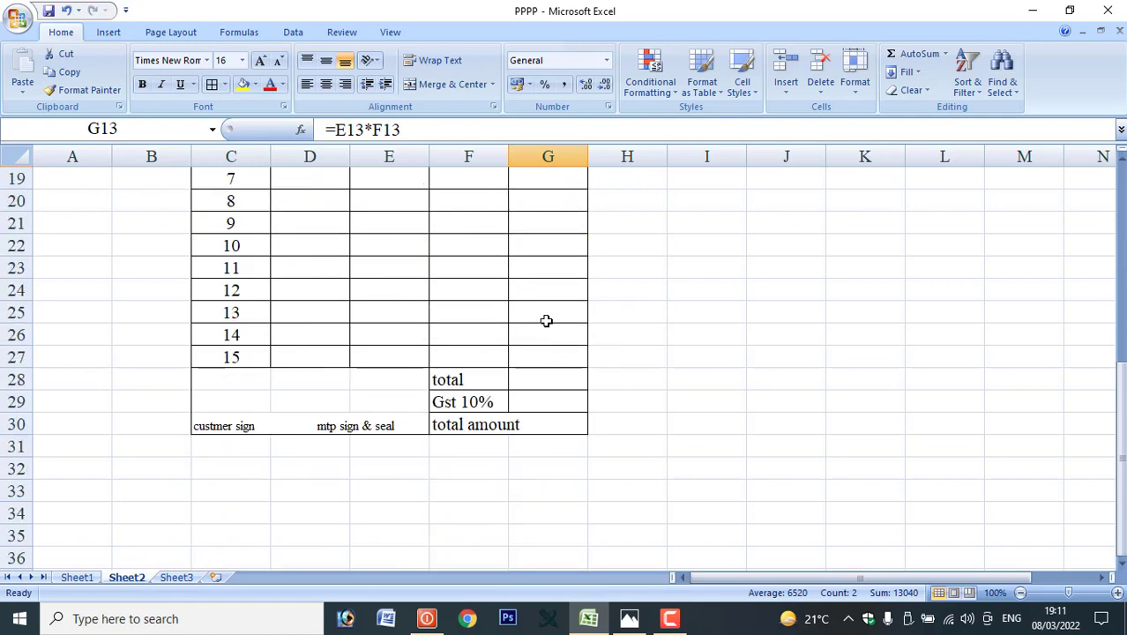
click(543, 383)
AutoSum the Amount column into G28 as =SUM(G13:G27), totalling 13040.
scroll(544, 384, up, 2)
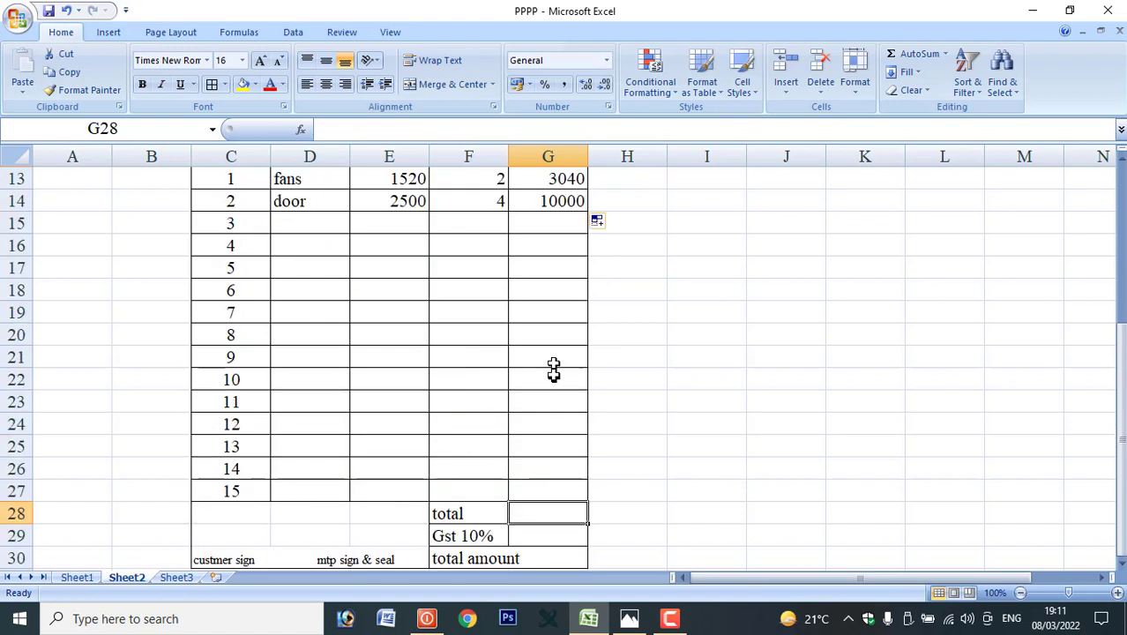
drag(551, 179, 549, 506)
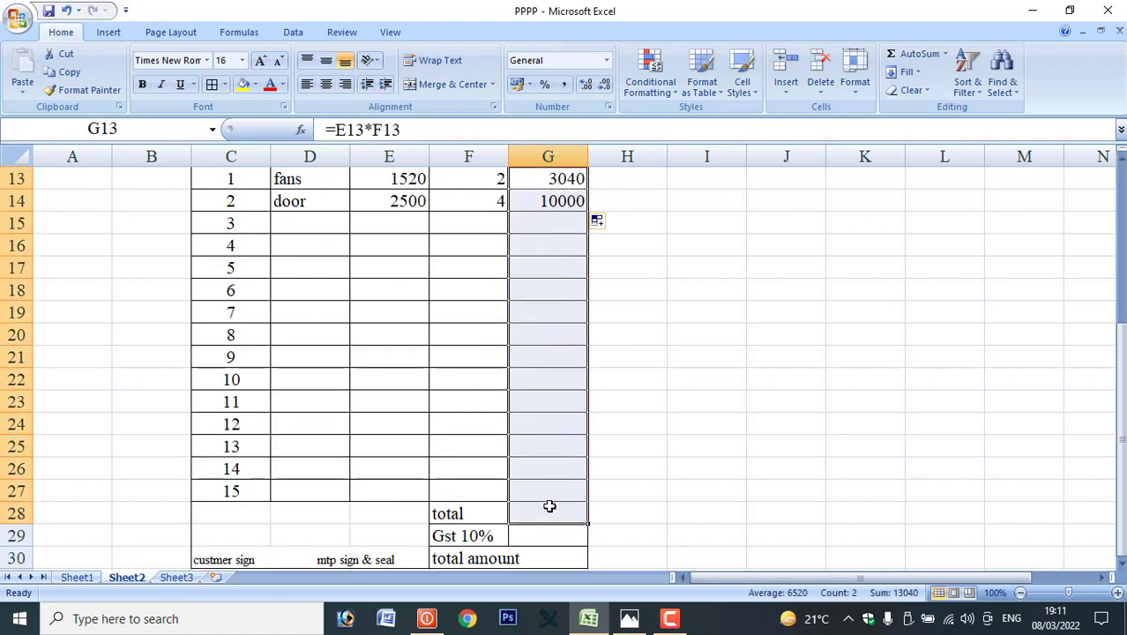
key(alt+equal)
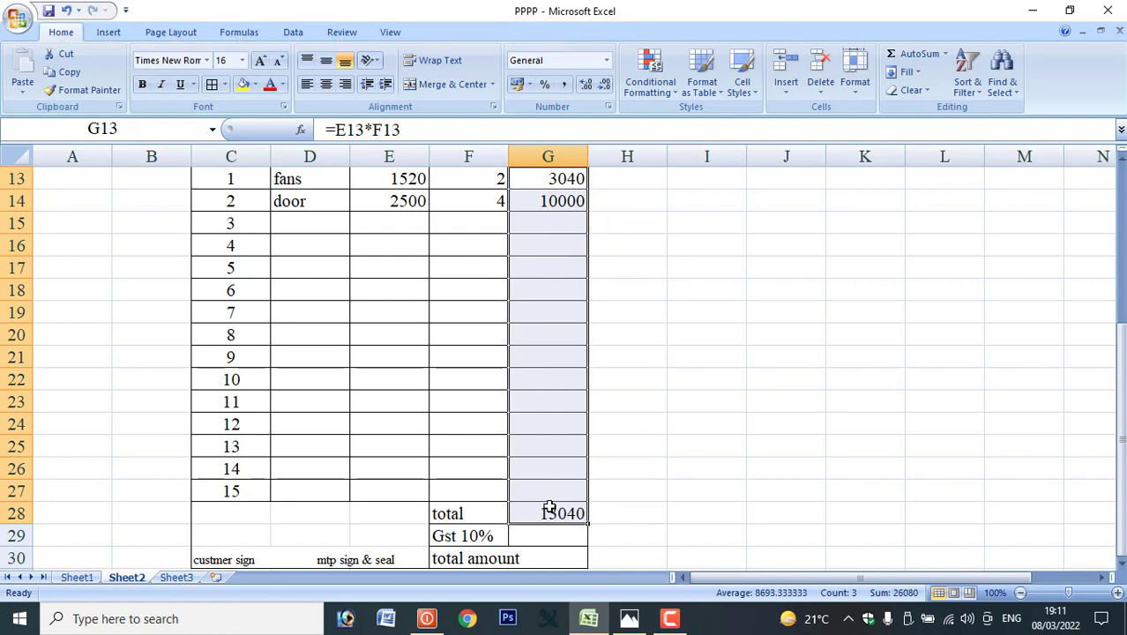
scroll(586, 344, up, 2)
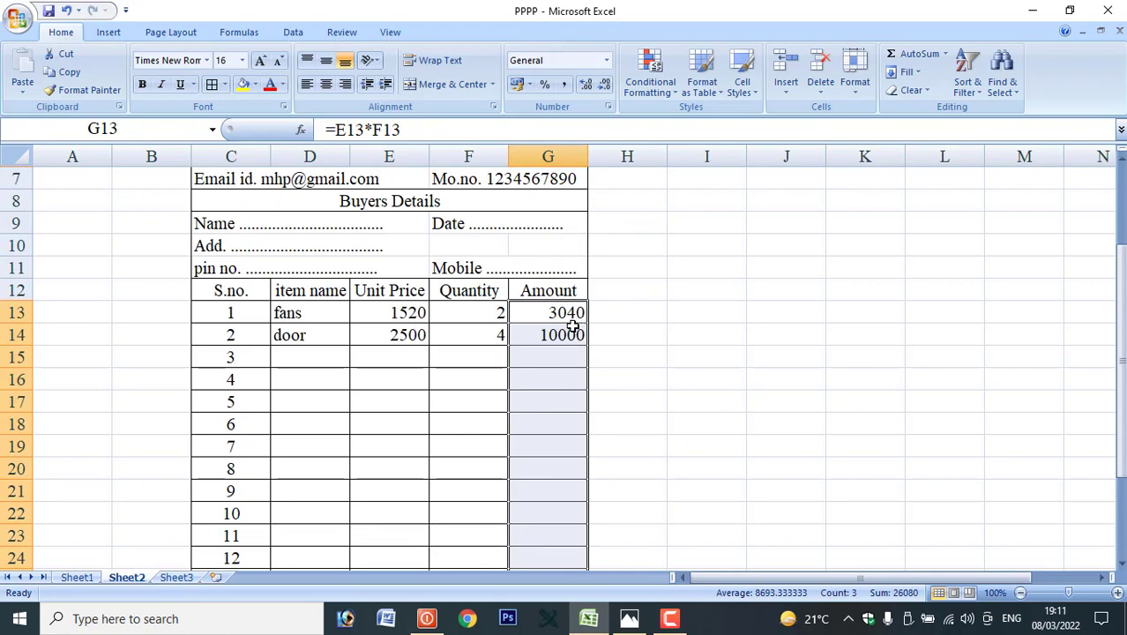
scroll(575, 323, down, 1)
scroll(575, 300, down, 1)
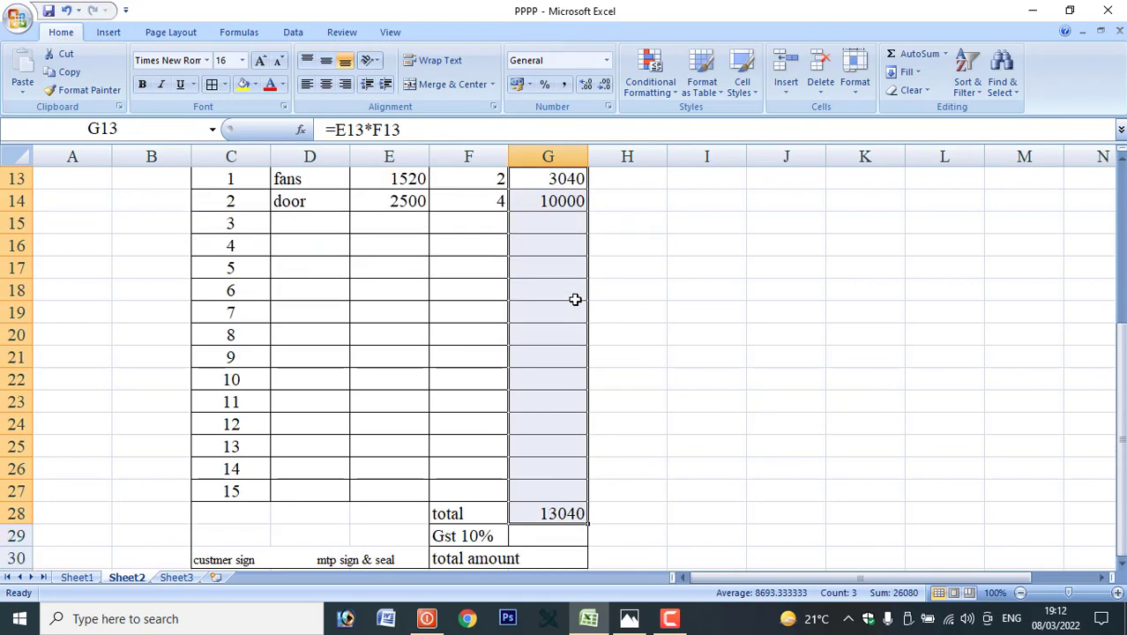
click(554, 511)
scroll(577, 451, down, 2)
click(547, 404)
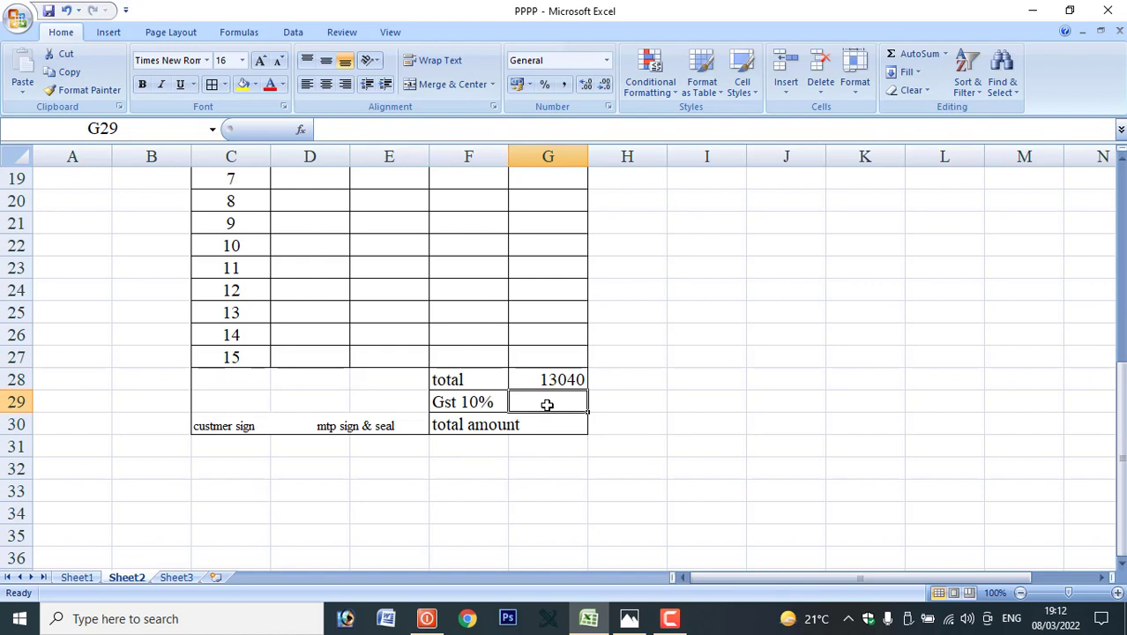
Enter =G28*10% in G29 so the GST shows 1304.
text(=)
click(547, 379)
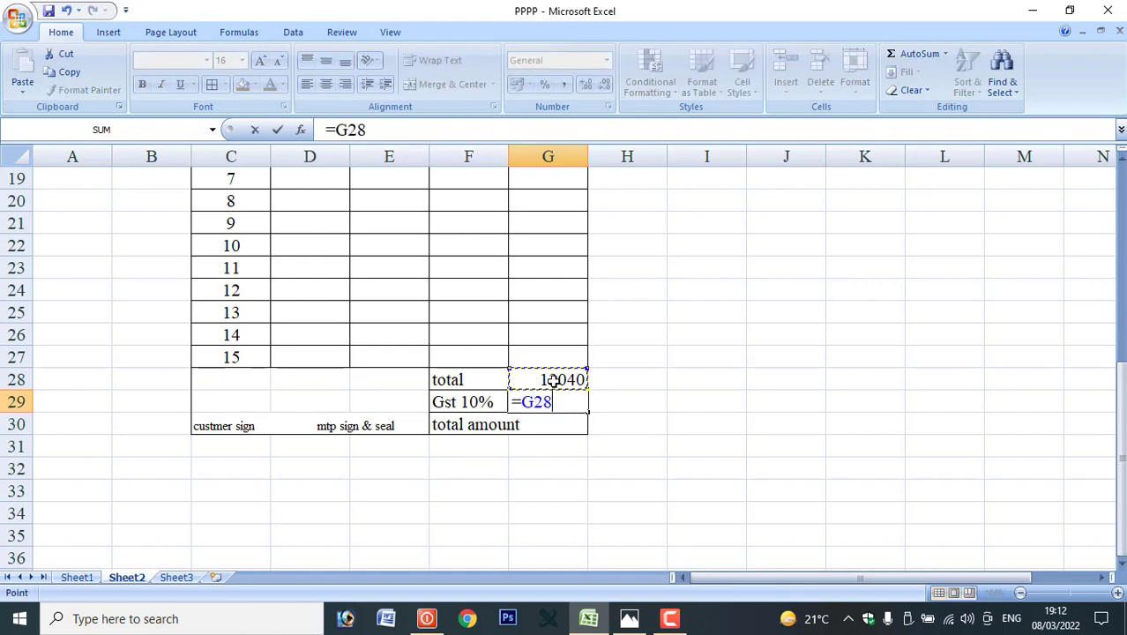
text(*)
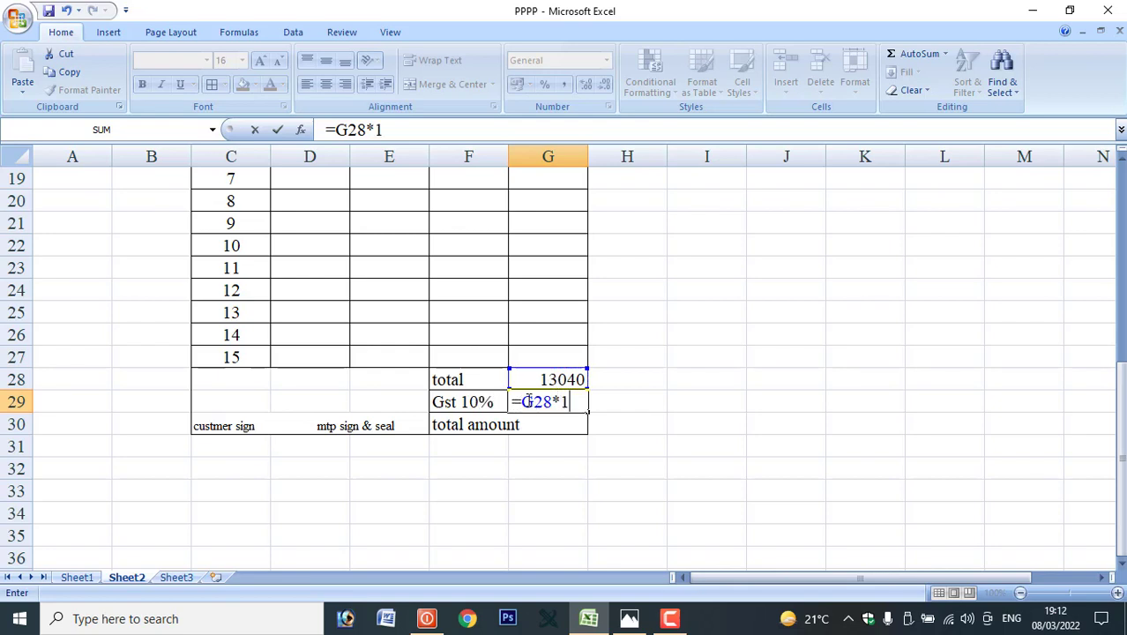
key(Return)
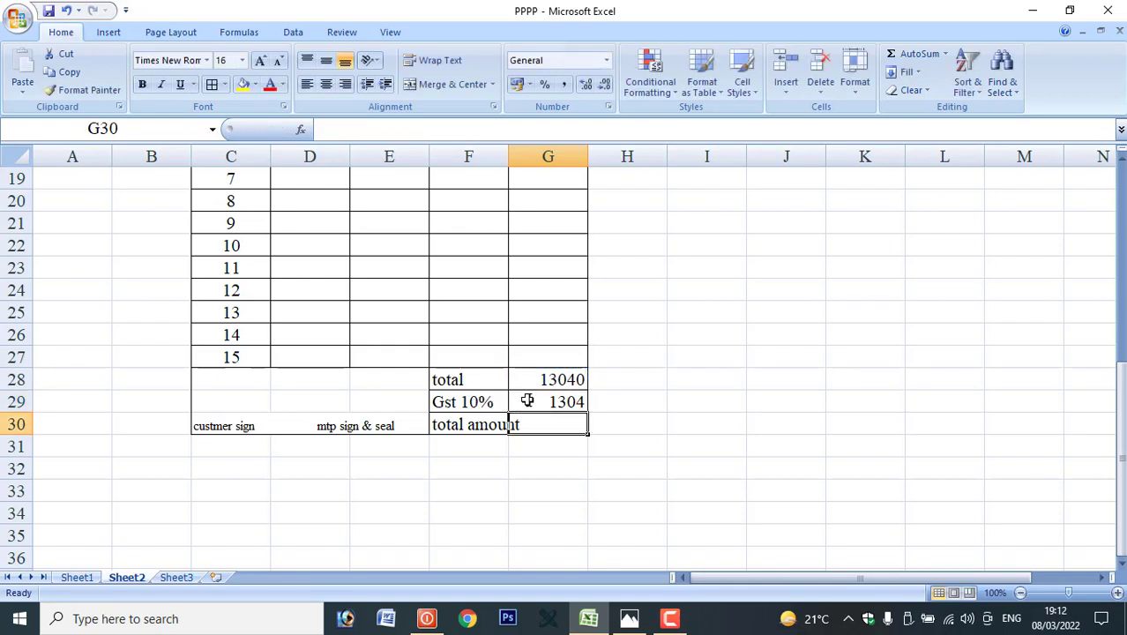
click(559, 405)
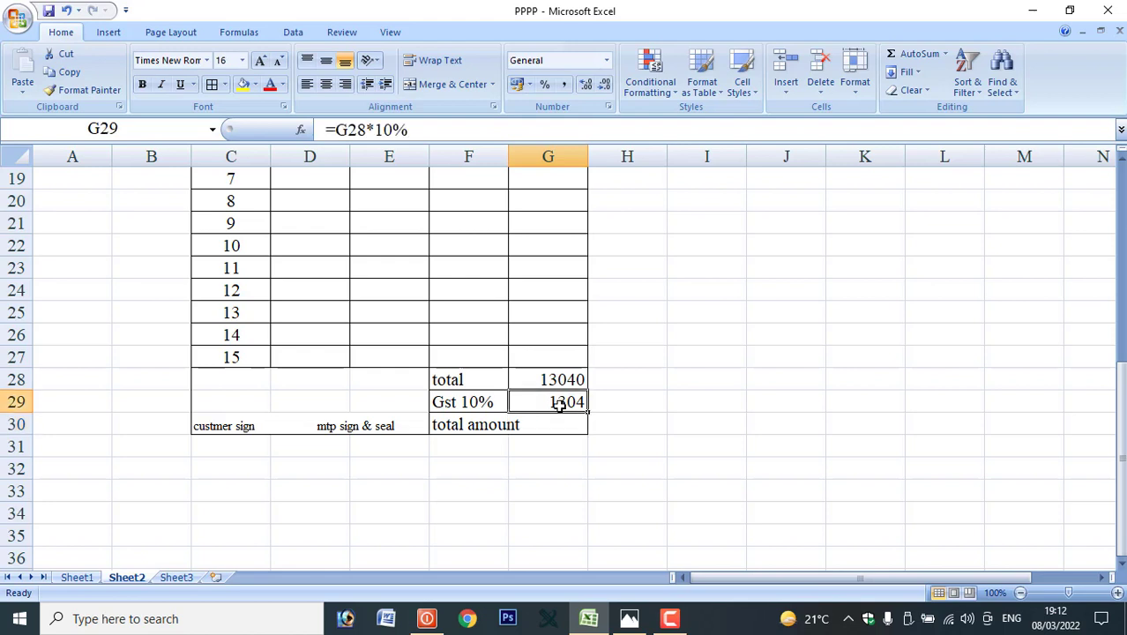
AutoSum G28:G29 into G30 for a total amount of 14344.
click(549, 425)
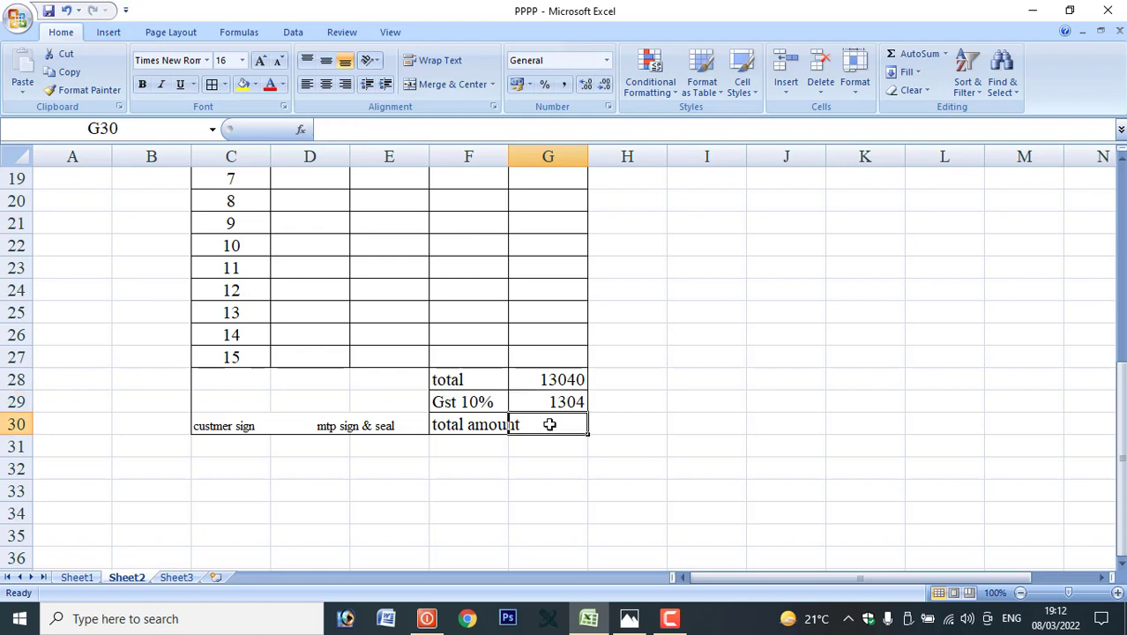
click(551, 380)
click(557, 424)
click(551, 466)
click(549, 424)
drag(549, 379, 558, 417)
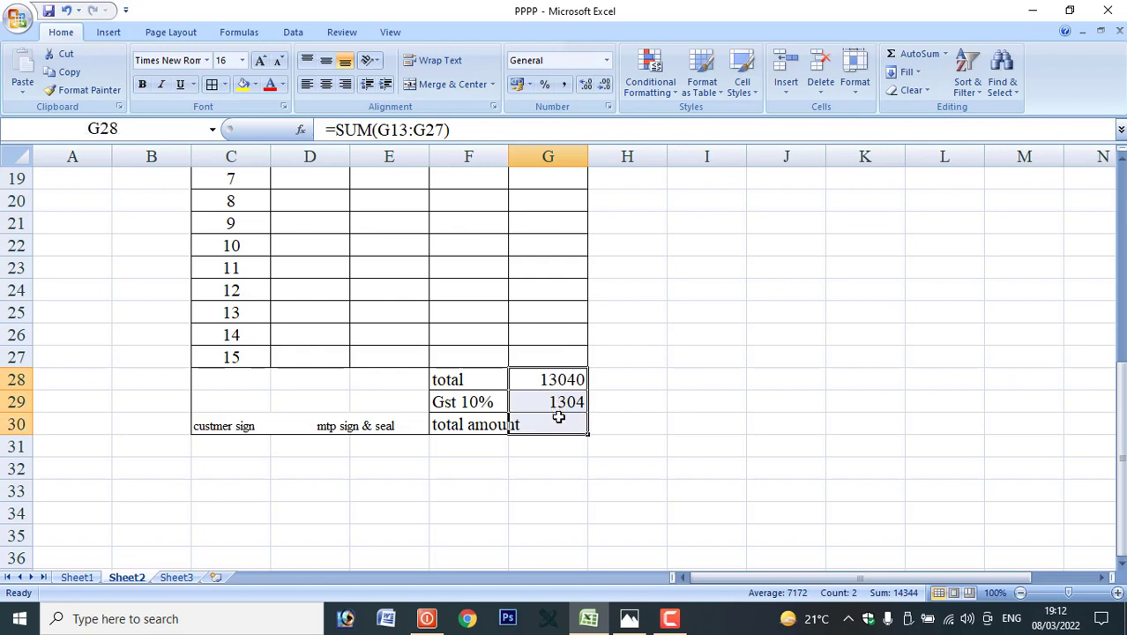
key(alt+equal)
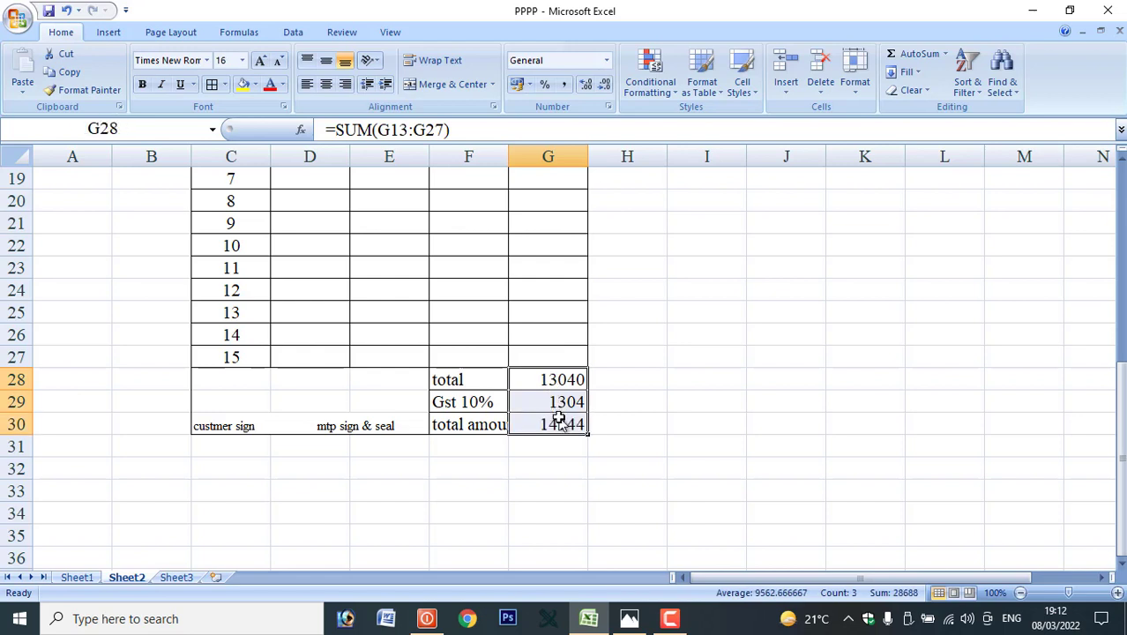
click(522, 490)
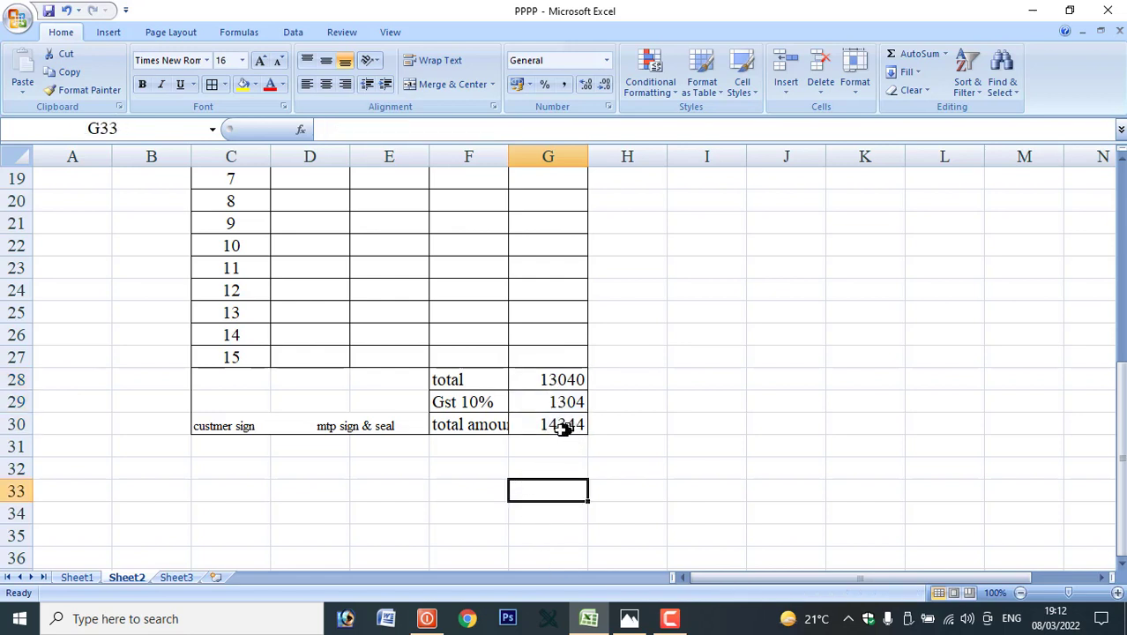
Centre the fans and door entries, with their unit prices, quantities and amounts, across D13:G27.
scroll(554, 431, up, 3)
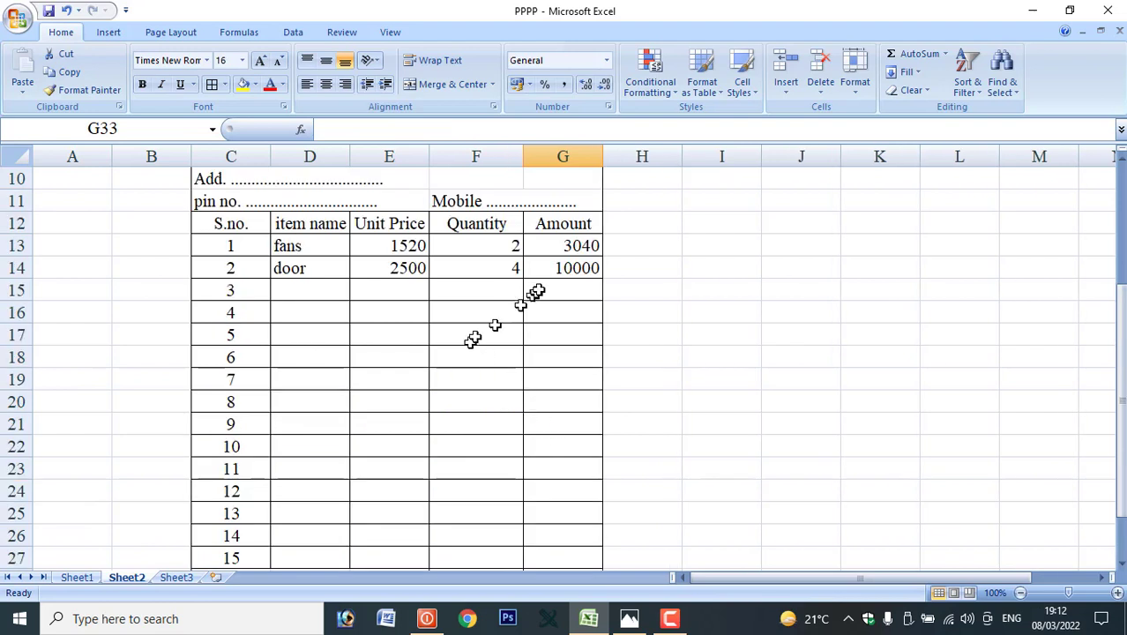
drag(291, 246, 597, 473)
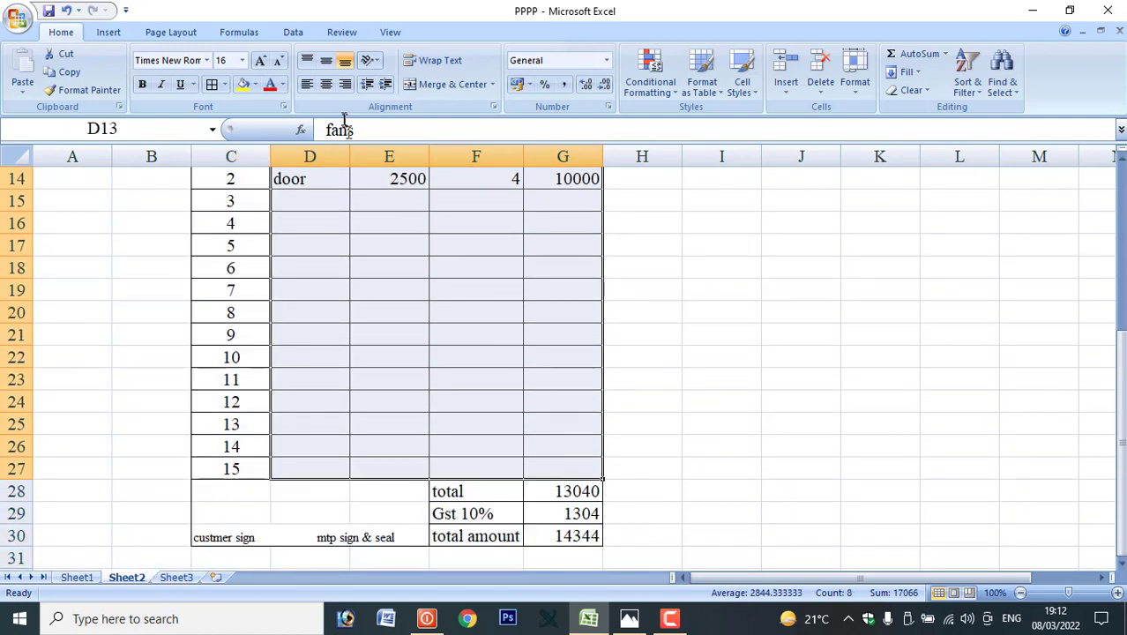
click(326, 84)
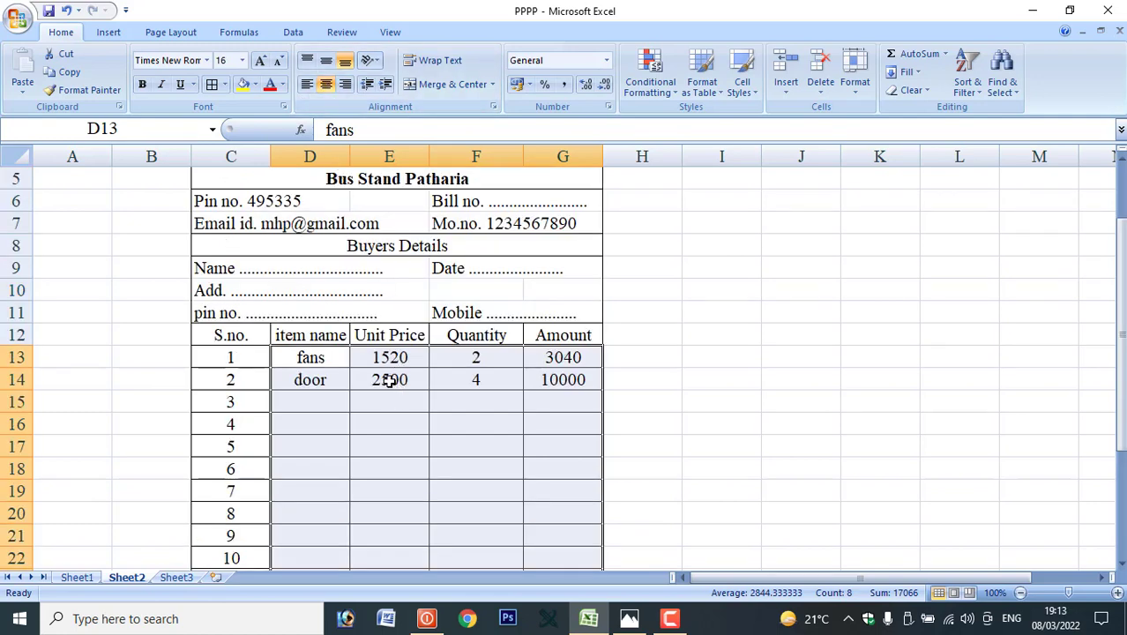
scroll(389, 380, down, 4)
click(449, 424)
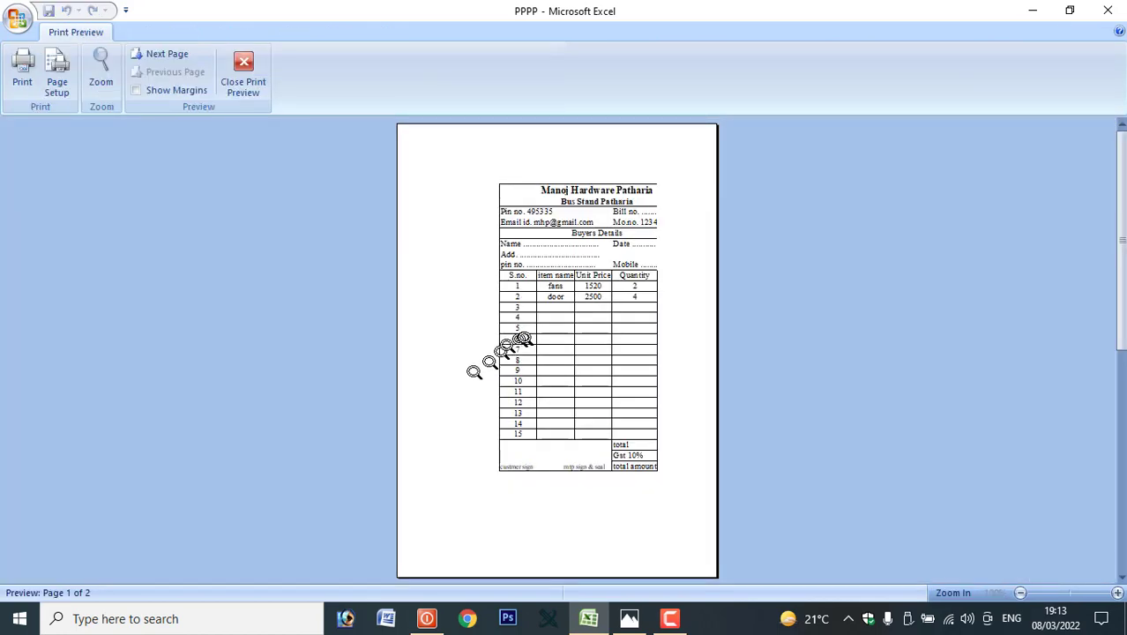
Check in Print Preview how the bill currently prints.
click(479, 371)
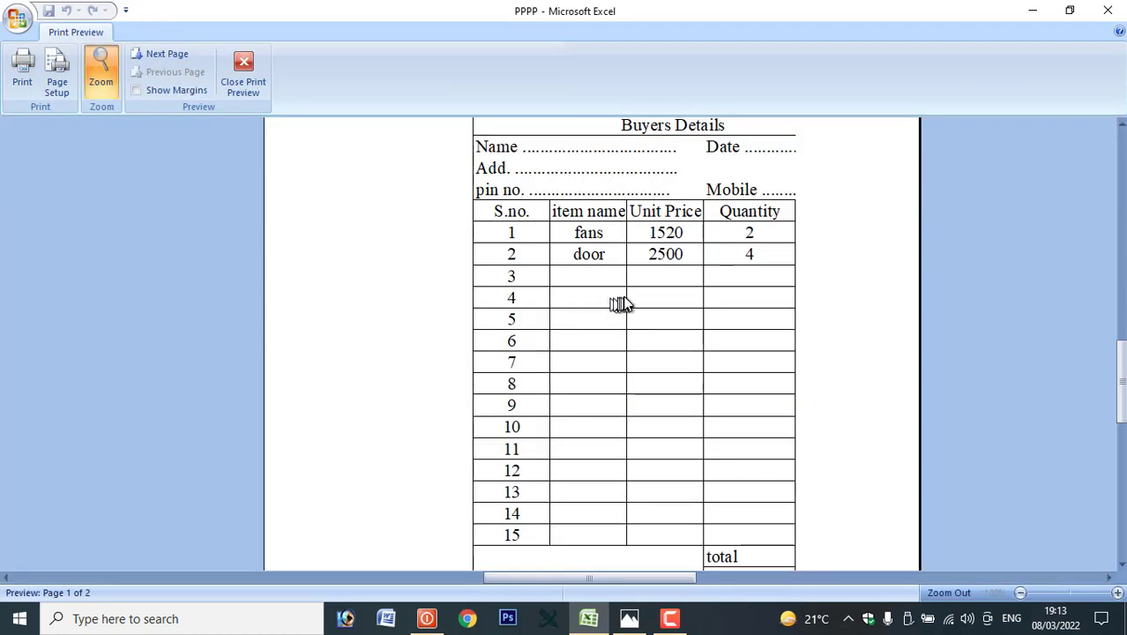
scroll(621, 304, down, 4)
scroll(623, 302, up, 2)
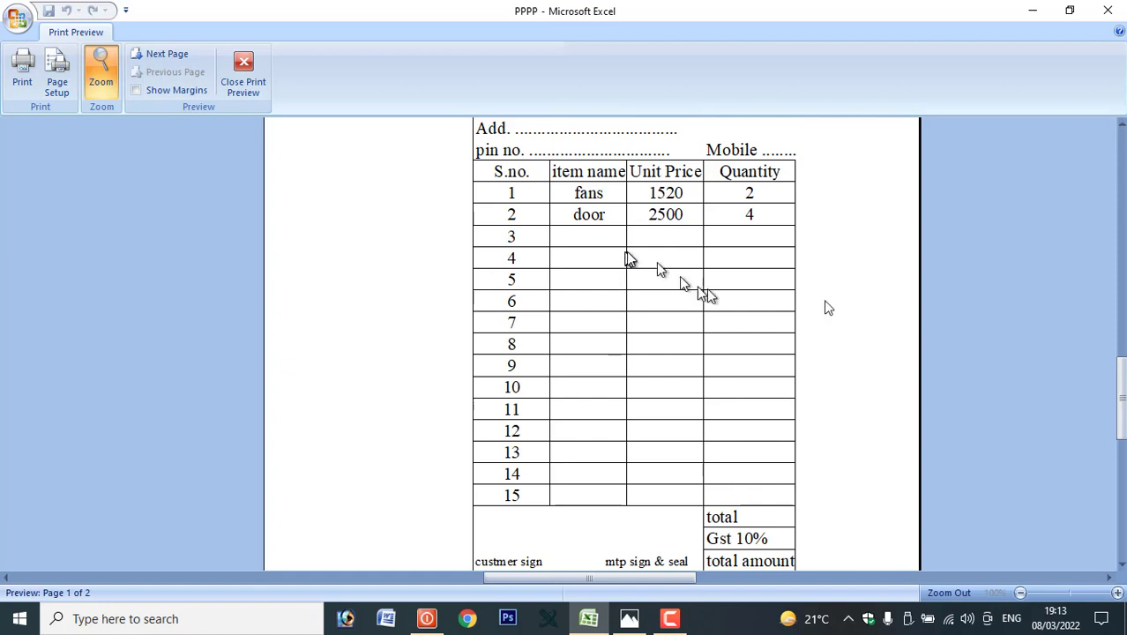
click(245, 73)
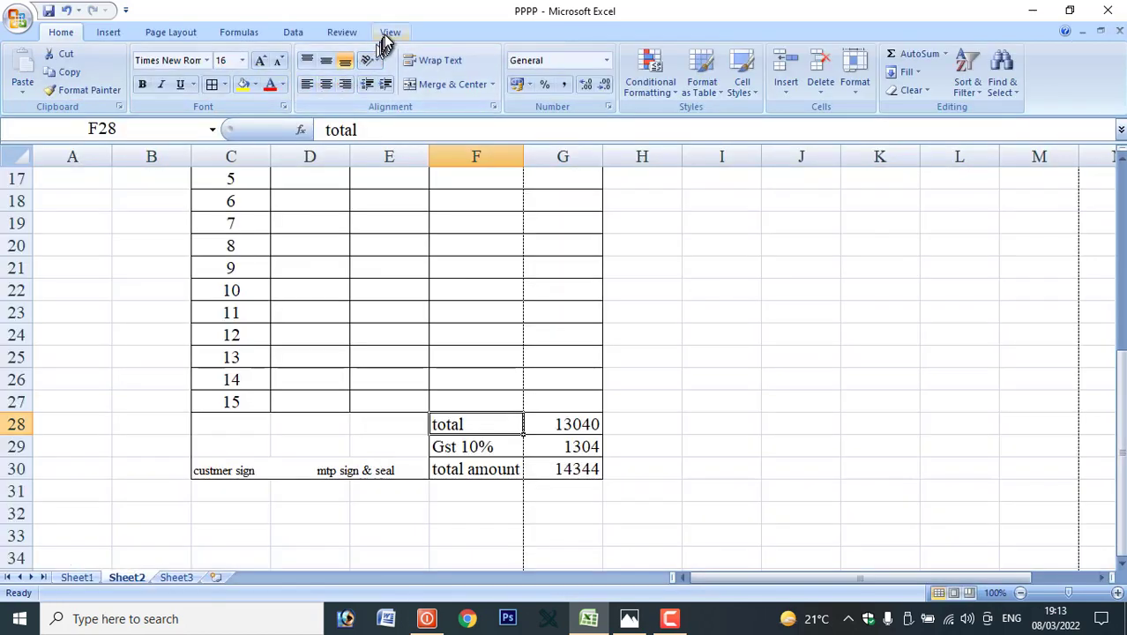
In Page Break Preview, limit page one to C4:G30, then return to Normal view.
click(385, 35)
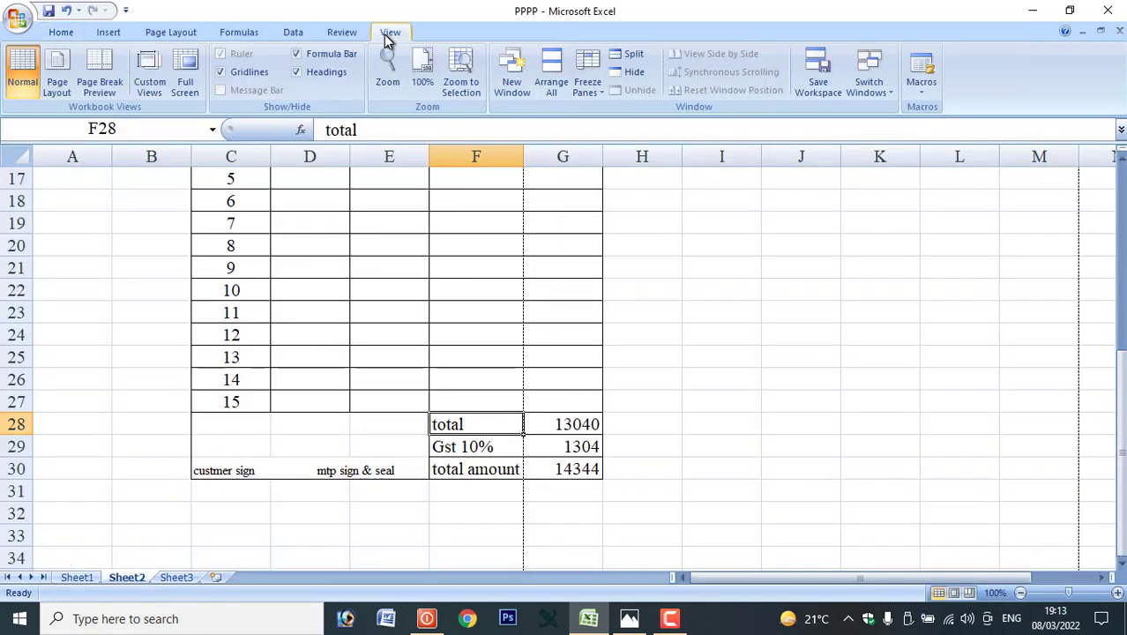
click(103, 71)
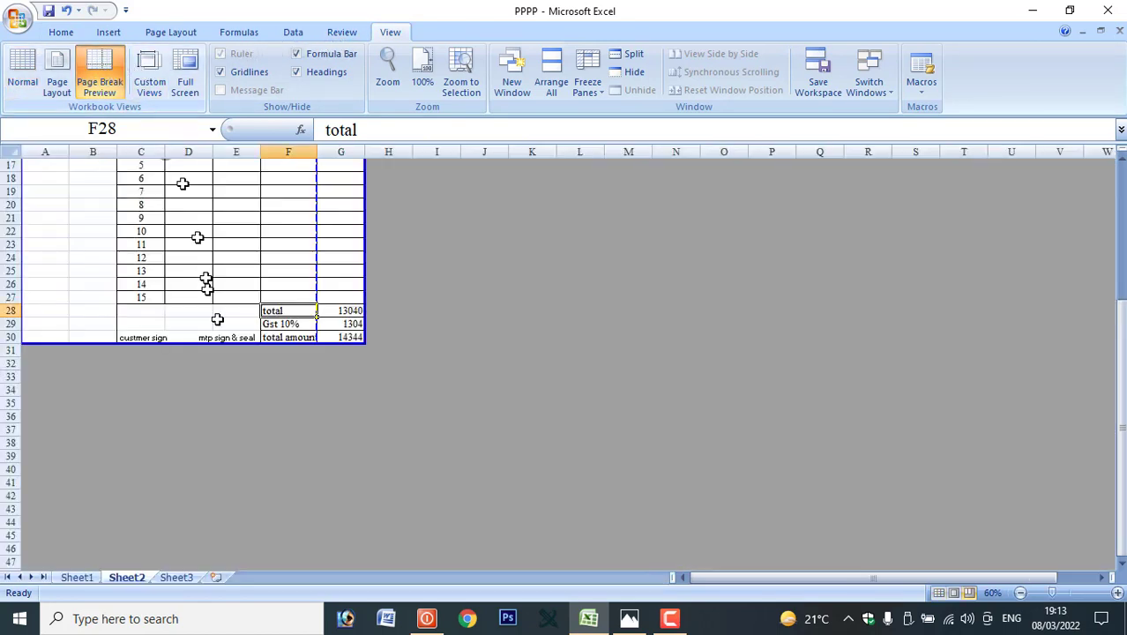
scroll(212, 309, up, 5)
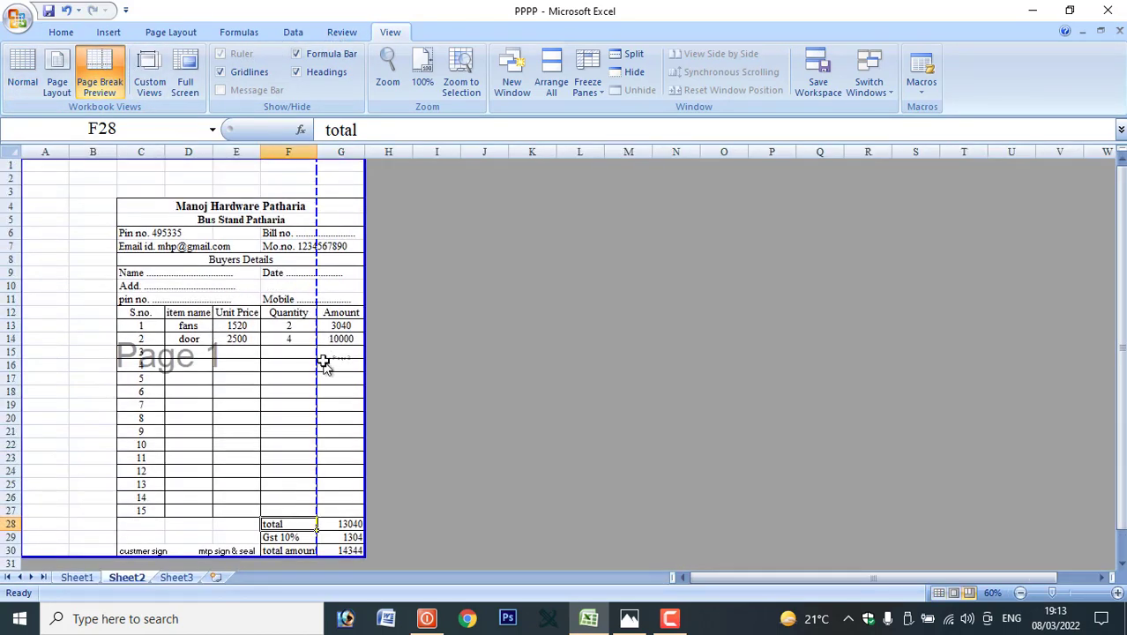
drag(318, 363, 369, 364)
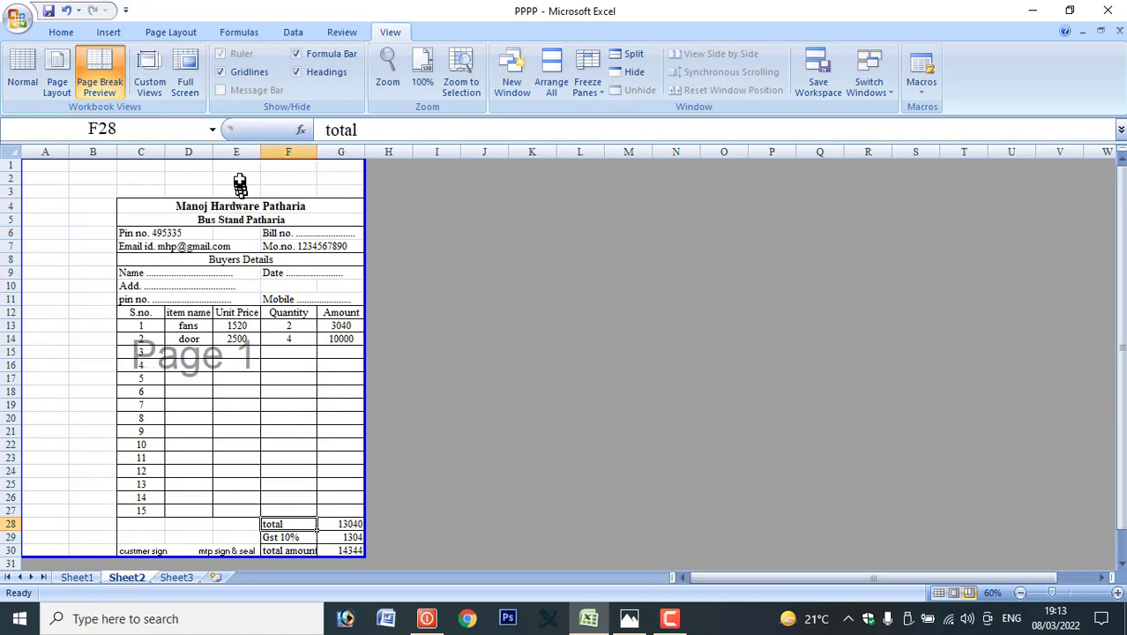
drag(243, 159, 247, 201)
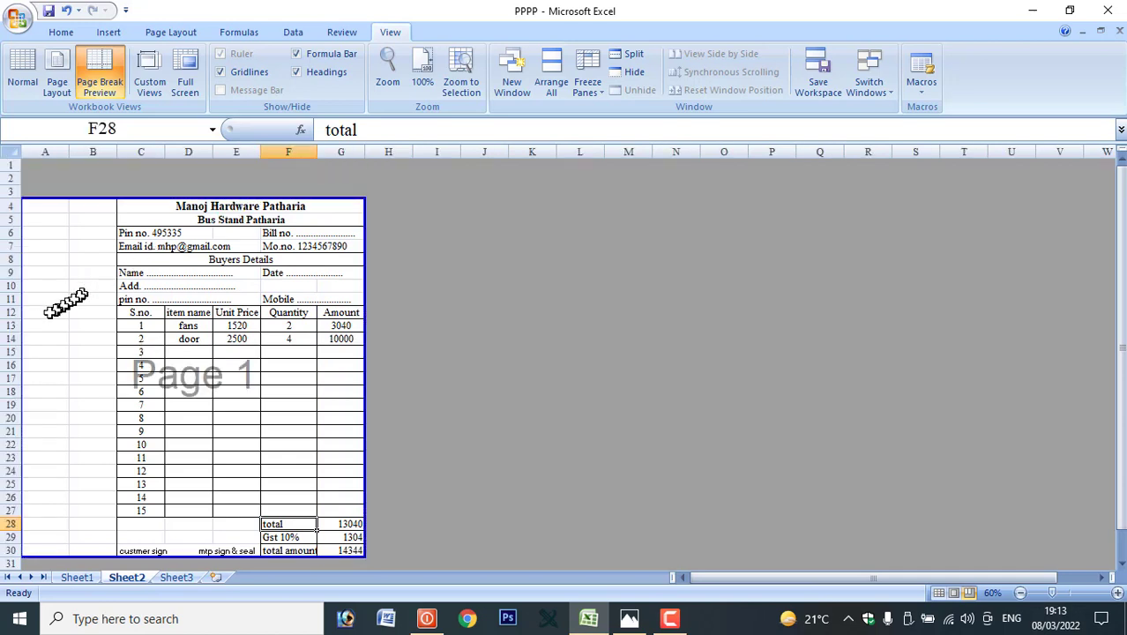
drag(25, 327, 127, 329)
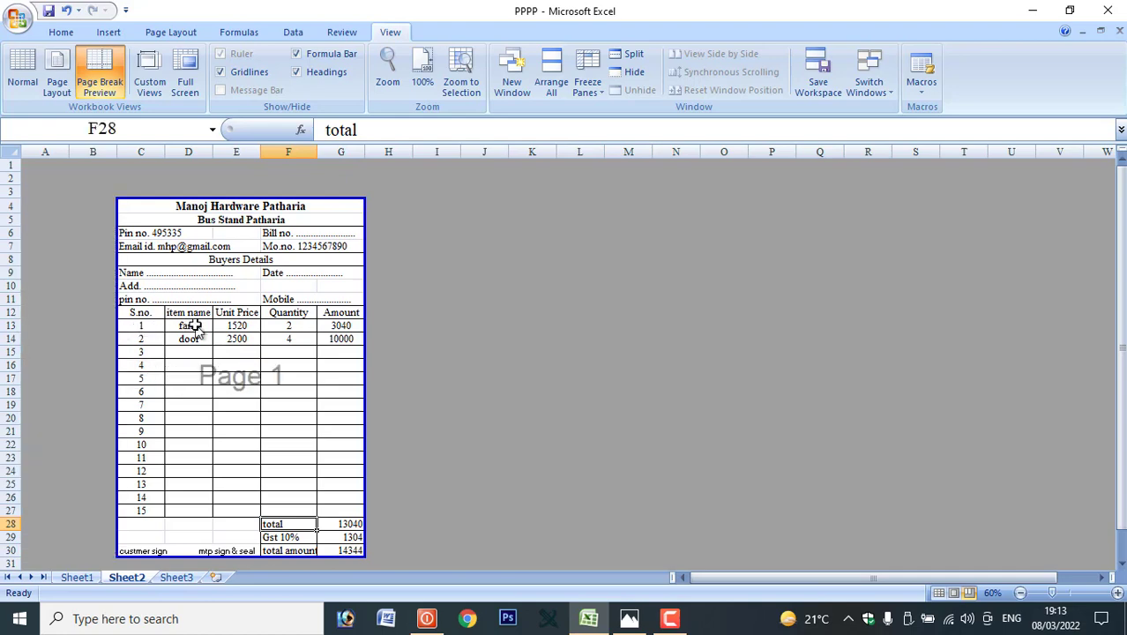
click(32, 69)
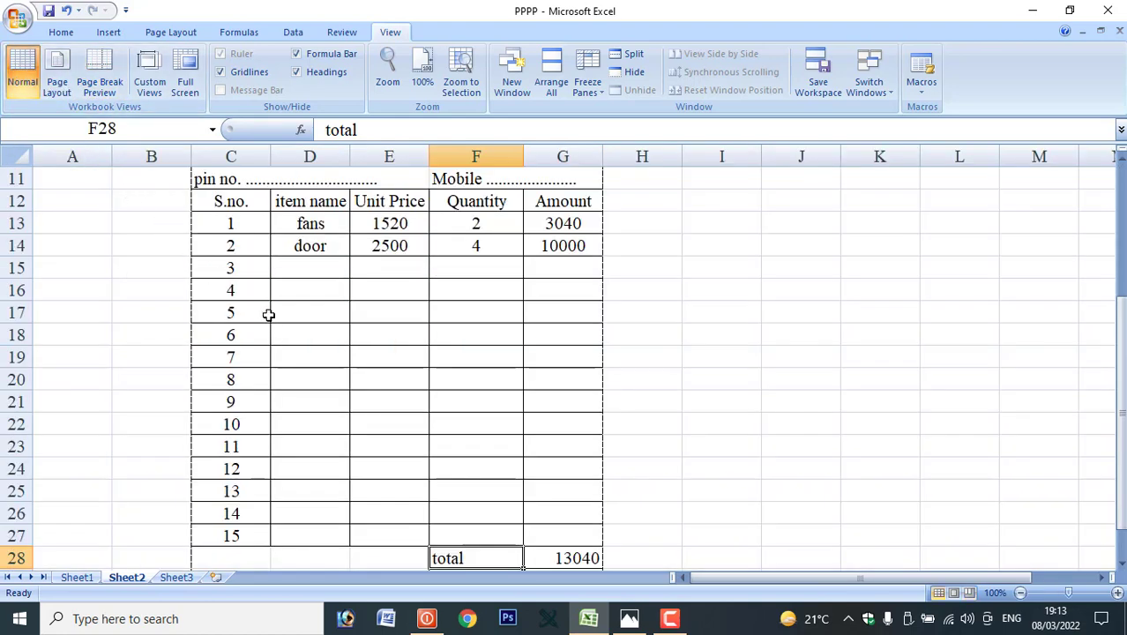
Inspect the printed bill in Print Preview (Ctrl+F2), zooming in and out on the page.
key(ctrl+F2)
click(486, 315)
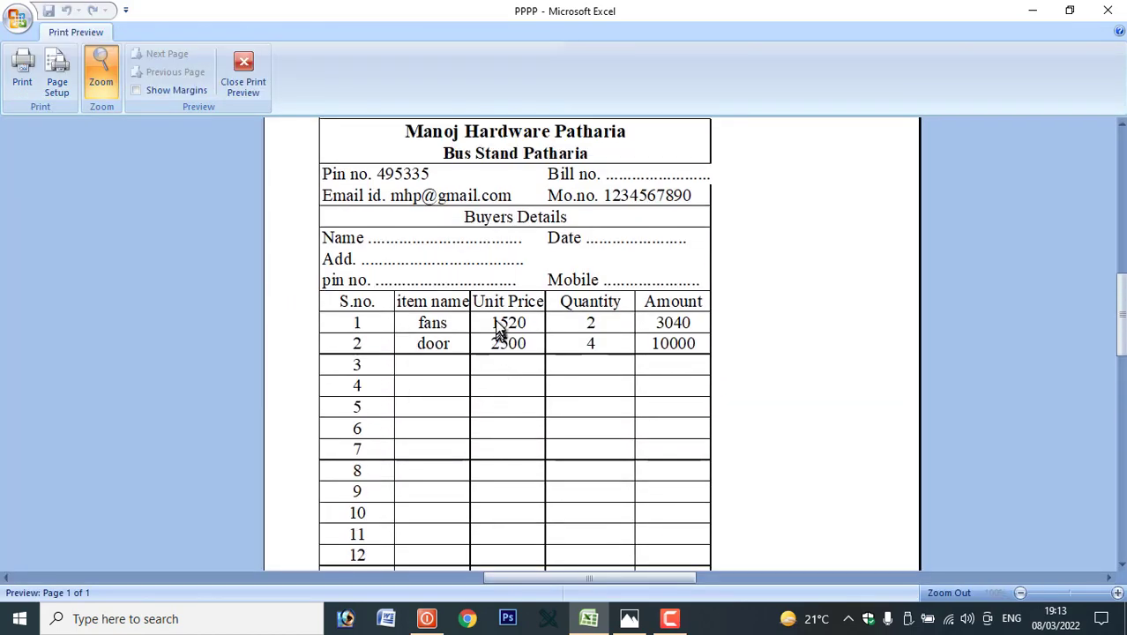
scroll(499, 290, down, 3)
scroll(507, 293, up, 1)
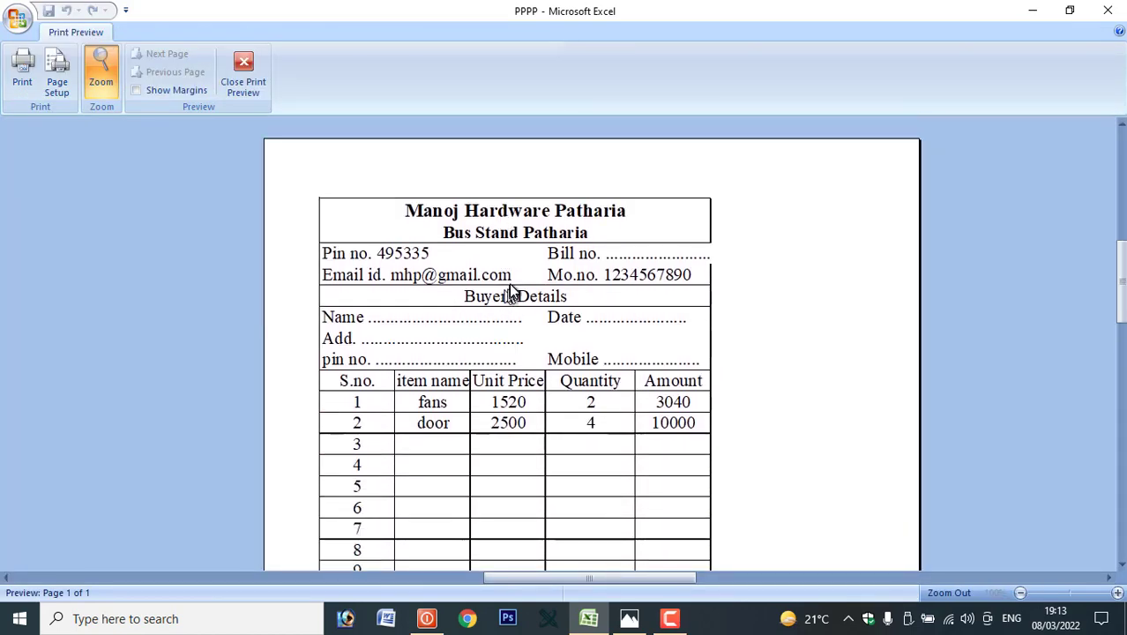
click(539, 275)
click(539, 275)
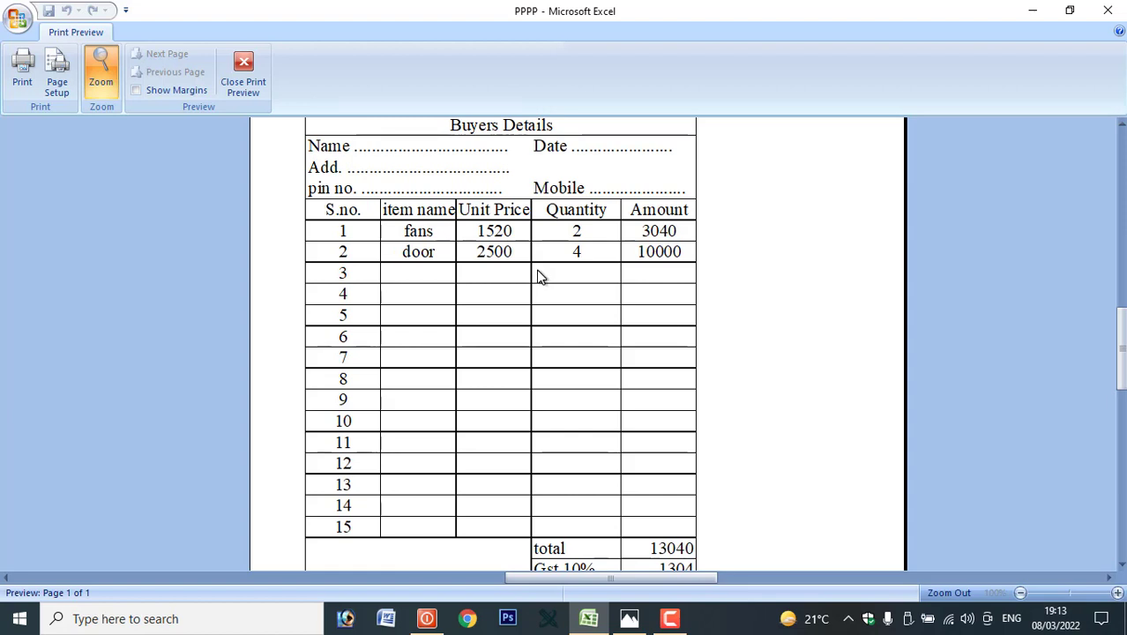
scroll(512, 280, down, 3)
scroll(510, 278, up, 1)
scroll(510, 278, up, 3)
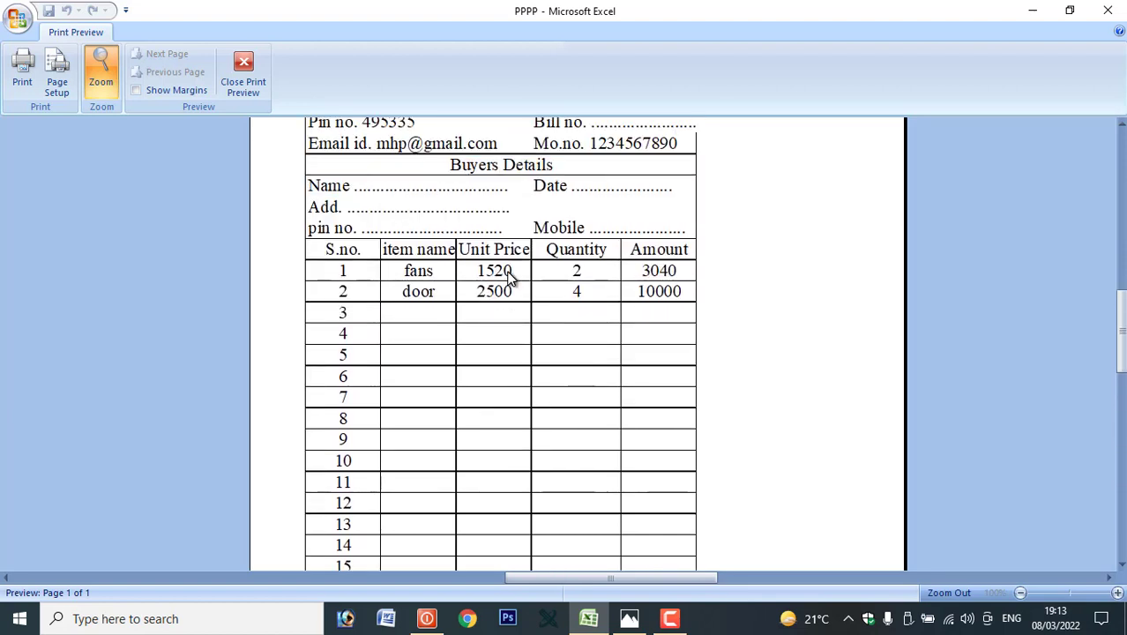
scroll(510, 278, up, 2)
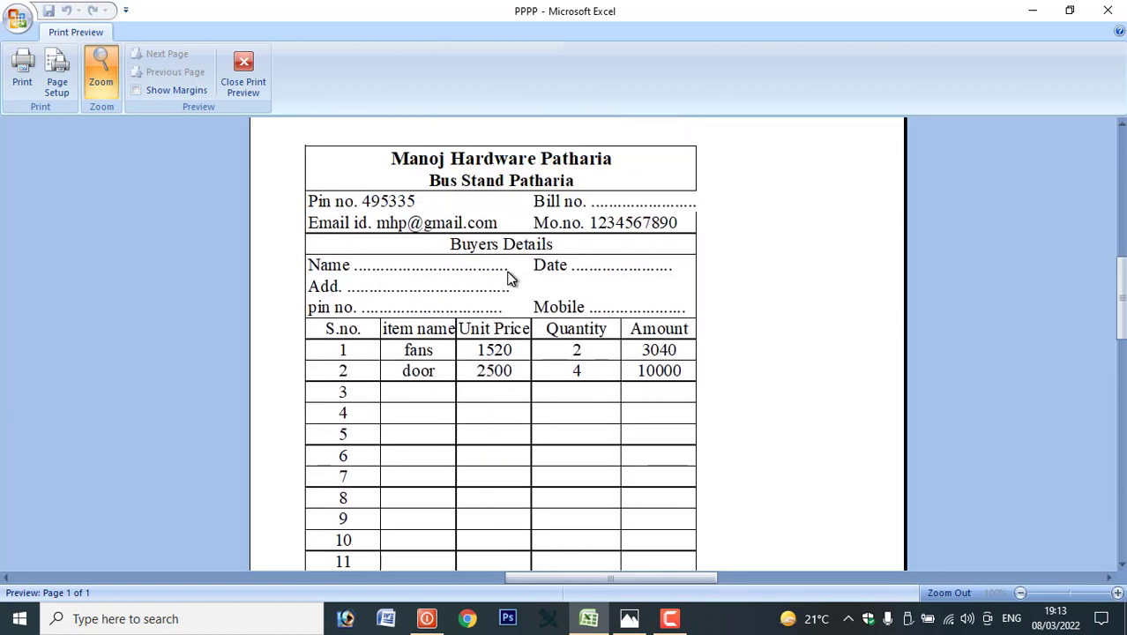
Enable Center on page Horizontally in Page Setup margins and review the centred page.
click(57, 80)
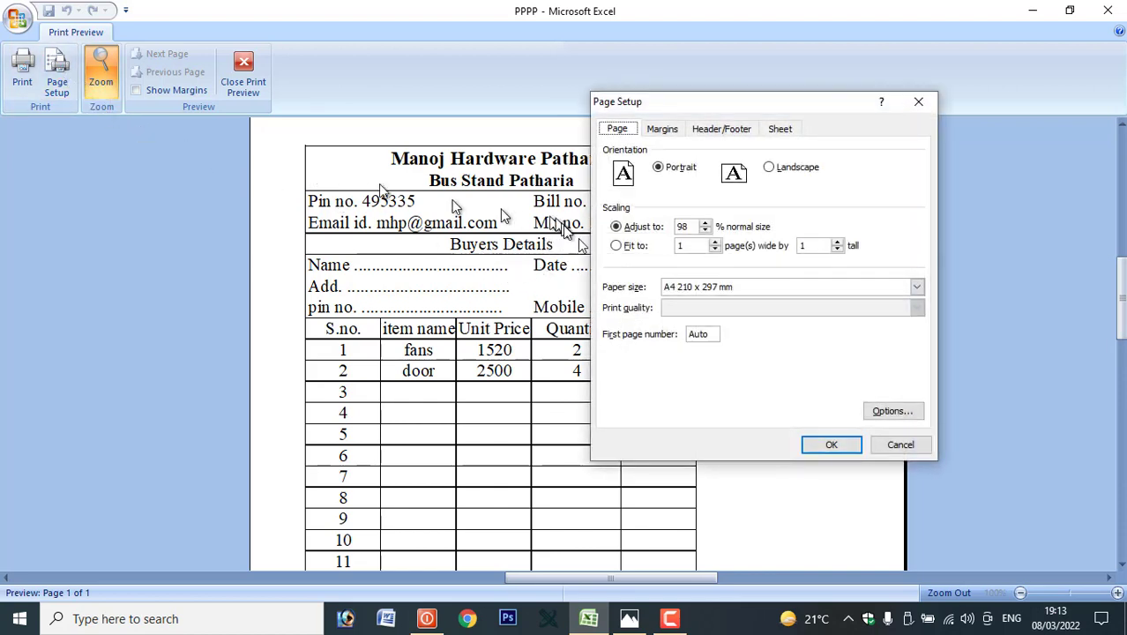
click(663, 129)
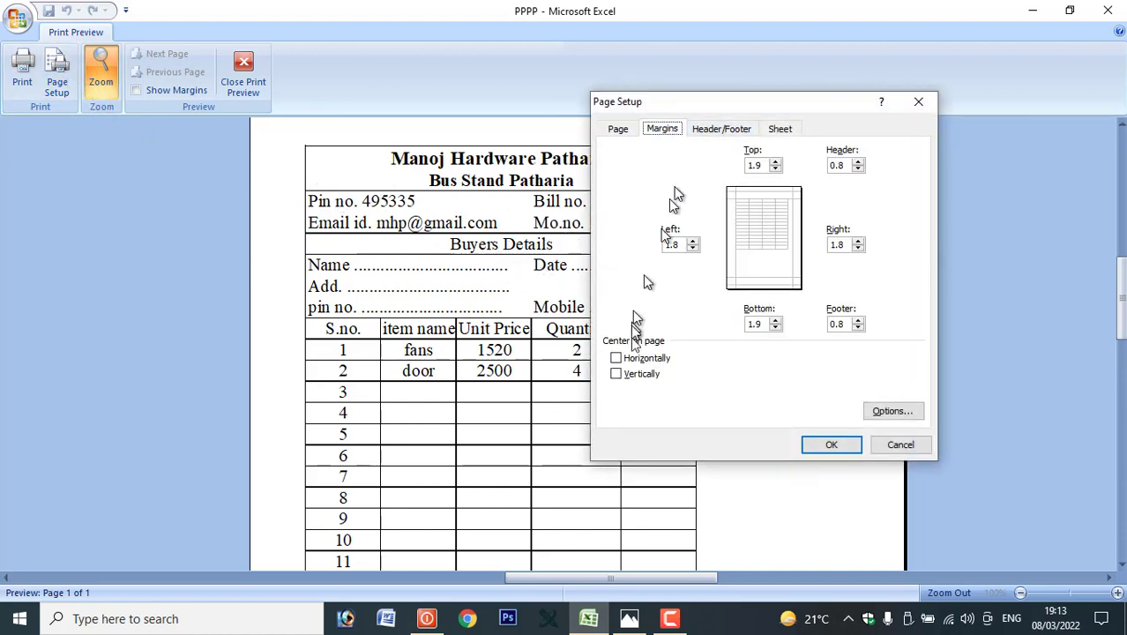
click(627, 360)
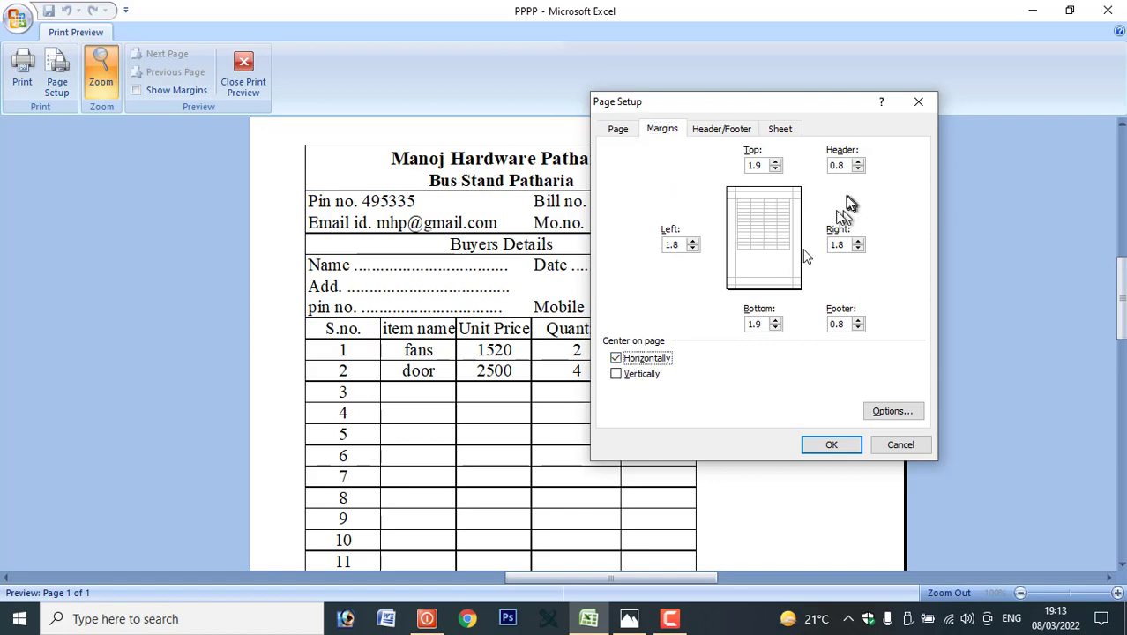
click(833, 445)
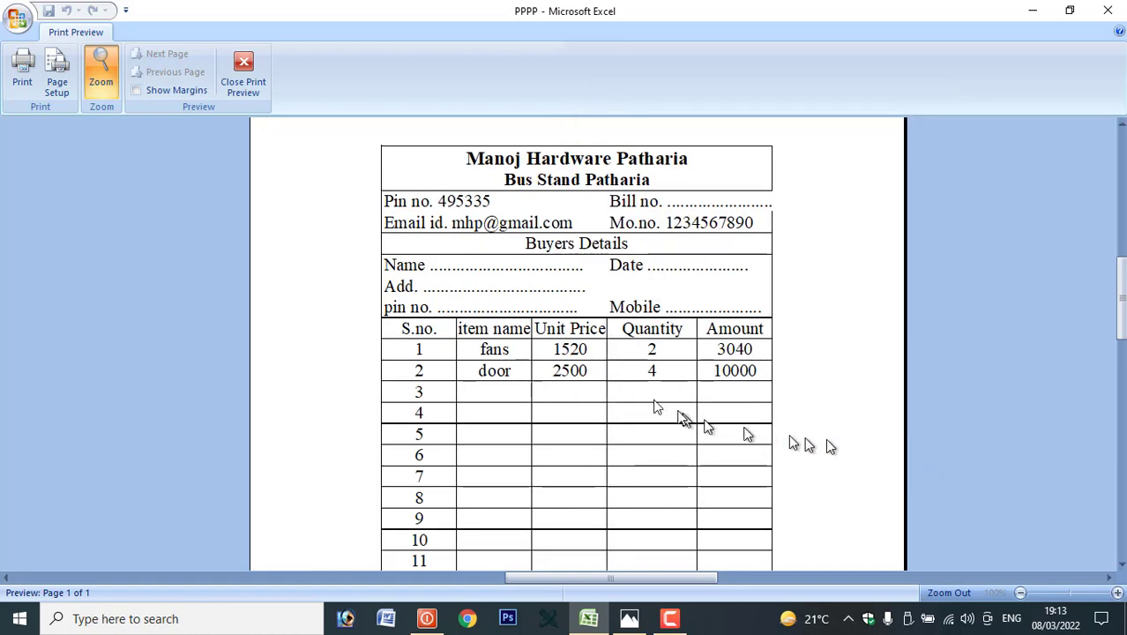
click(695, 287)
click(679, 284)
scroll(598, 312, up, 3)
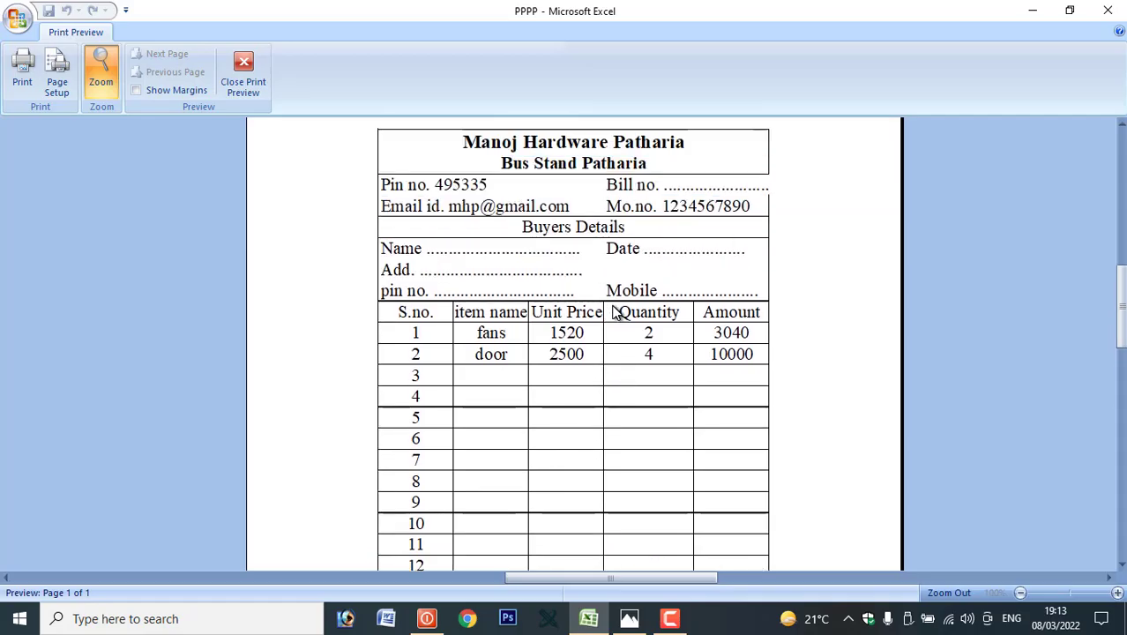